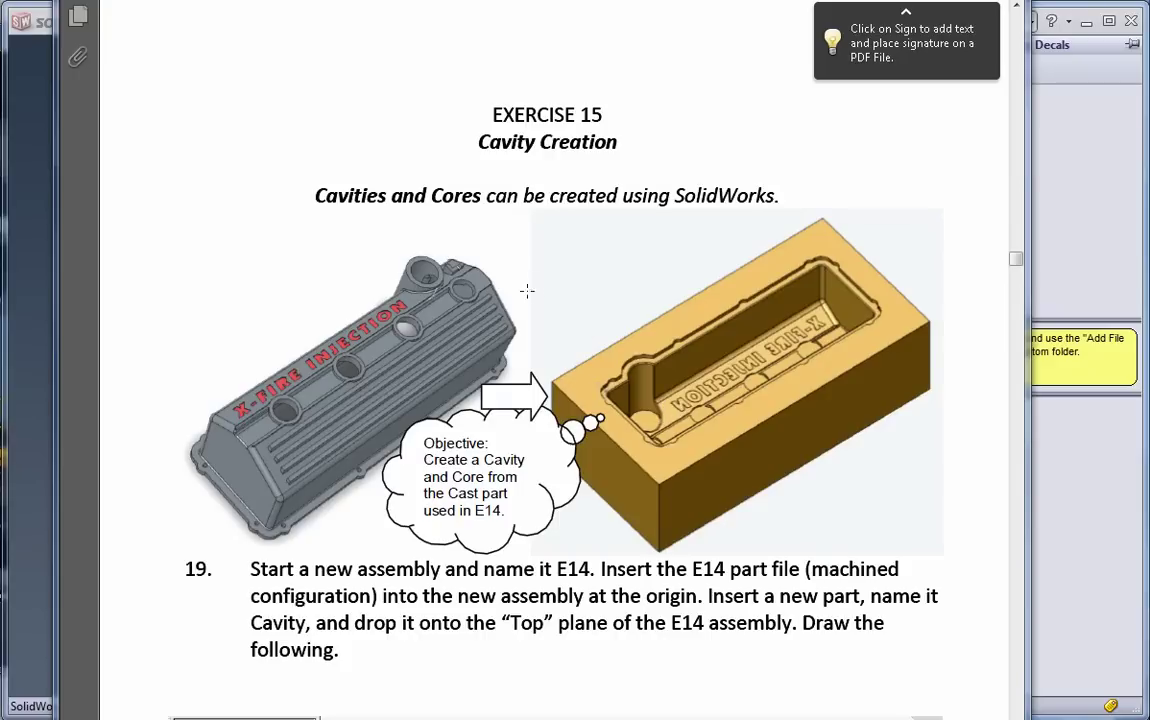
Open the Exercise 14 finished part from E: > FX BACKUP > … > Sample Files > Exercise 14
left_click(33, 319)
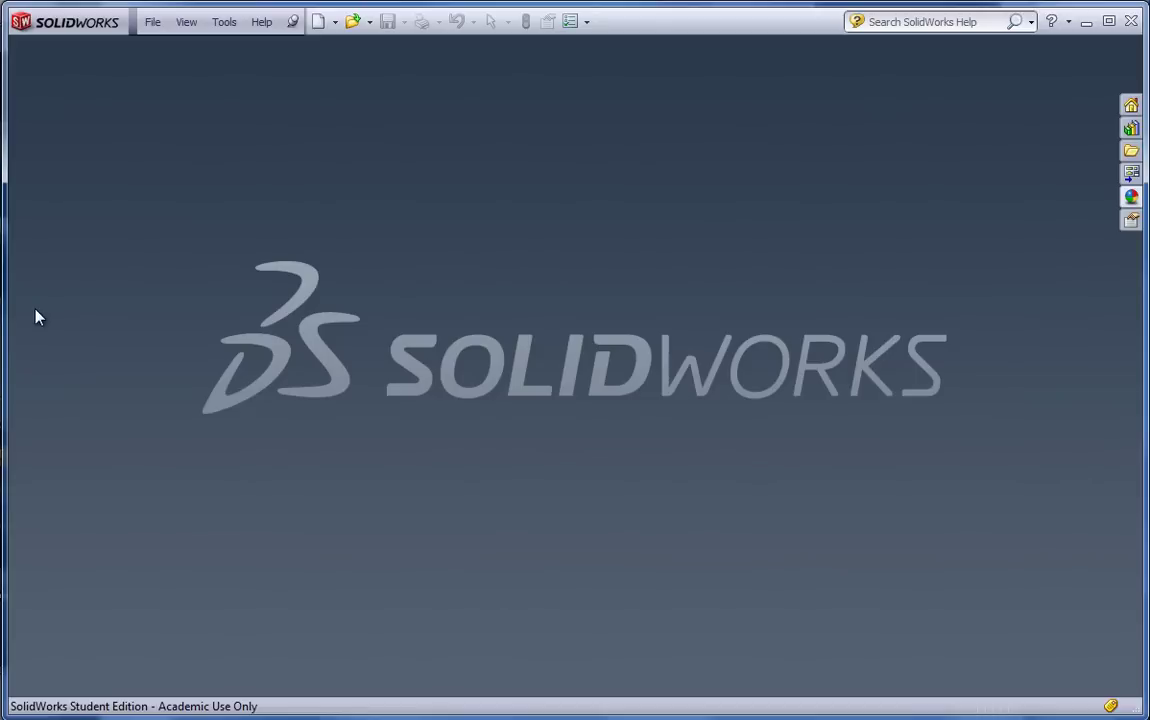
left_click(153, 24)
left_click(165, 67)
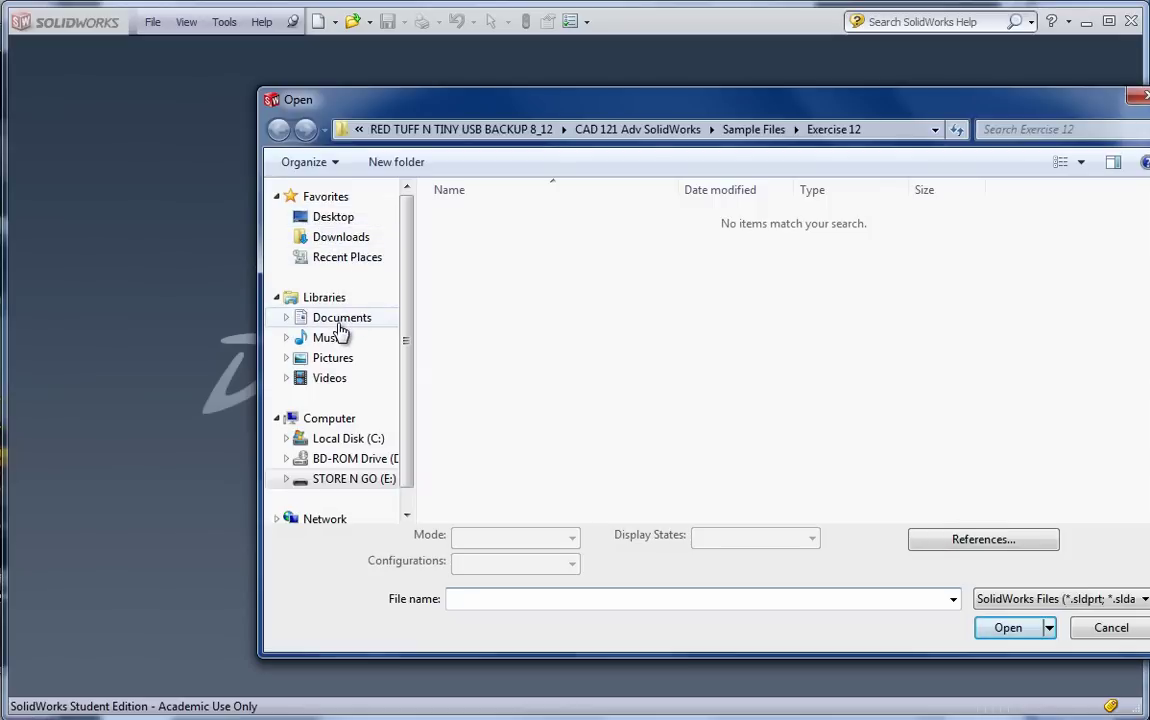
left_click(300, 479)
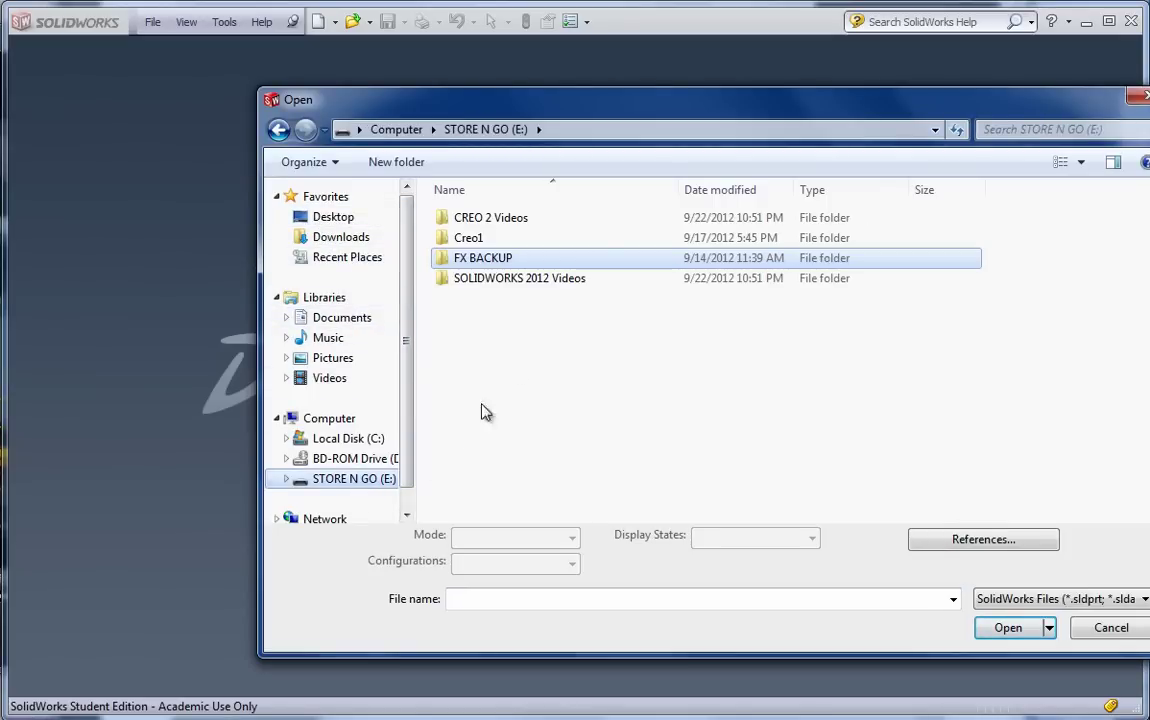
double_click(483, 260)
double_click(486, 318)
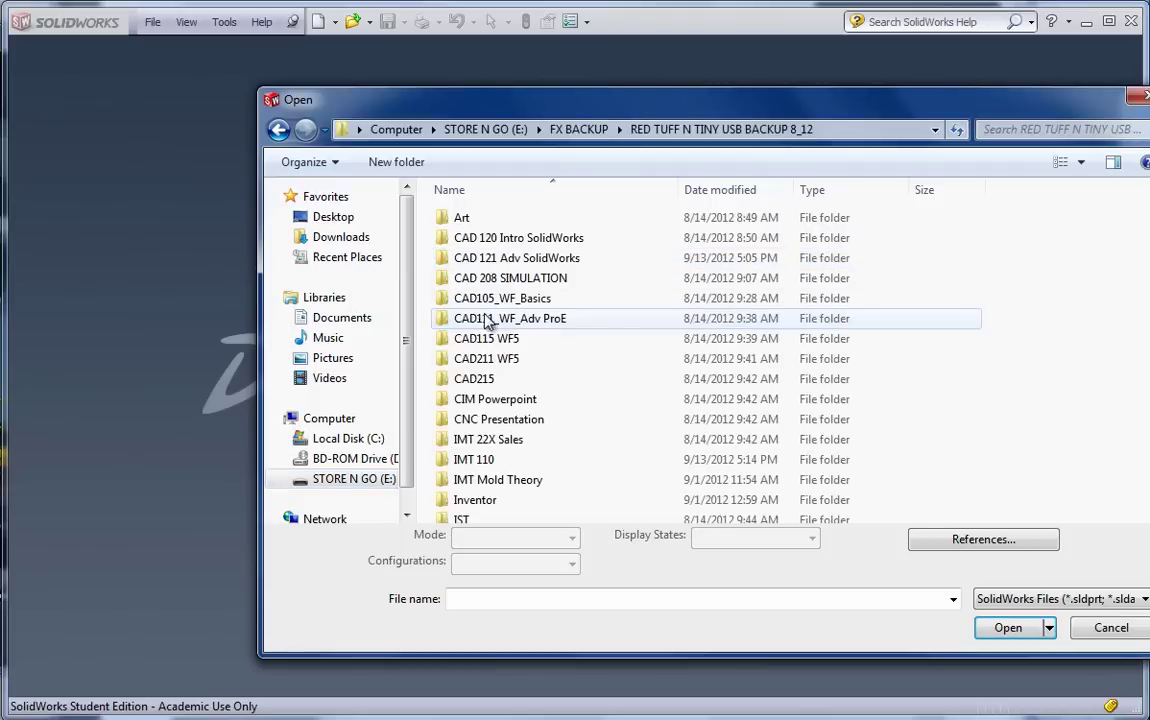
double_click(472, 258)
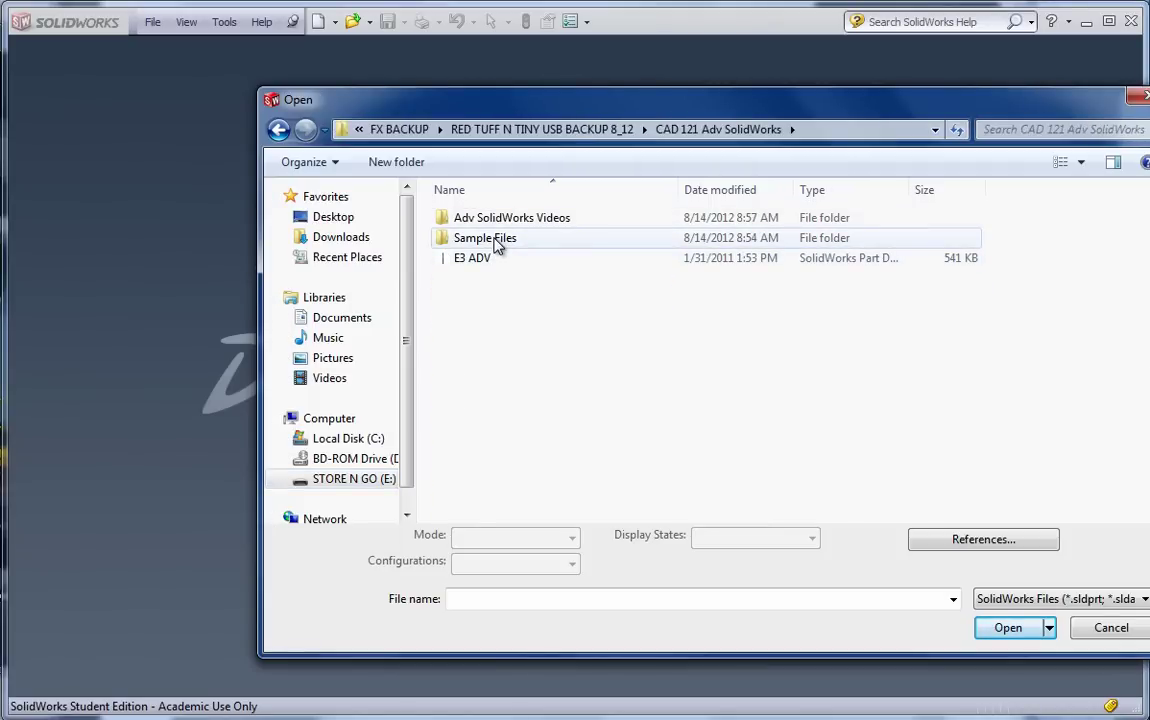
double_click(490, 240)
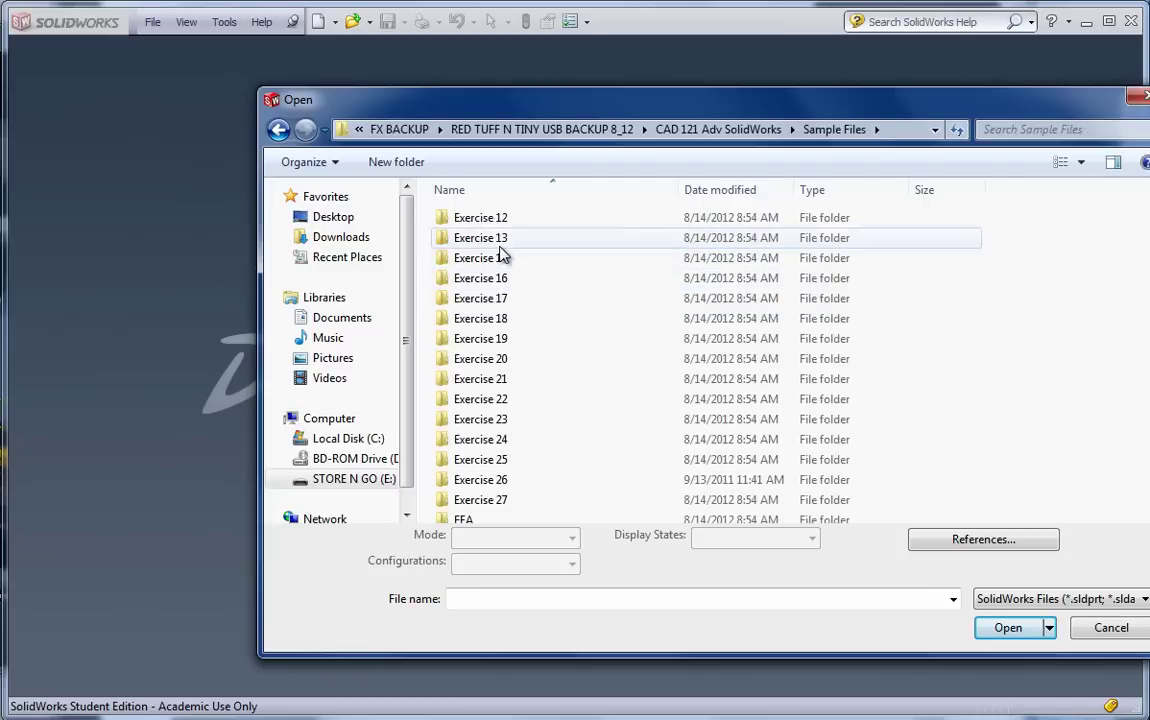
double_click(500, 258)
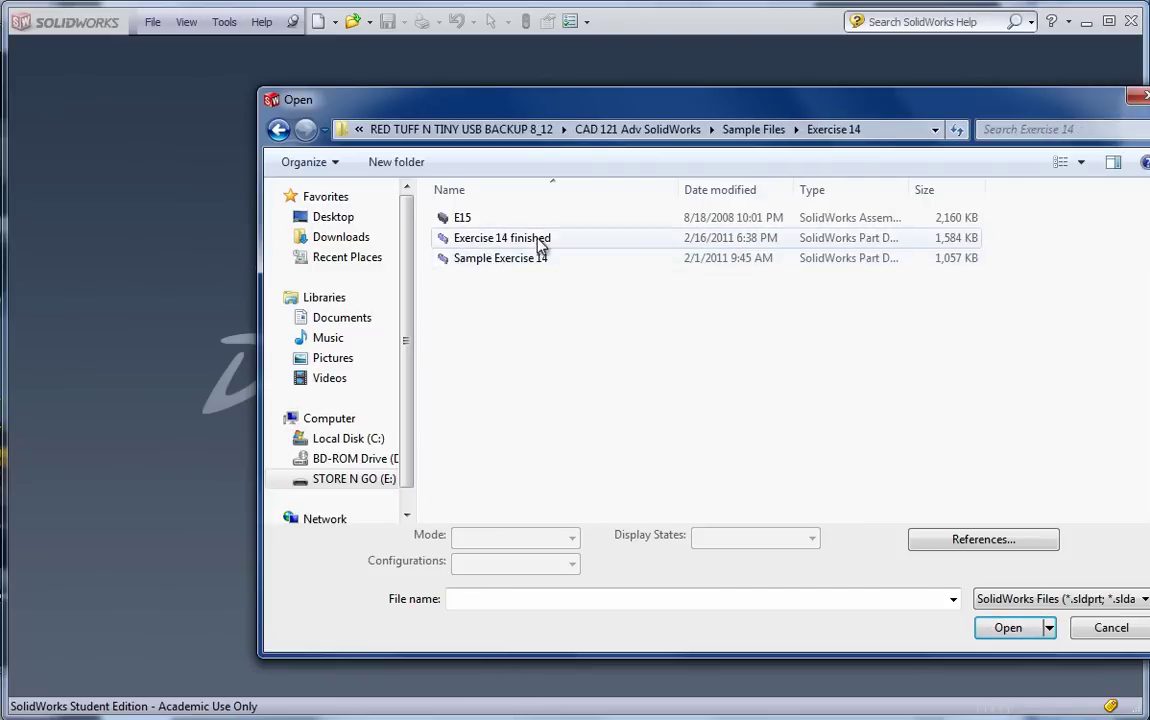
left_click(507, 247)
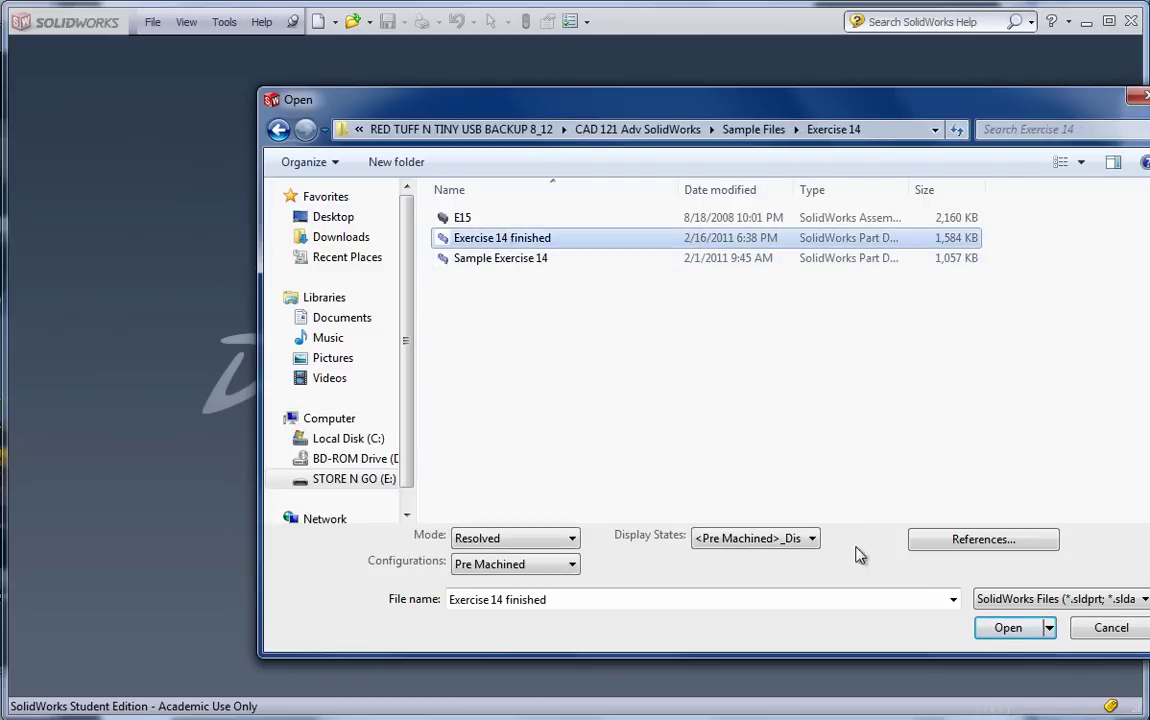
left_click(1007, 627)
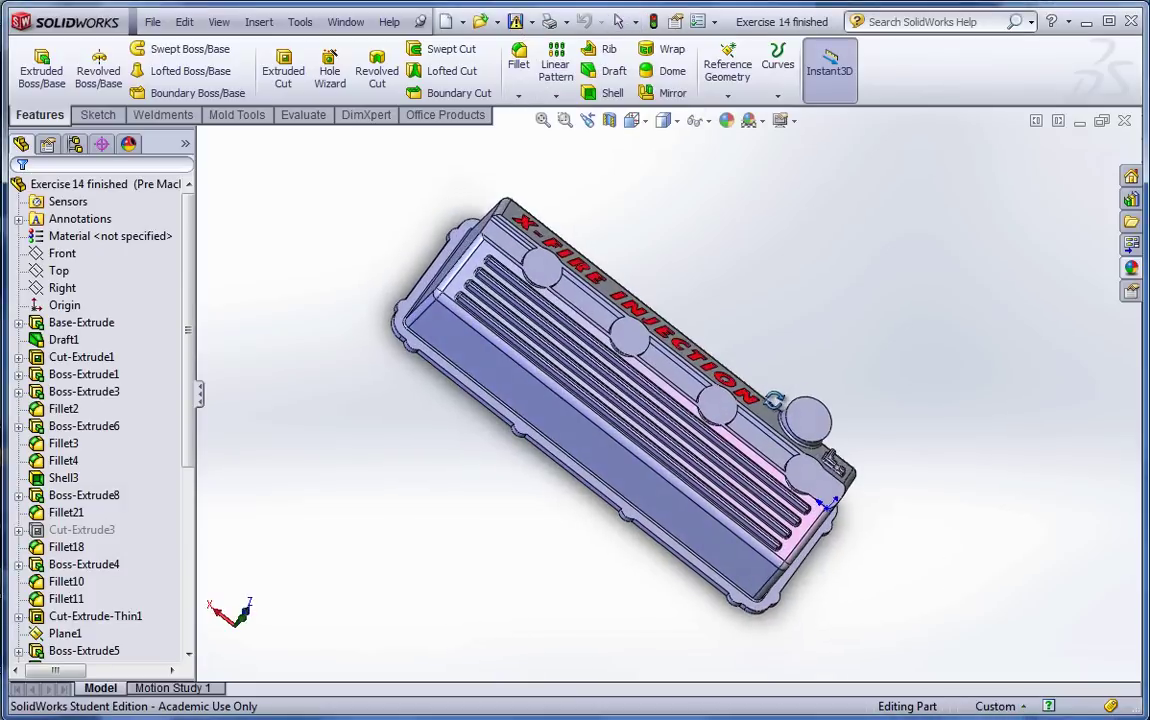
Create a new assembly and place Exercise 14 finished at its origin as the first component
left_click(152, 24)
left_click(169, 47)
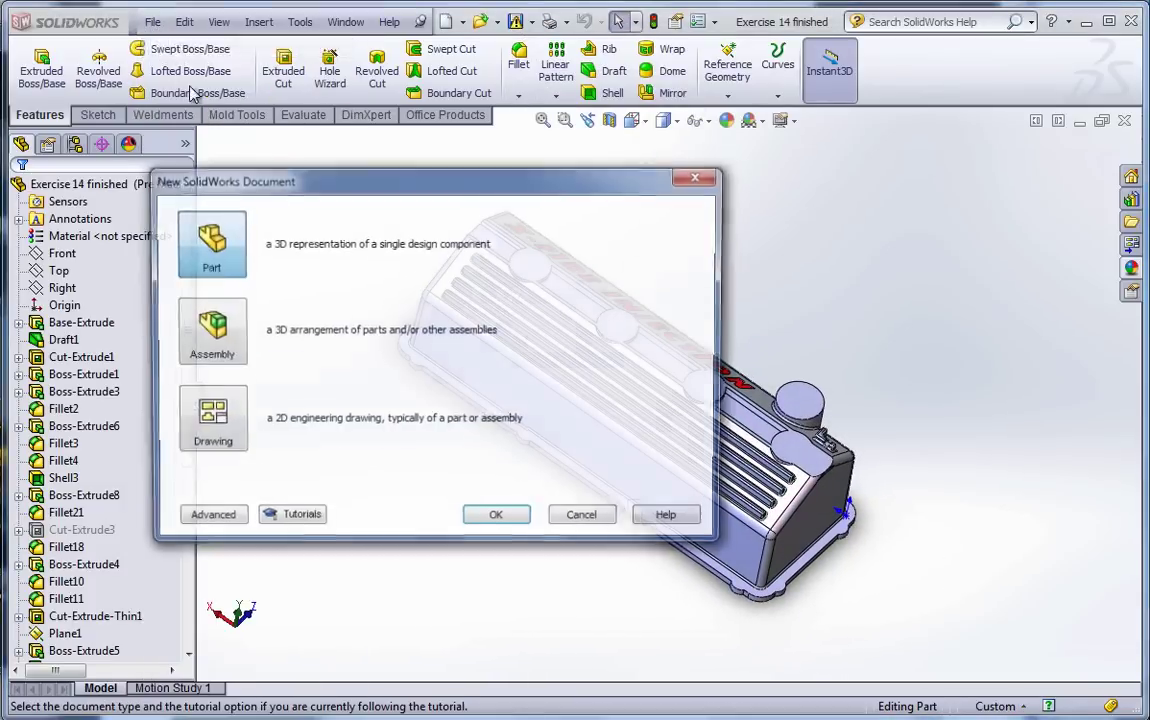
left_click(500, 520)
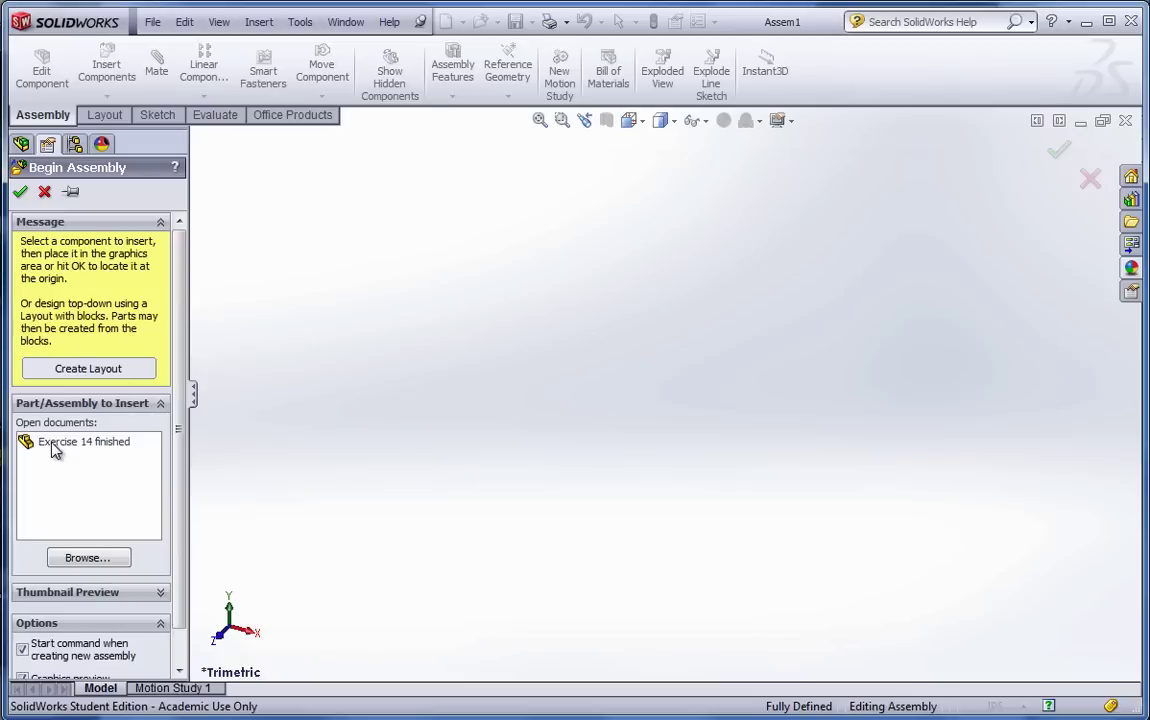
left_click(57, 445)
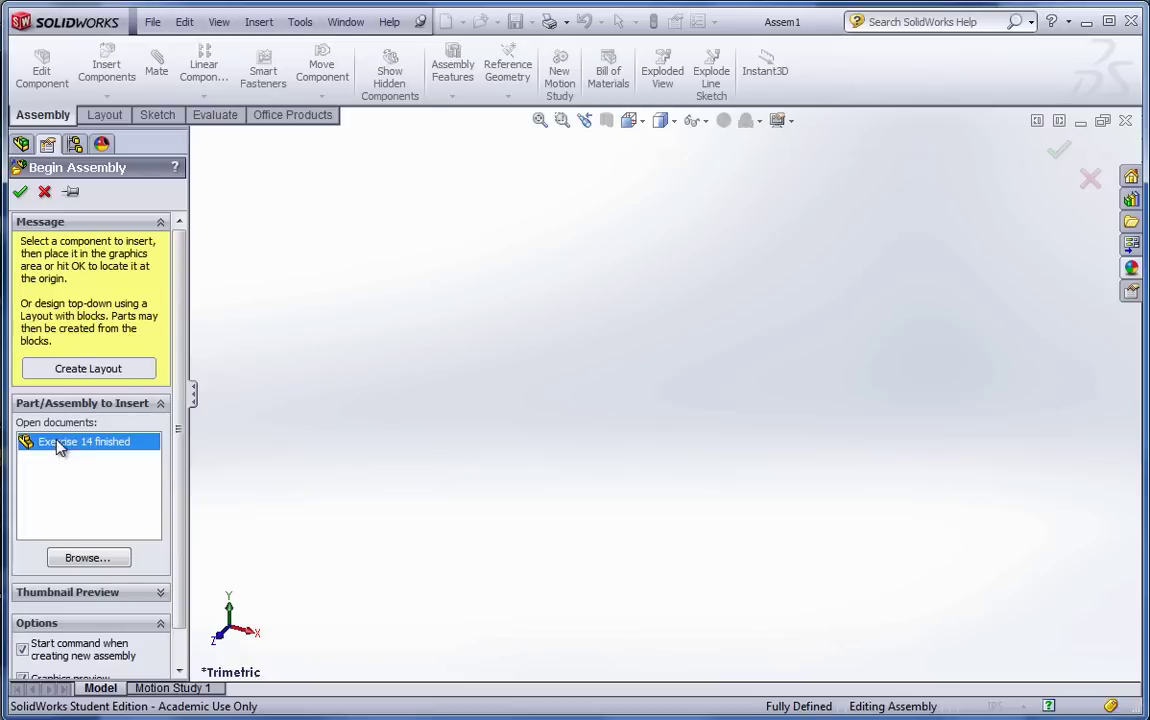
left_click(21, 192)
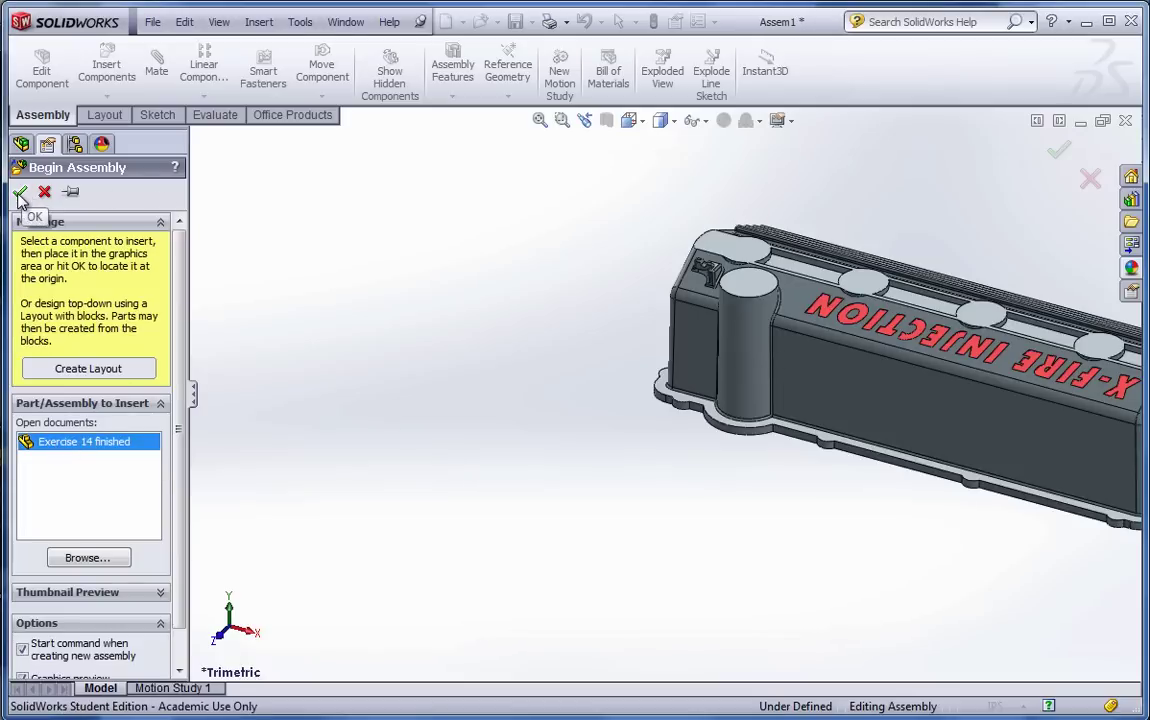
left_click(21, 192)
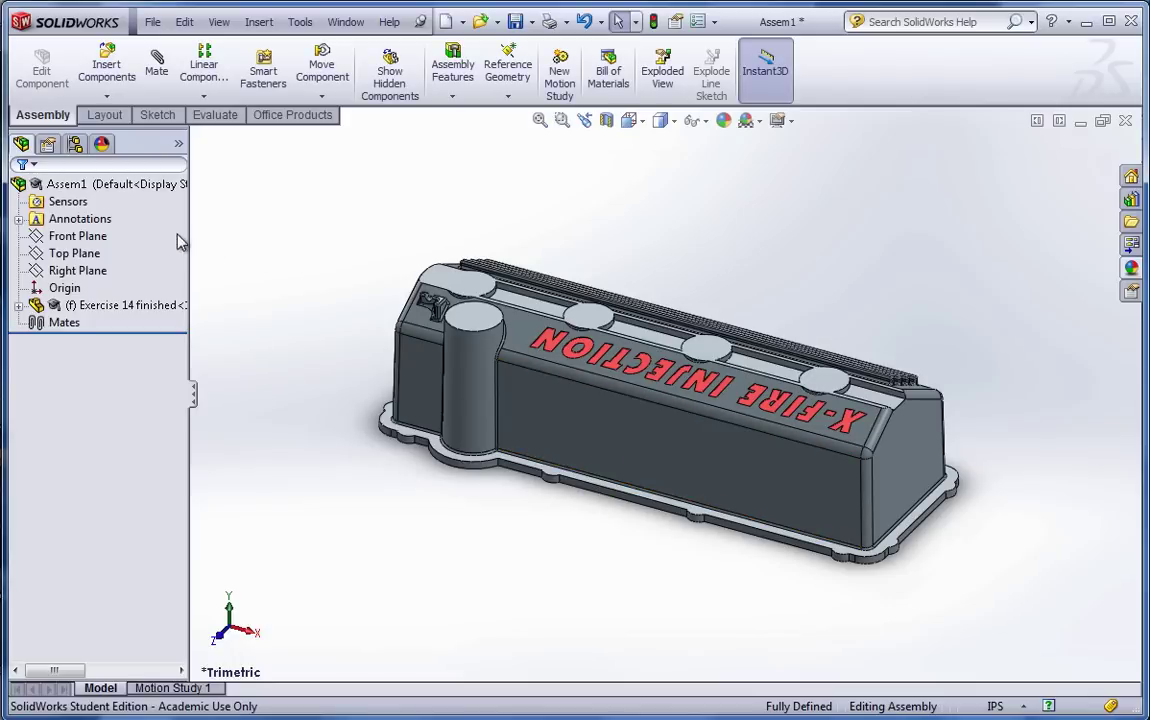
Save the new assembly to the Desktop under the name E15
left_click(515, 22)
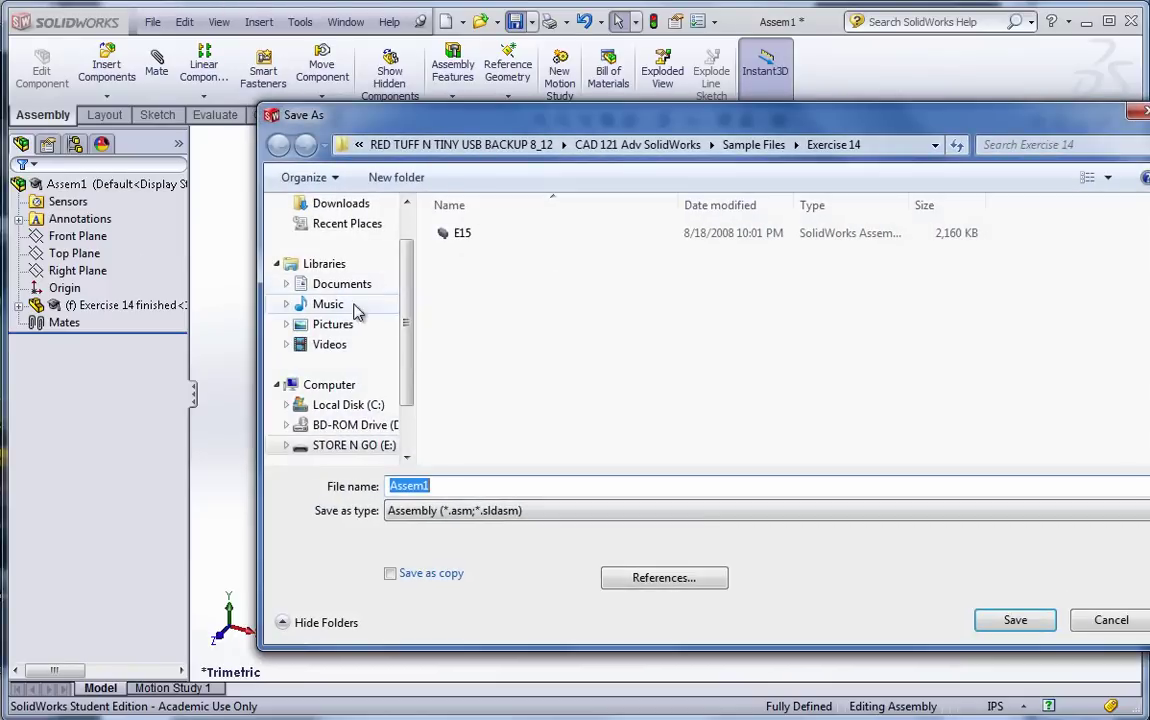
scroll(414, 290, "up", 1)
left_click(333, 232)
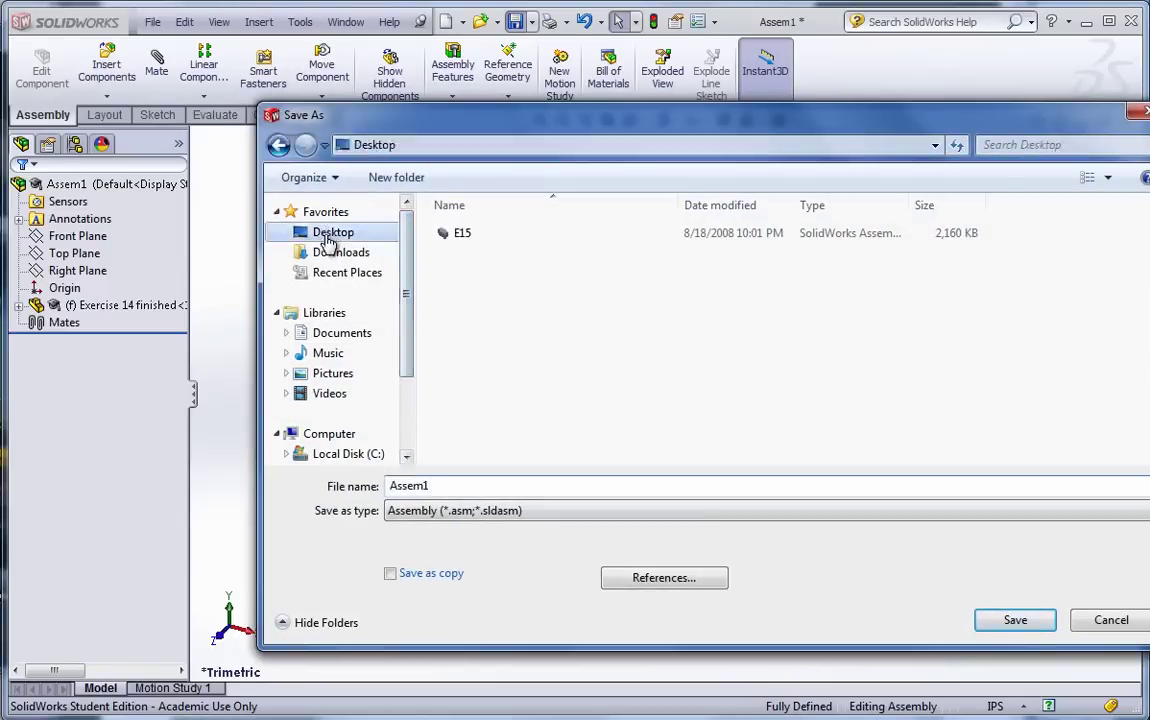
left_click_drag(434, 486, 391, 485)
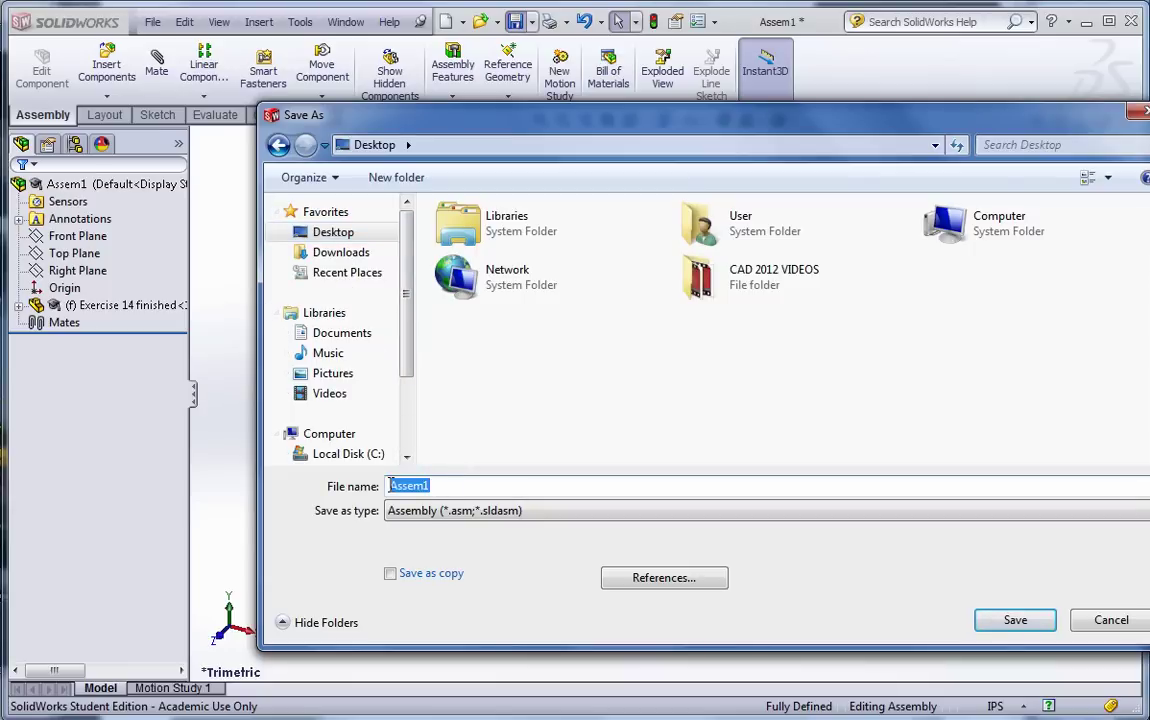
type("E15")
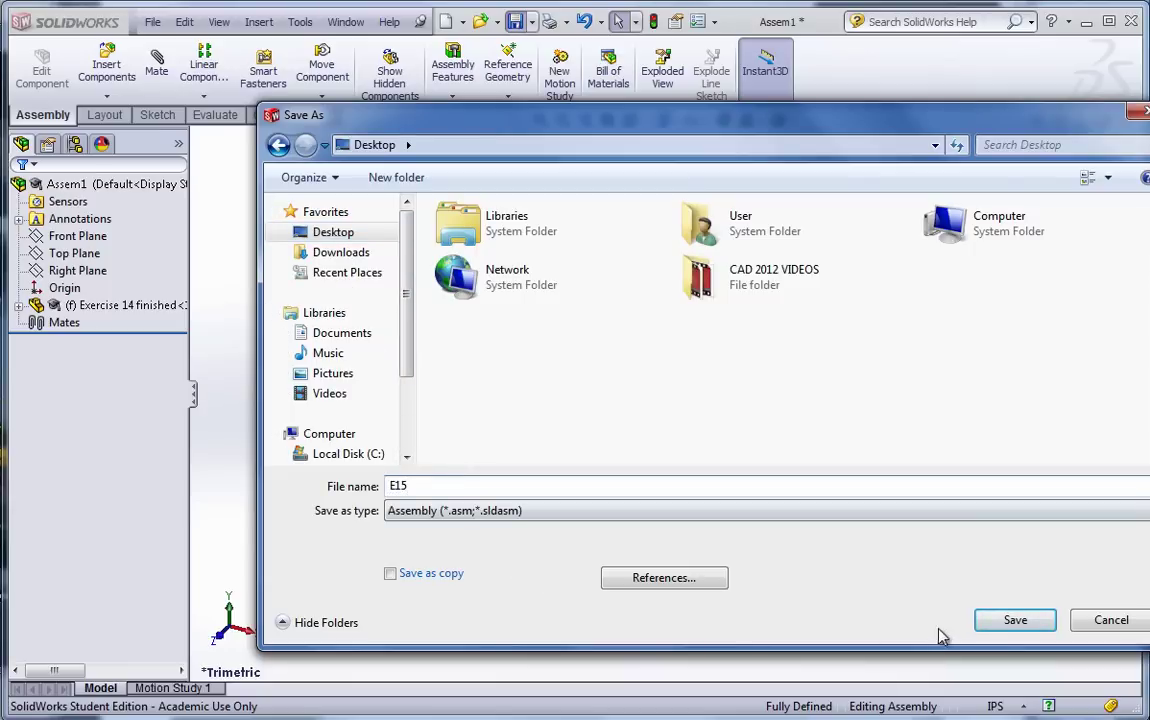
left_click(1014, 620)
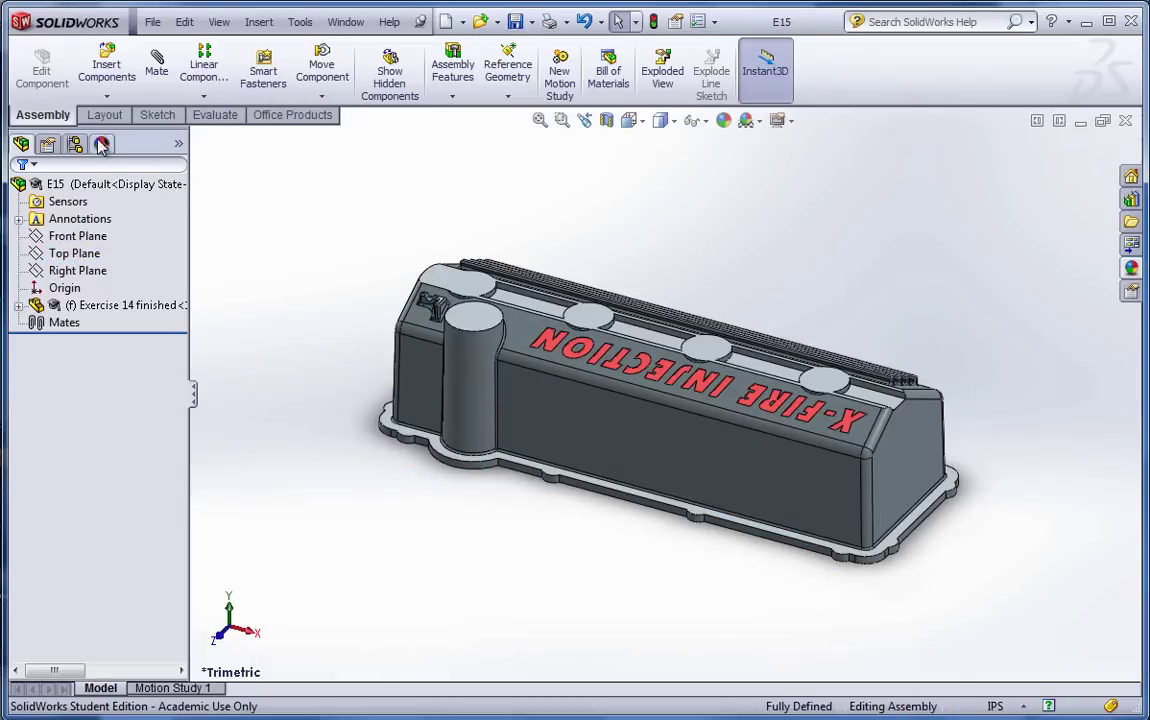
Insert a new blank part into the E15 assembly, placing it on the Top Plane
left_click(108, 97)
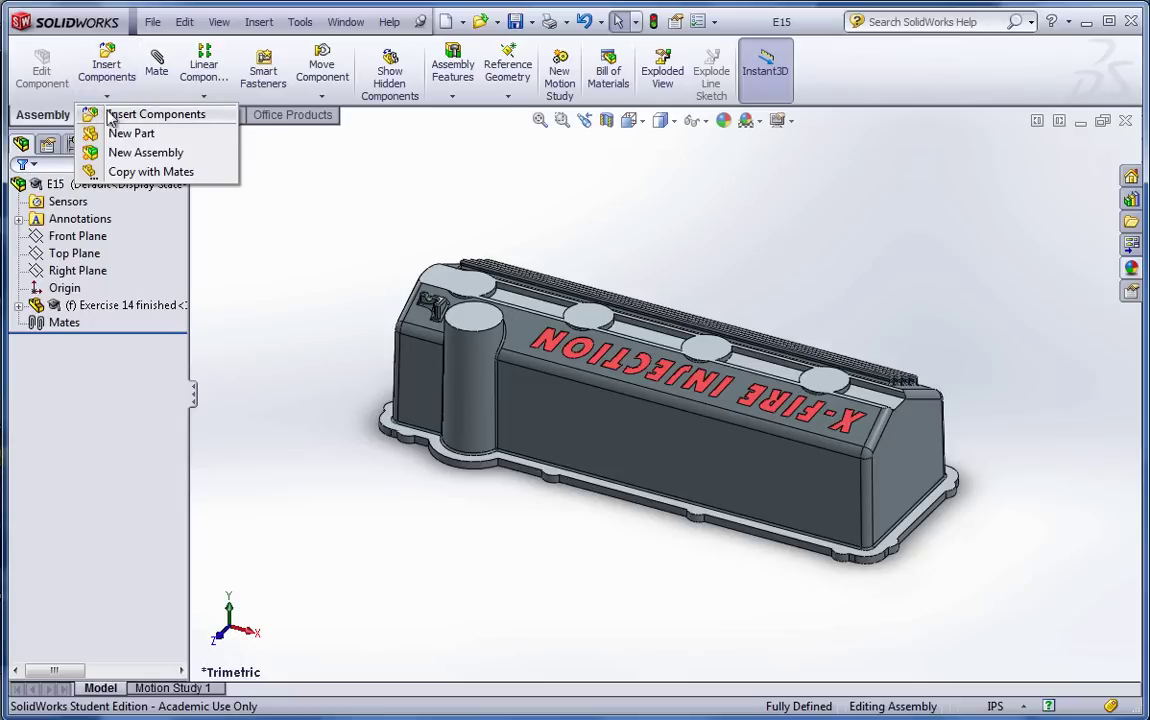
left_click(120, 133)
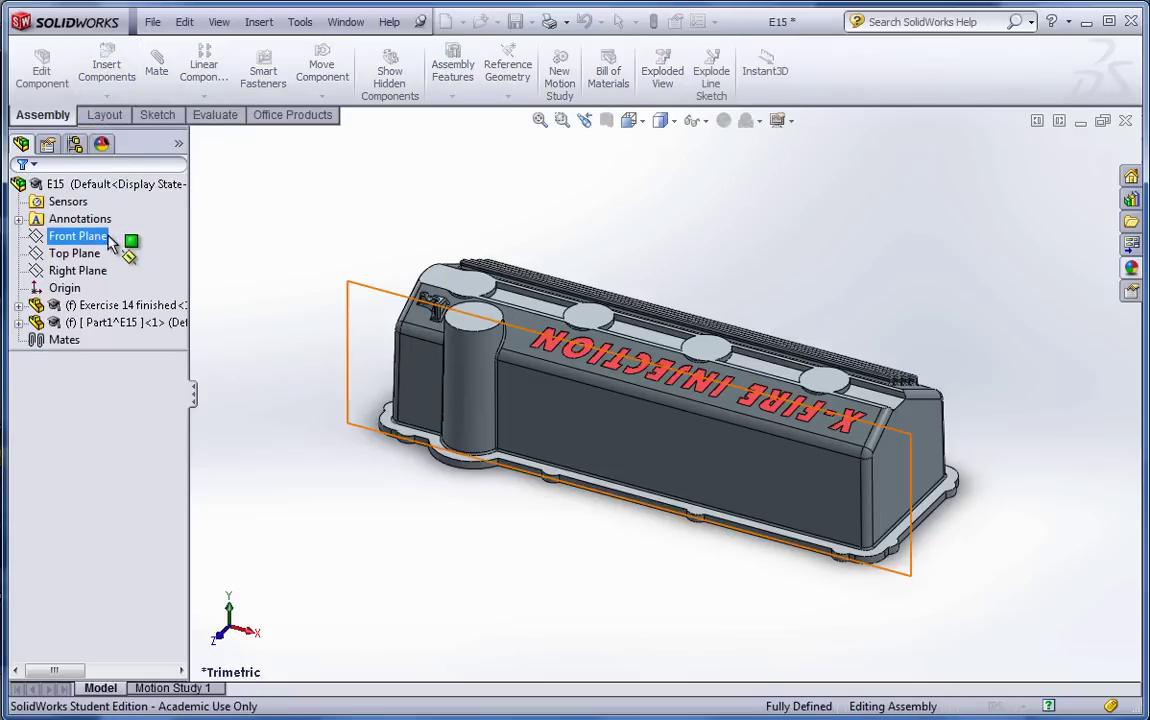
left_click(82, 256)
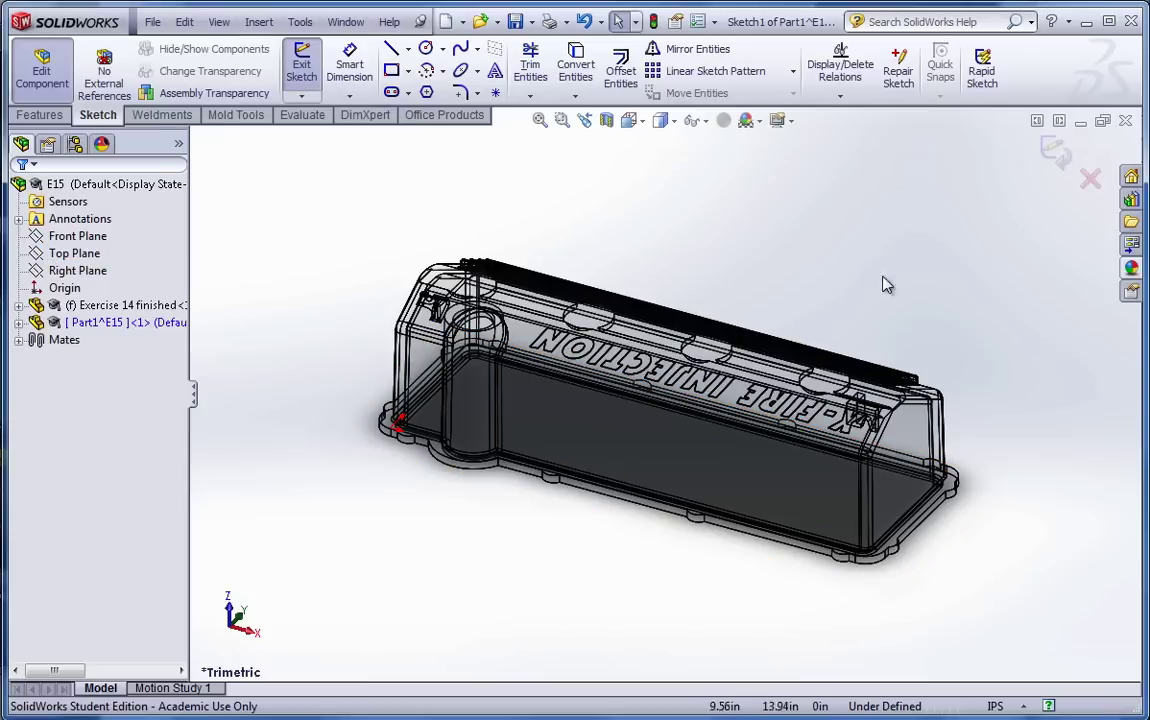
In Display/Selection options, set in-context edit transparency to Maintain assembly transparency
left_click(715, 25)
left_click(735, 44)
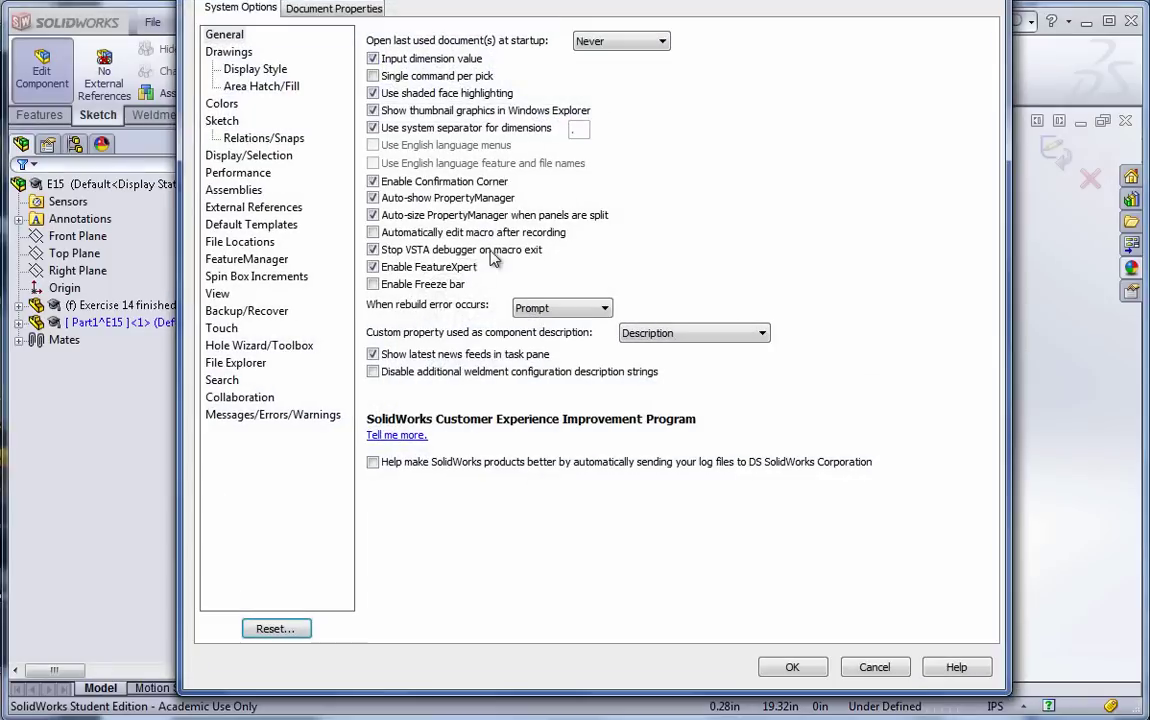
left_click(250, 157)
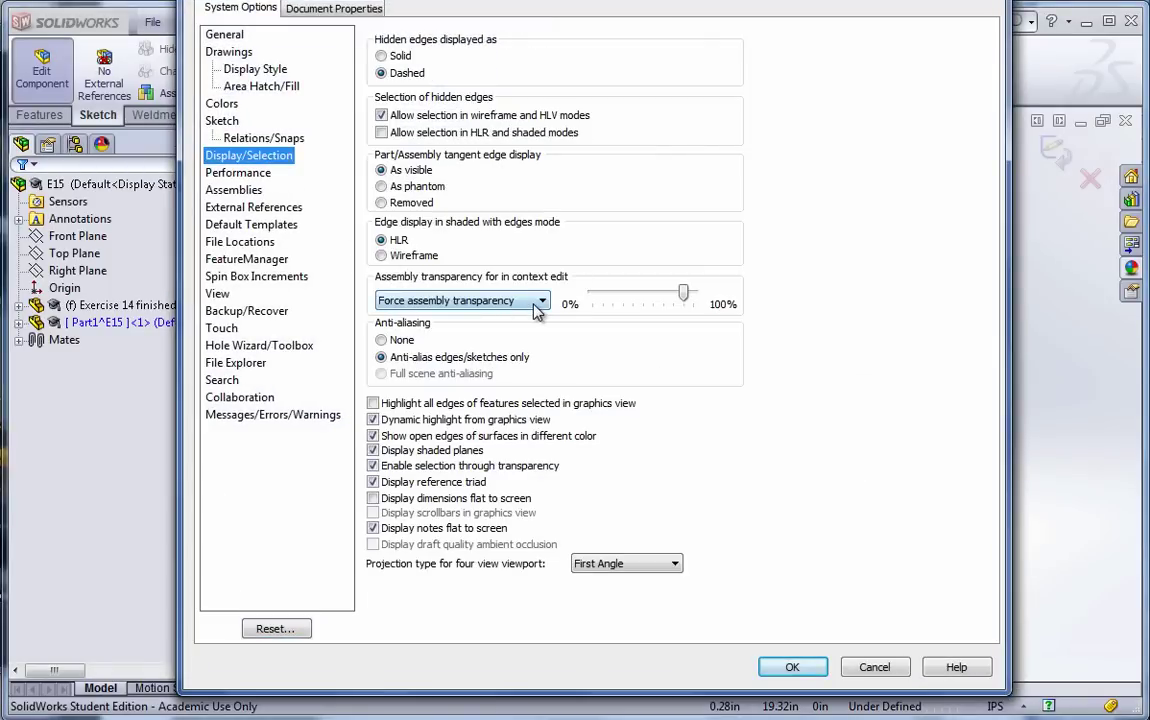
left_click(535, 305)
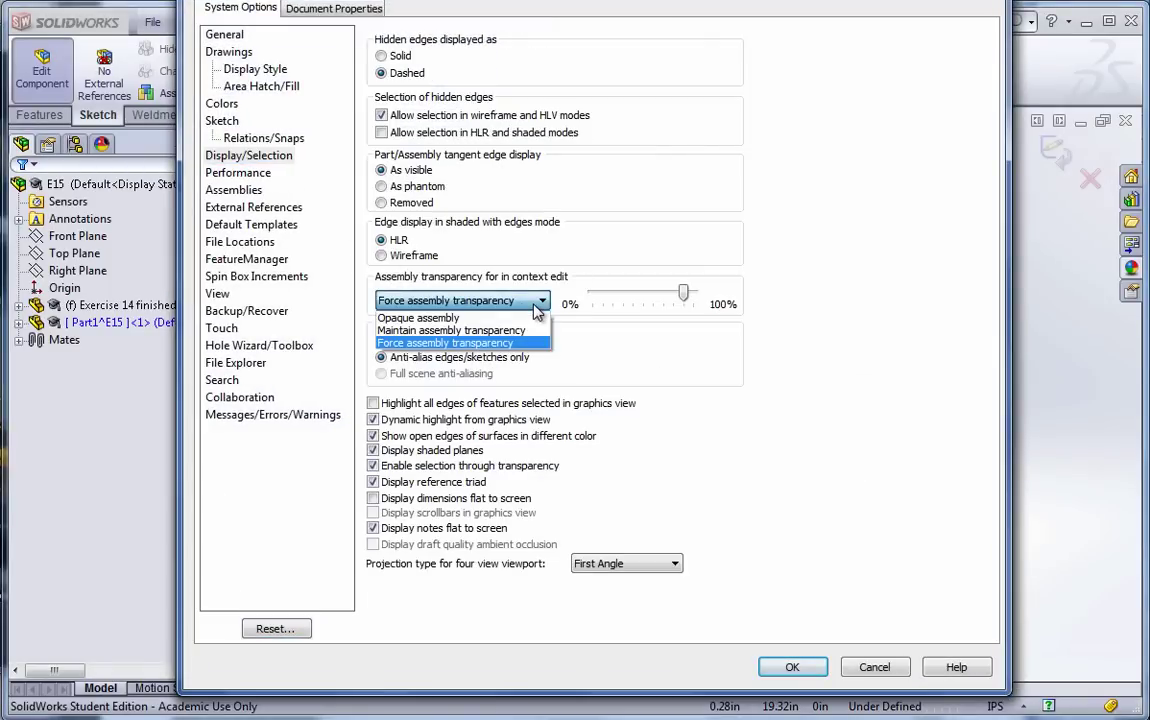
left_click(440, 331)
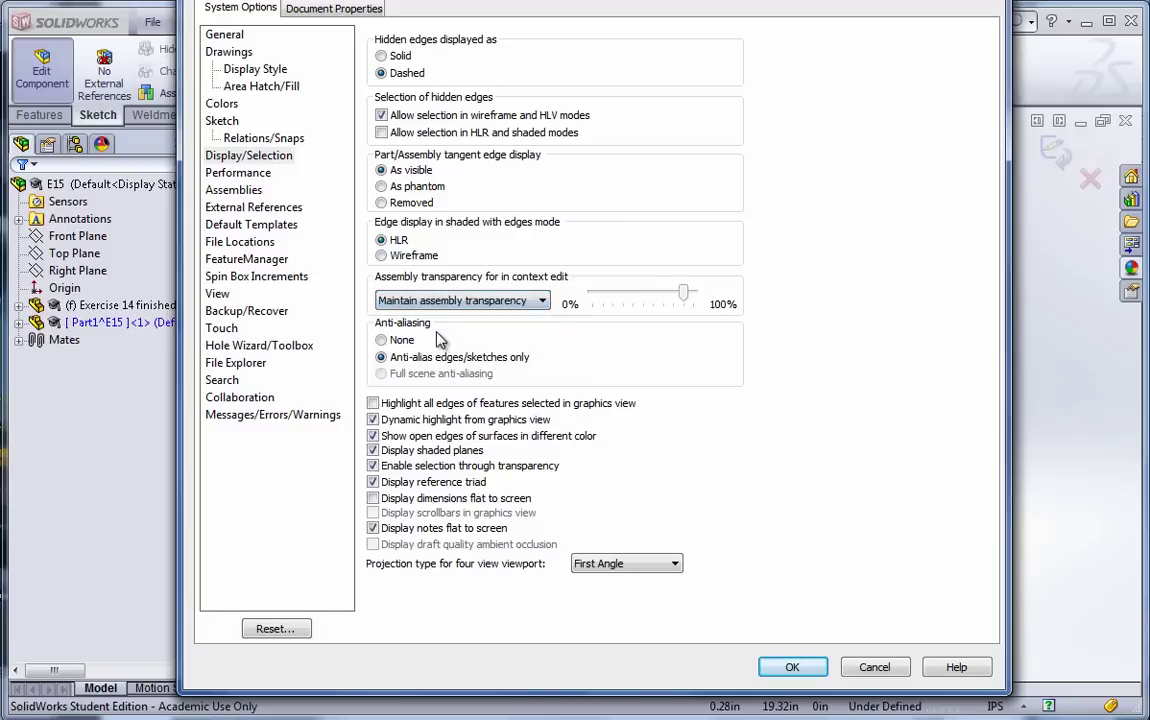
Apply the changed options and clear the Top Plane selection
left_click(795, 667)
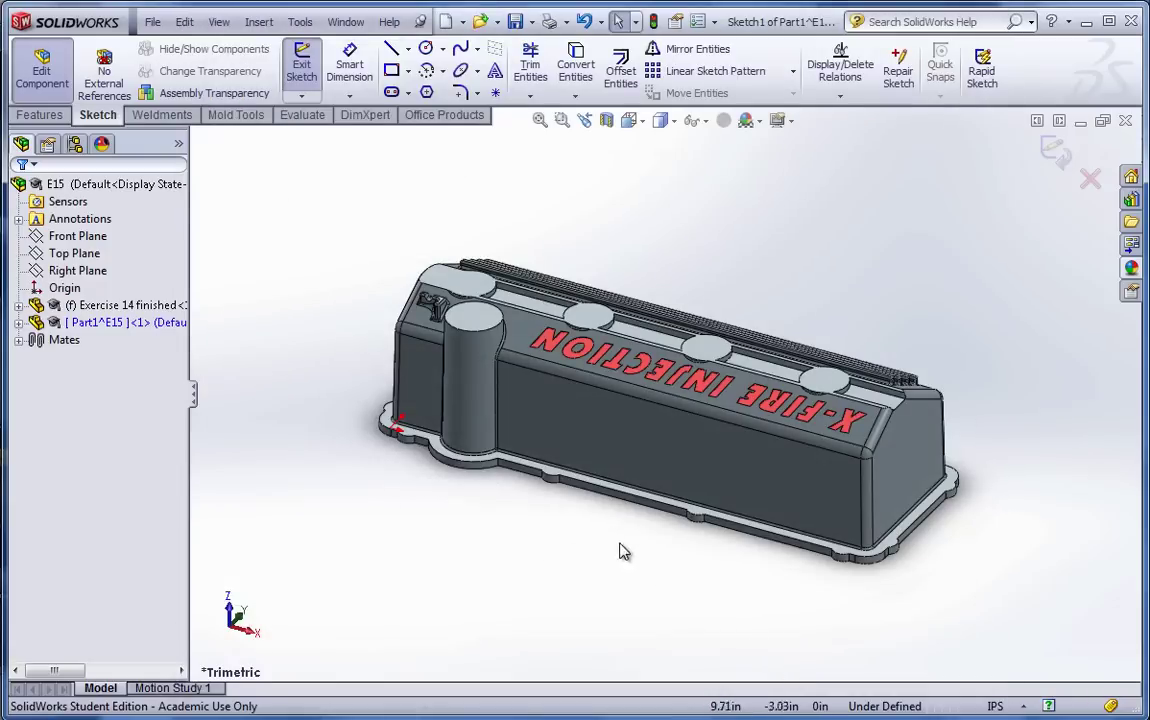
left_click(95, 257)
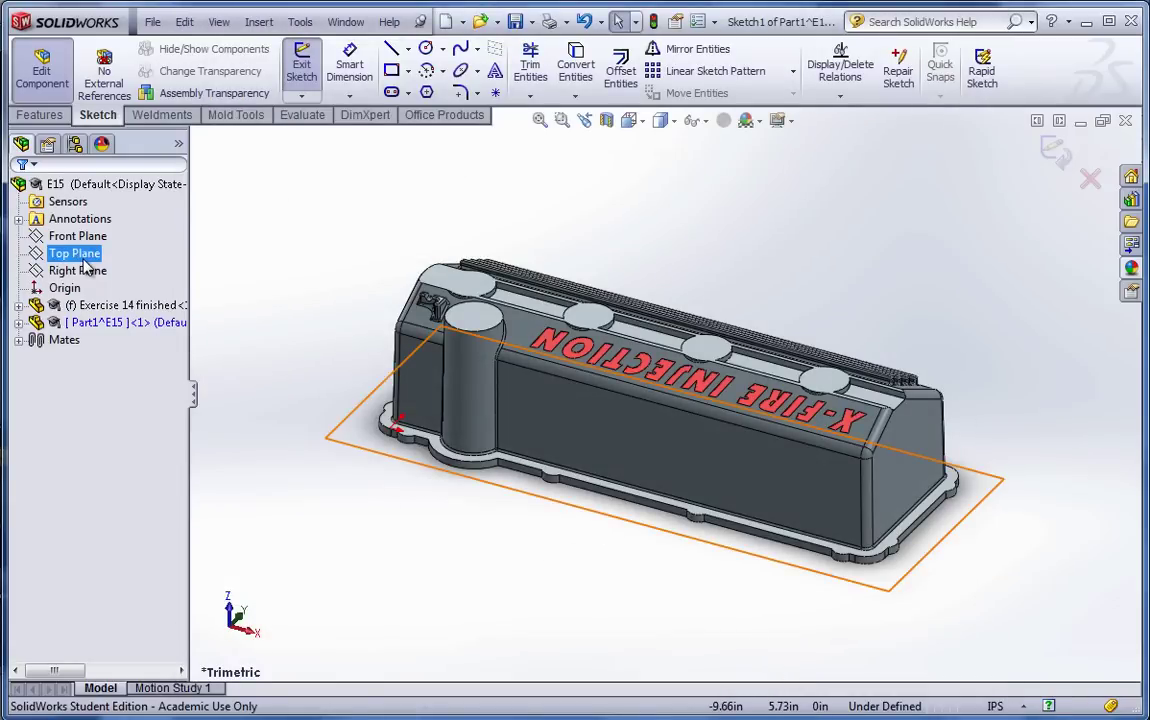
key("Escape")
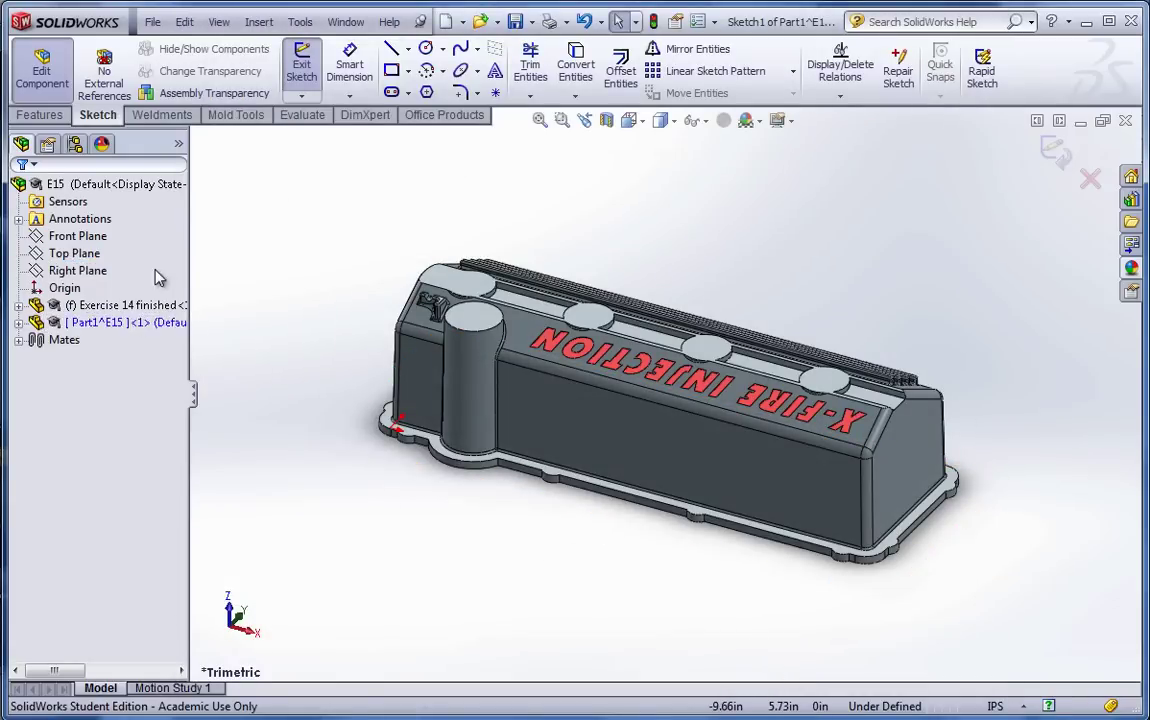
Save the new part as E15 CAVITY, accepting the references warning
left_click(152, 21)
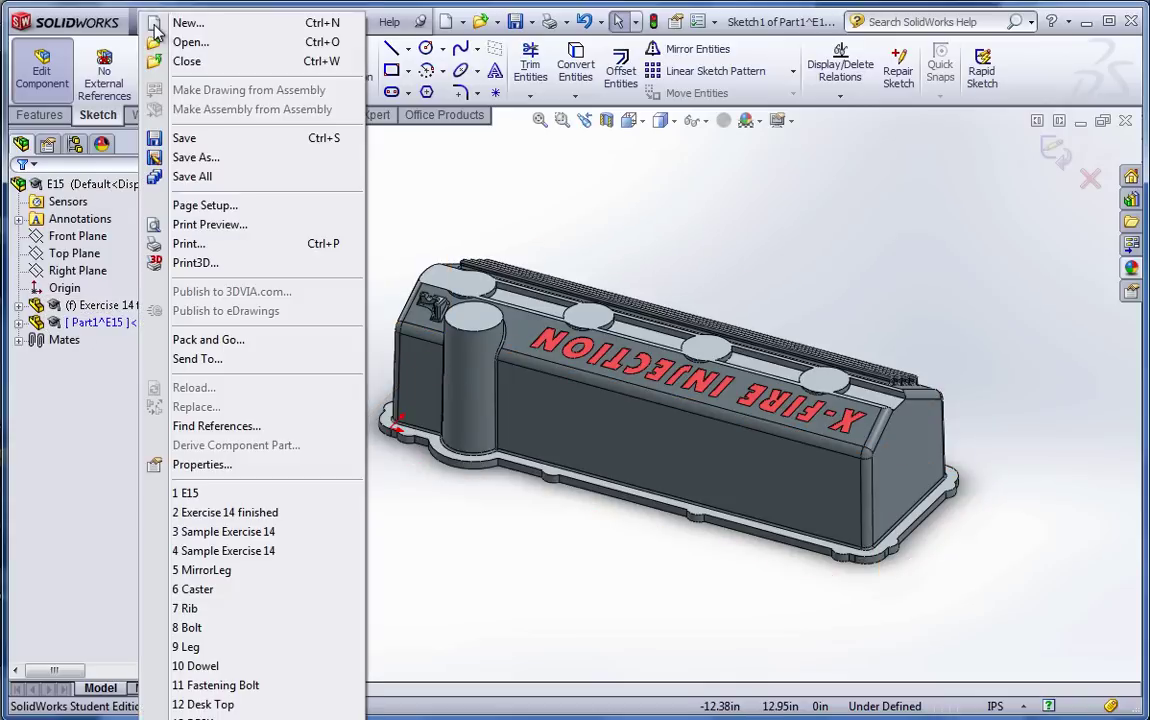
left_click(195, 157)
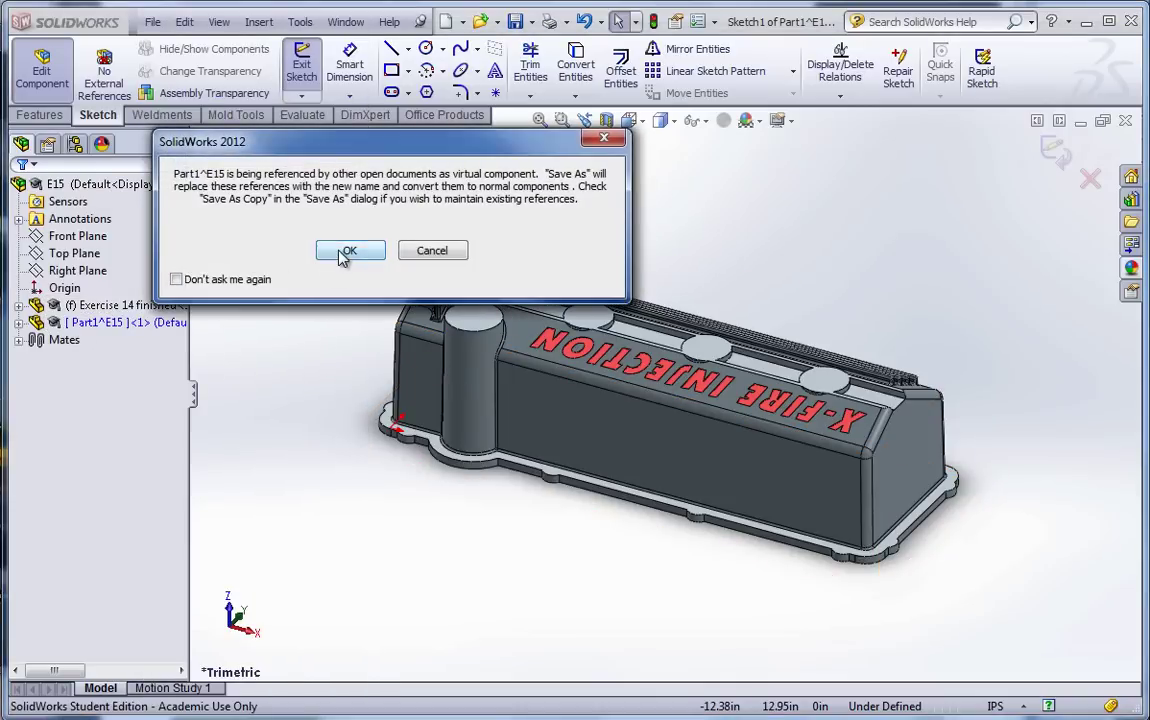
left_click(344, 249)
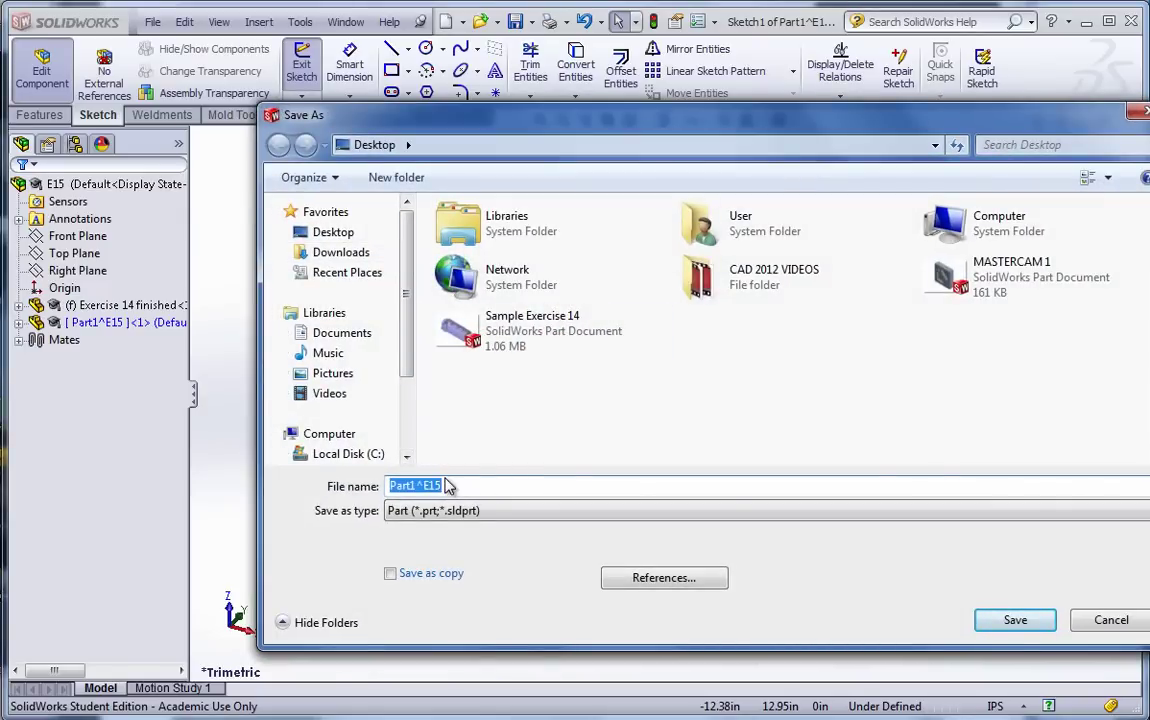
type("E15 CAVITY")
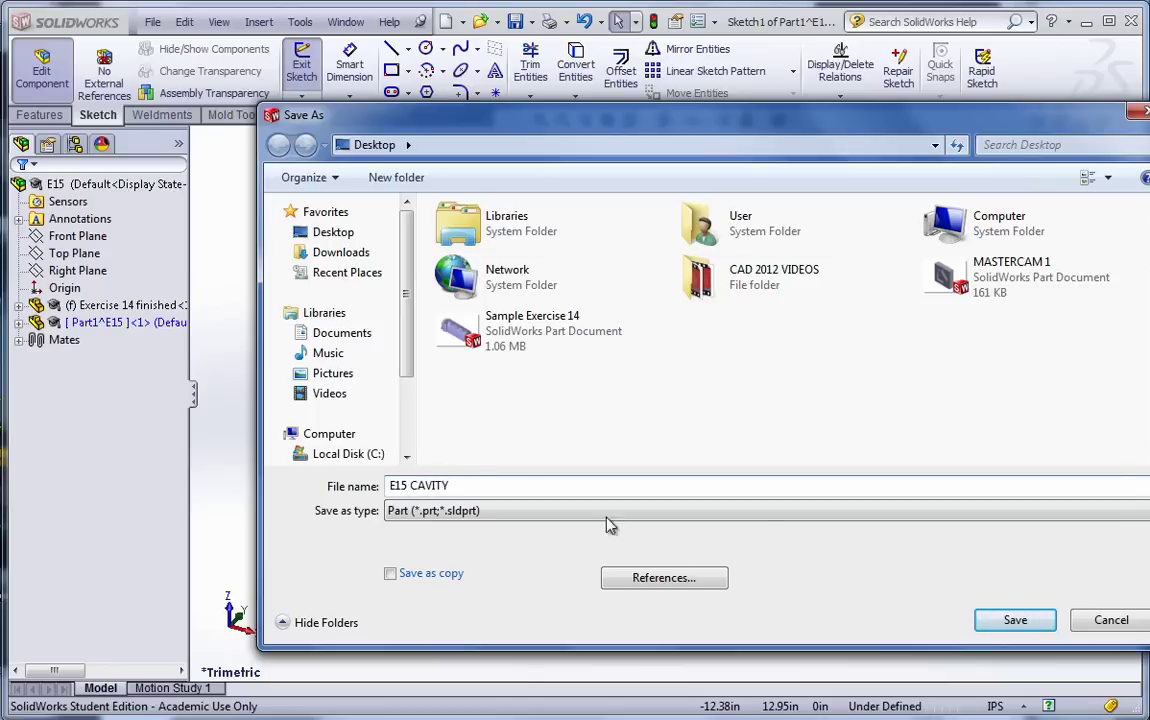
left_click(1000, 621)
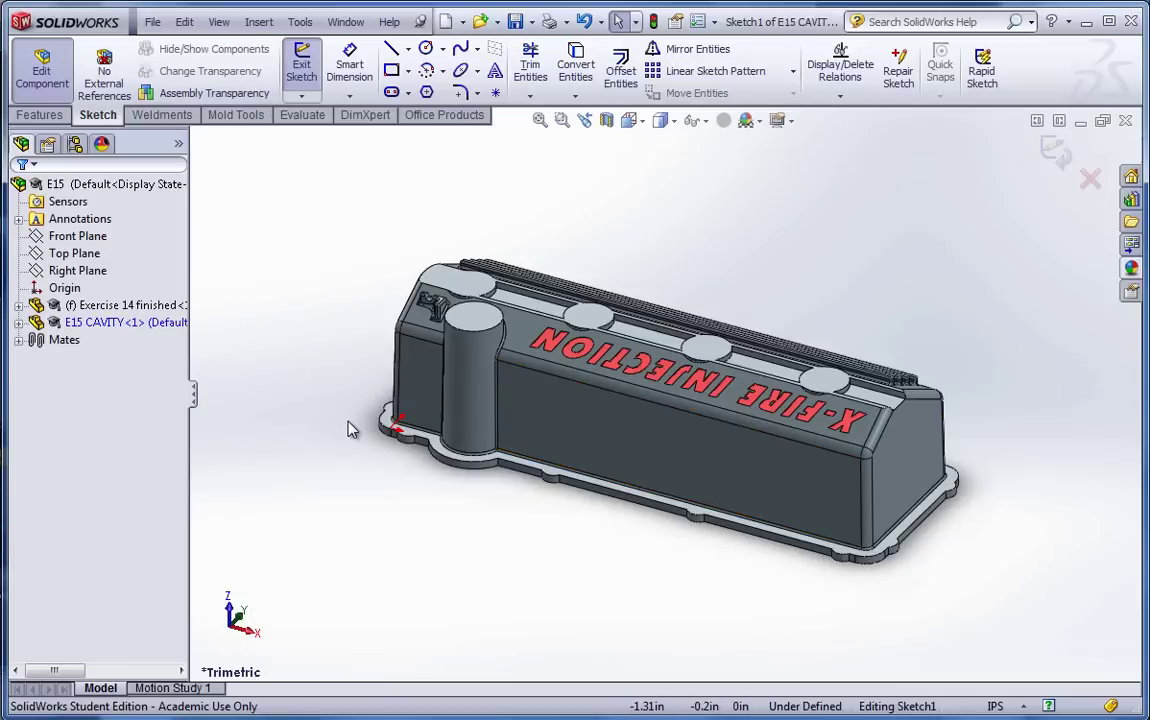
View the model Normal To the top and start a corner rectangle above-left of the valve cover
left_click(75, 256)
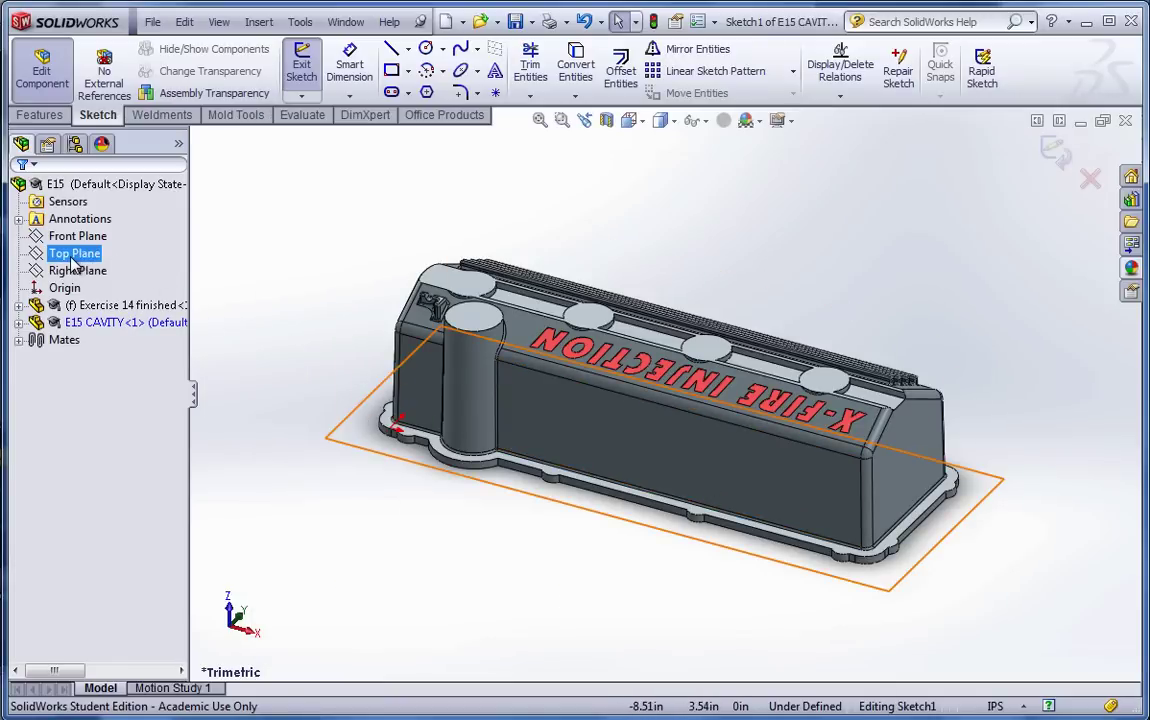
left_click(77, 271)
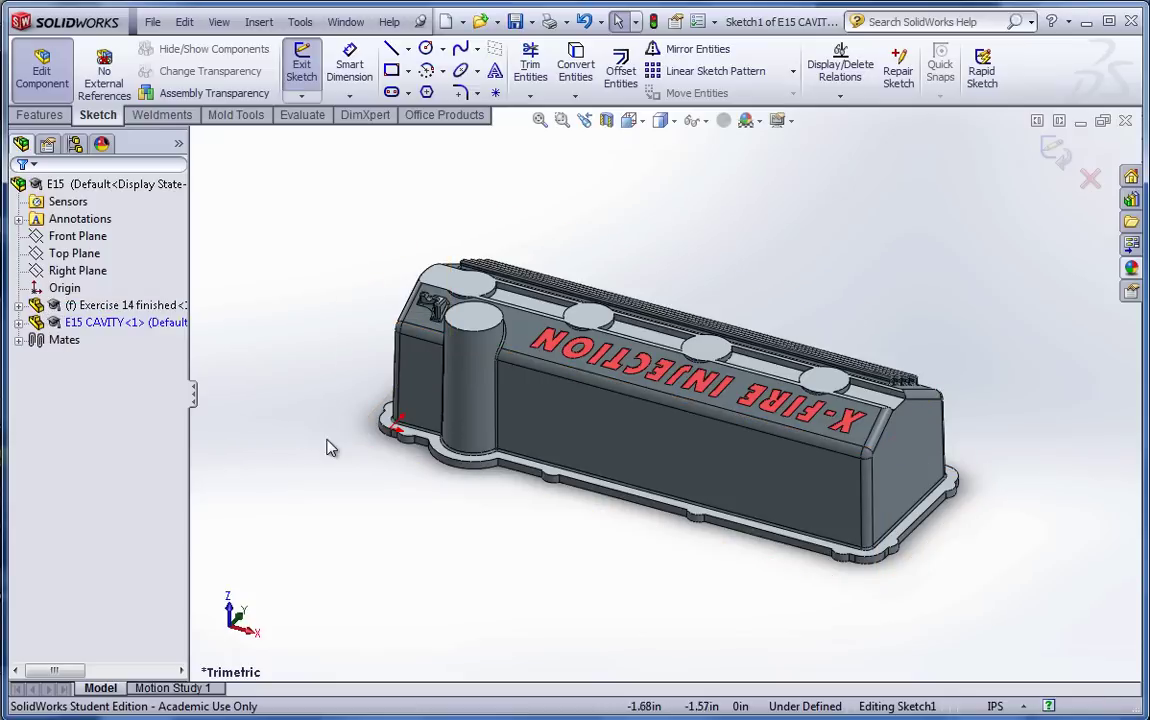
key("space")
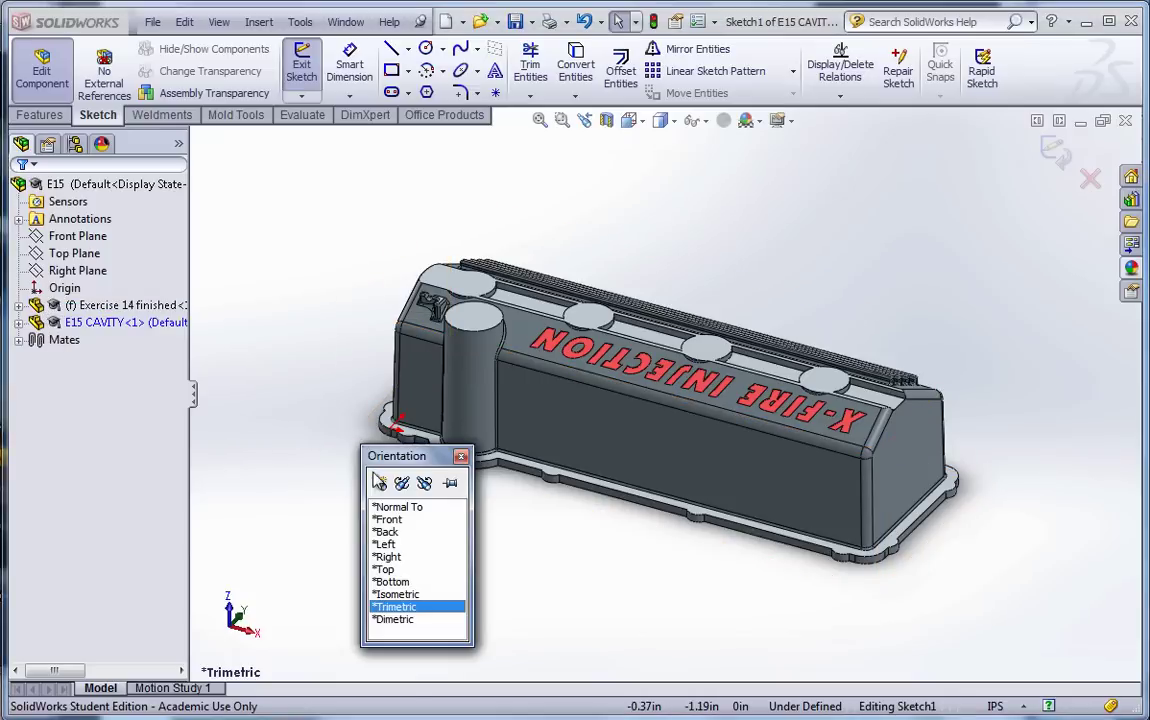
left_click(408, 509)
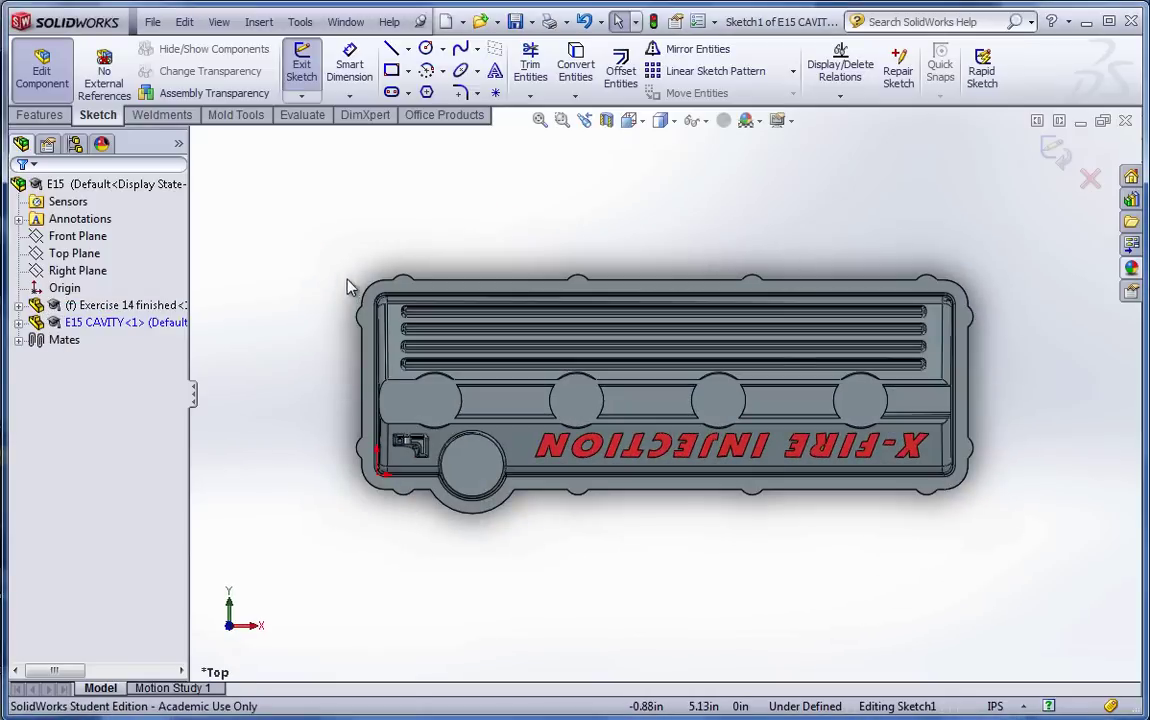
left_click(391, 70)
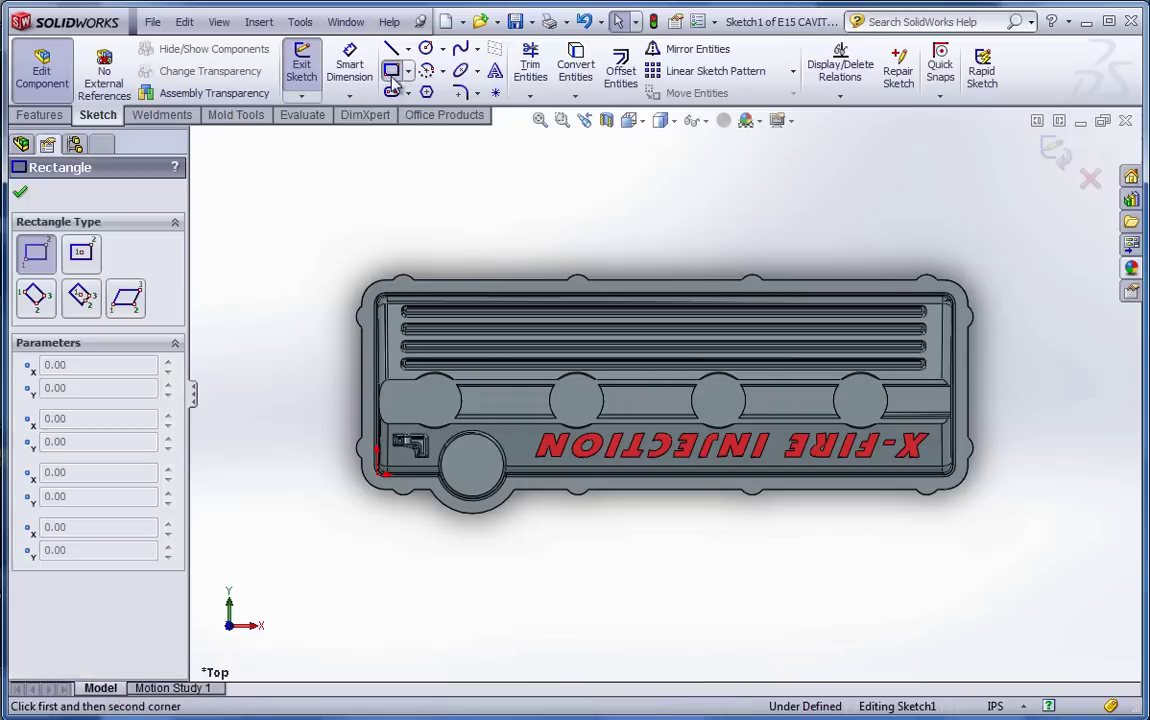
left_click(268, 209)
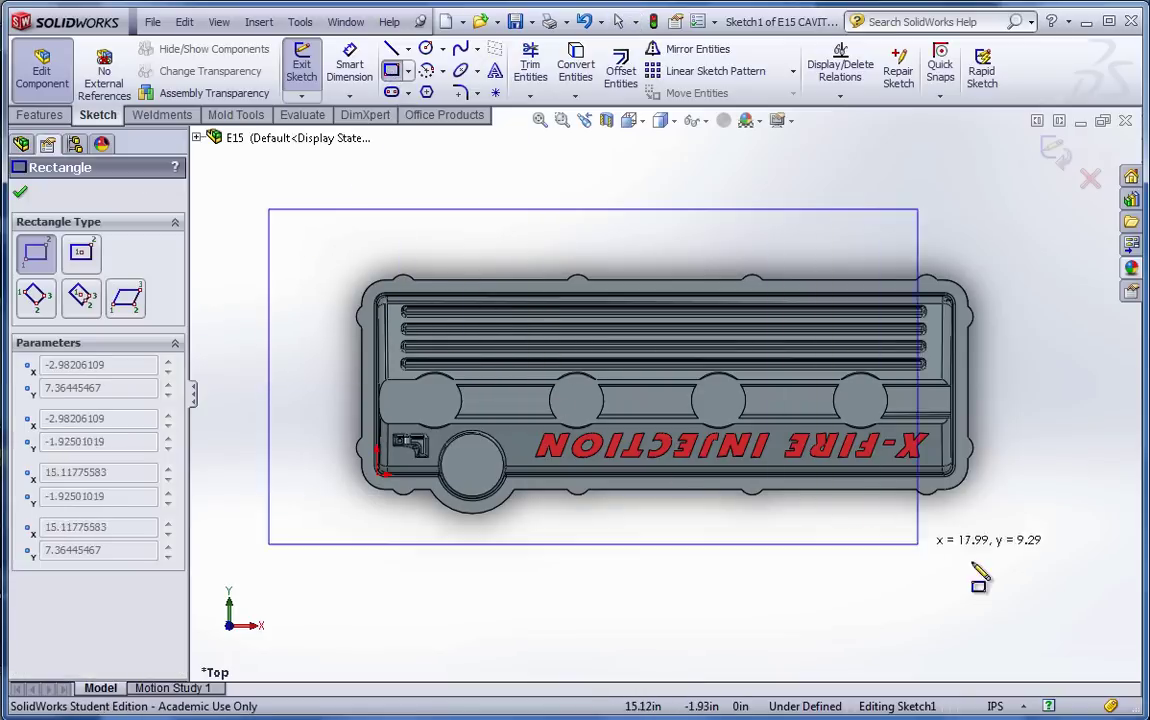
Finish the enclosing rectangle, then find step 19's 20.00 by 10.00 sketch in the exercise PDF
left_click(1065, 607)
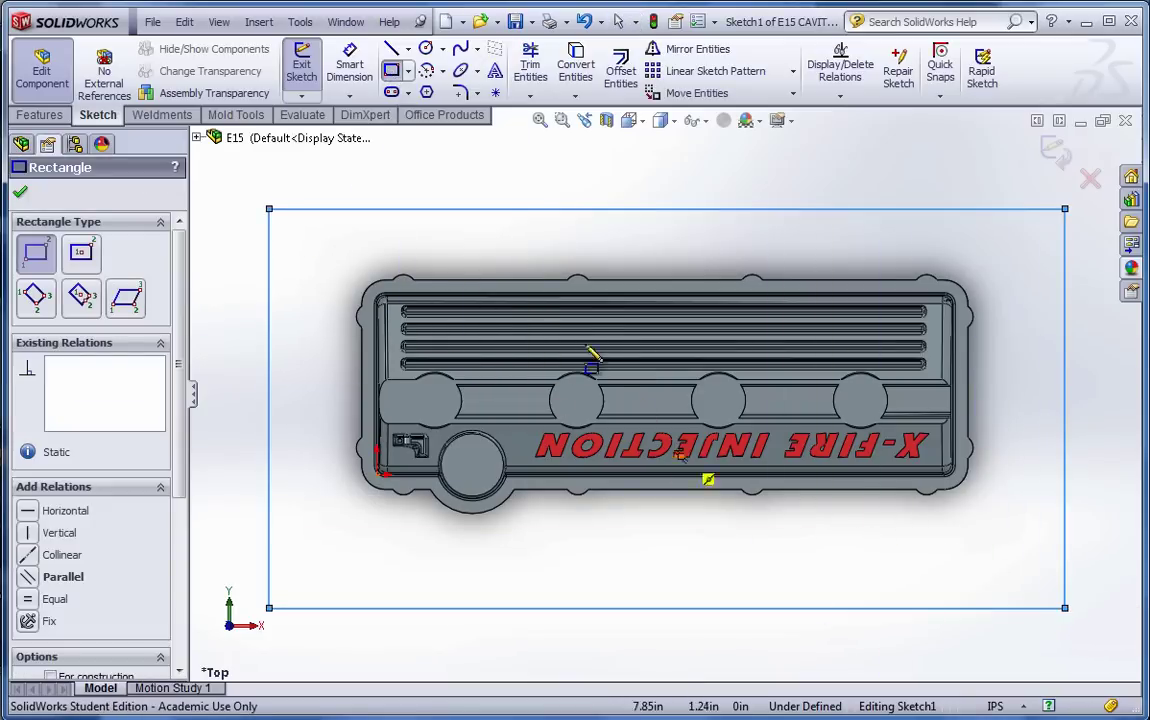
key("alt+Tab")
scroll(429, 584, "down", 3)
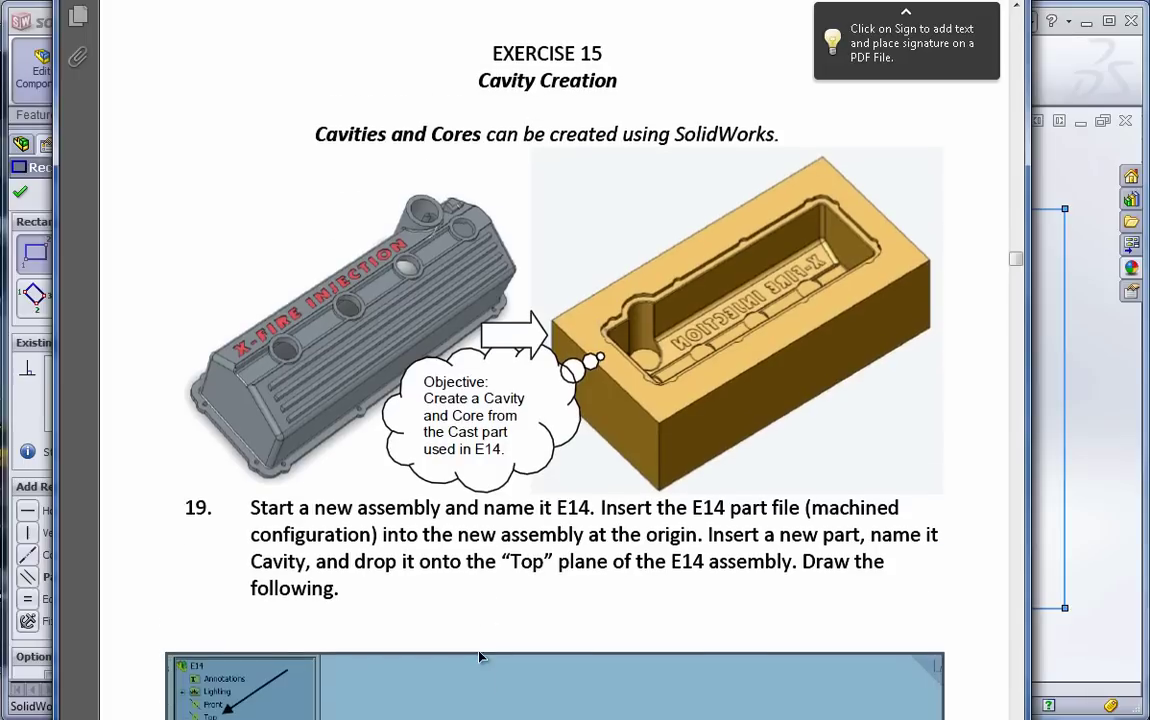
scroll(483, 637, "down", 5)
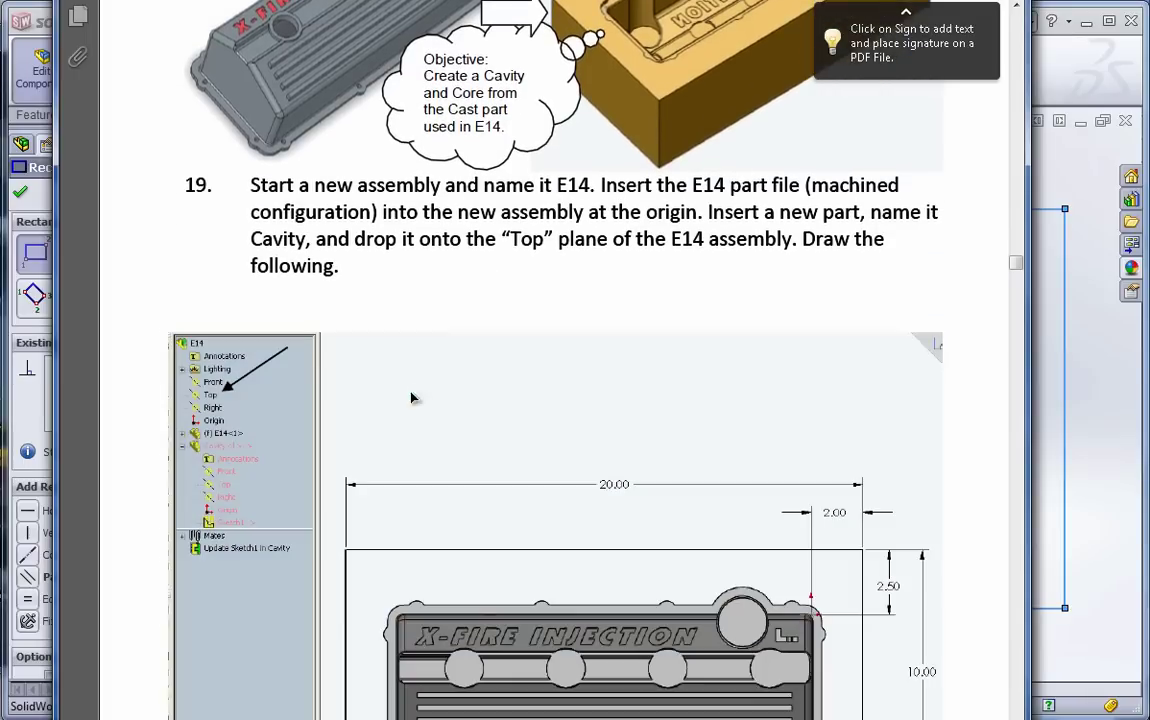
scroll(422, 405, "down", 2)
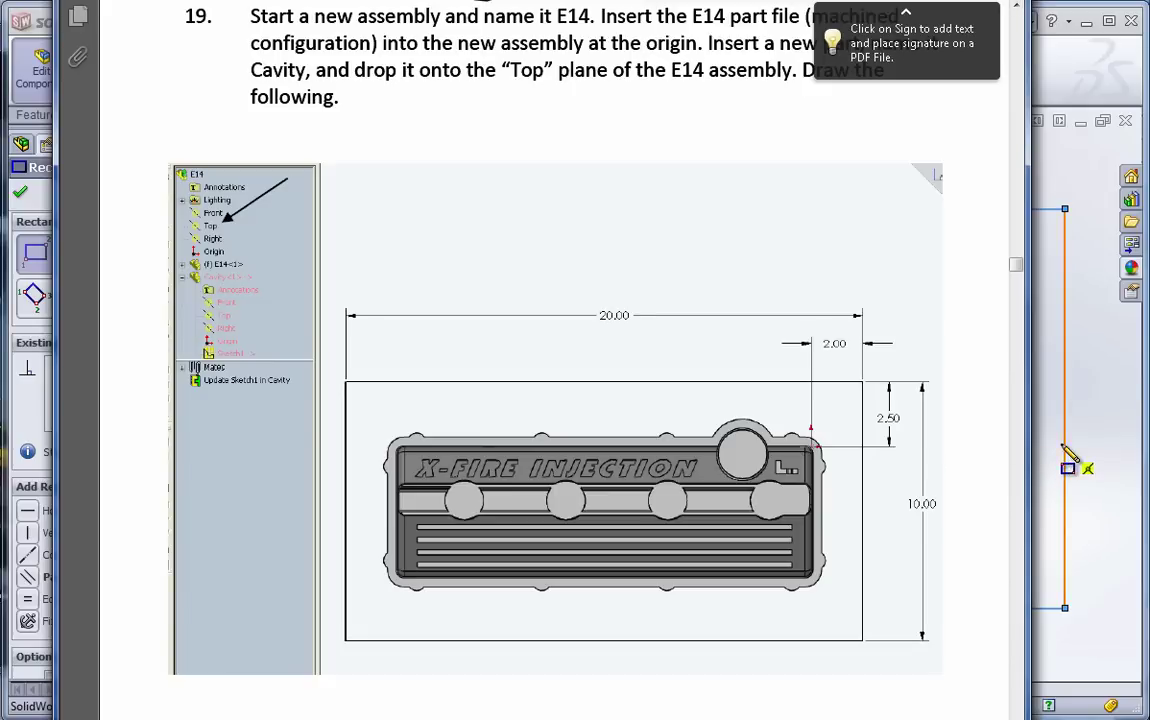
Dimension the rectangle 20.00 wide by 10.00 tall
left_click(1060, 75)
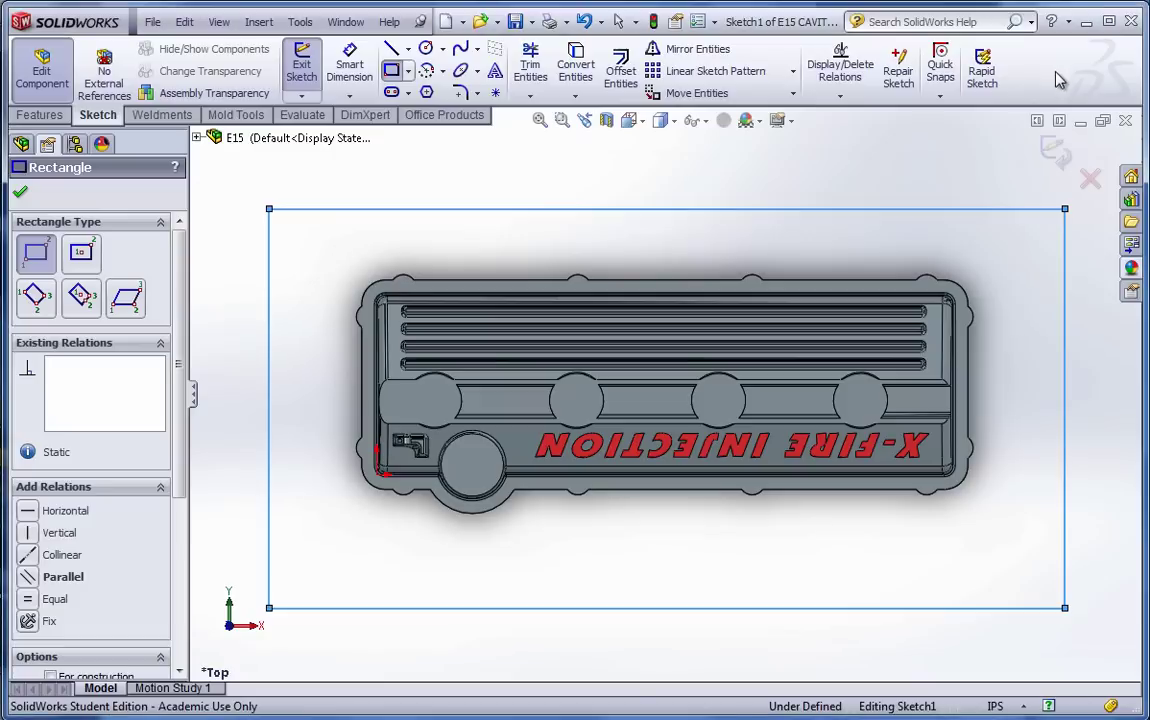
left_click(350, 86)
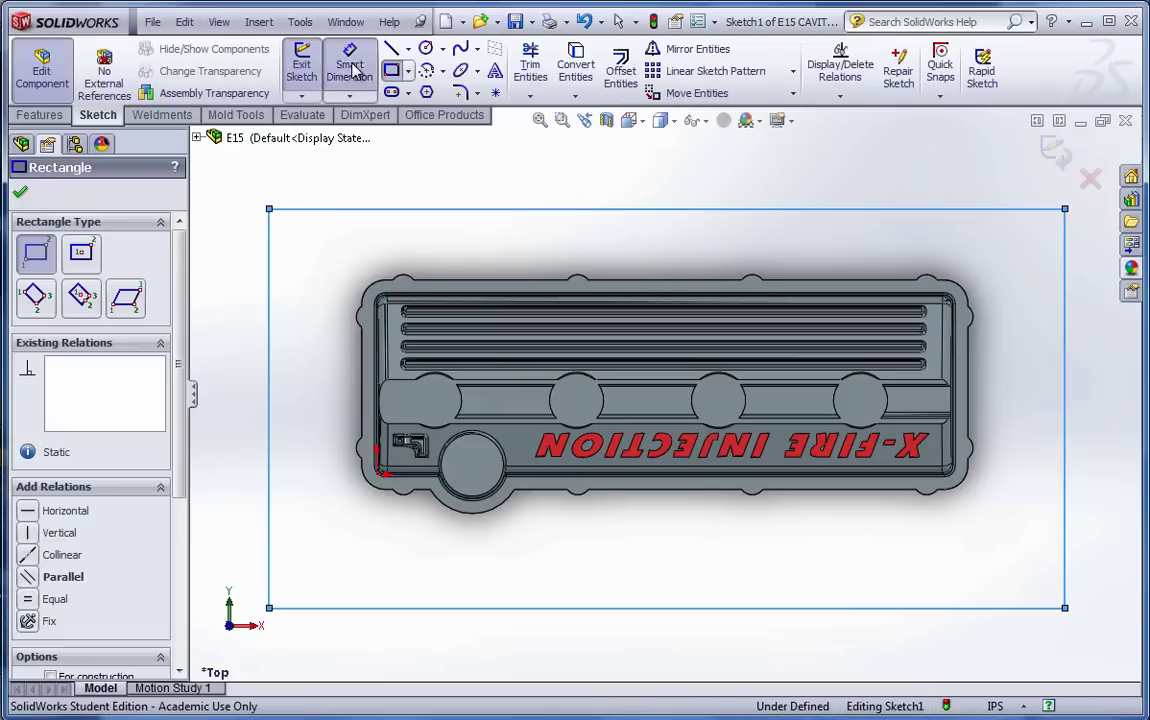
left_click(630, 209)
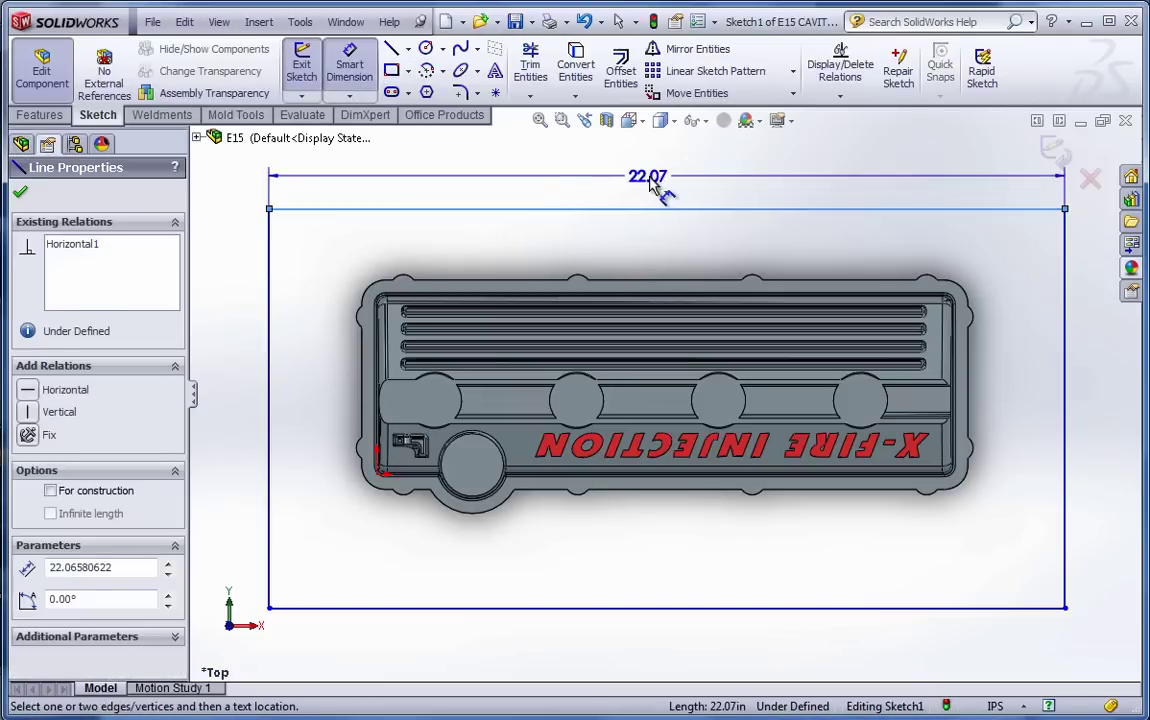
left_click(648, 186)
key("Return")
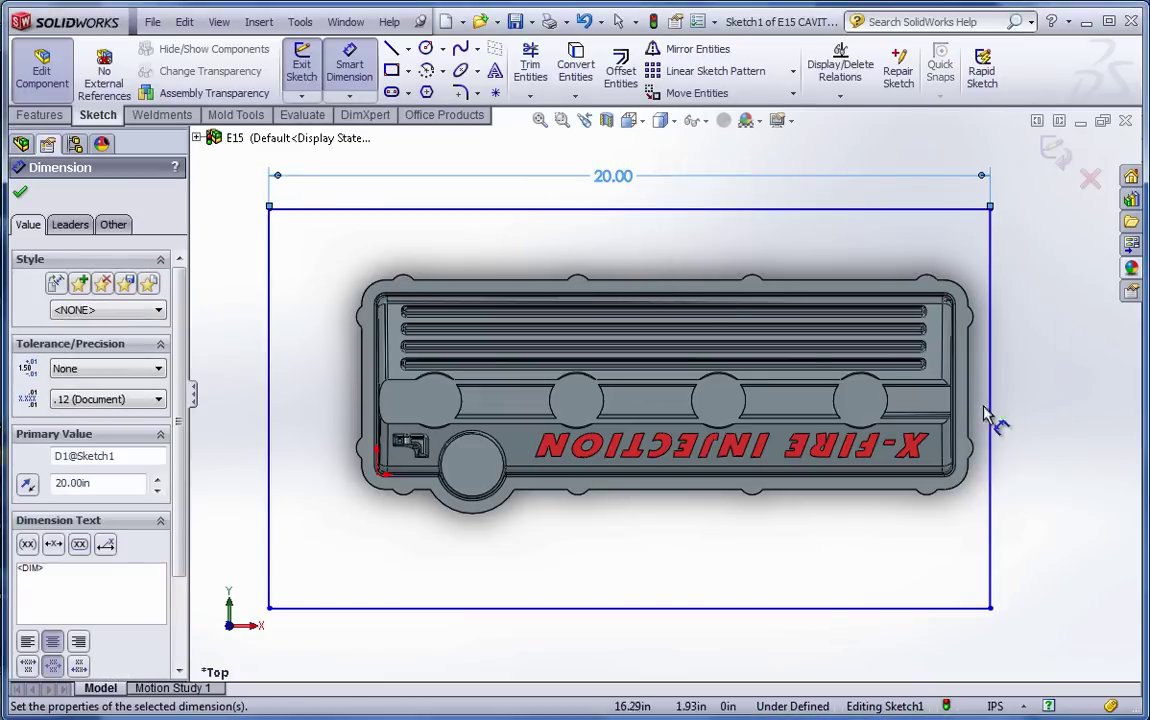
left_click(990, 416)
left_click(1047, 416)
type("10")
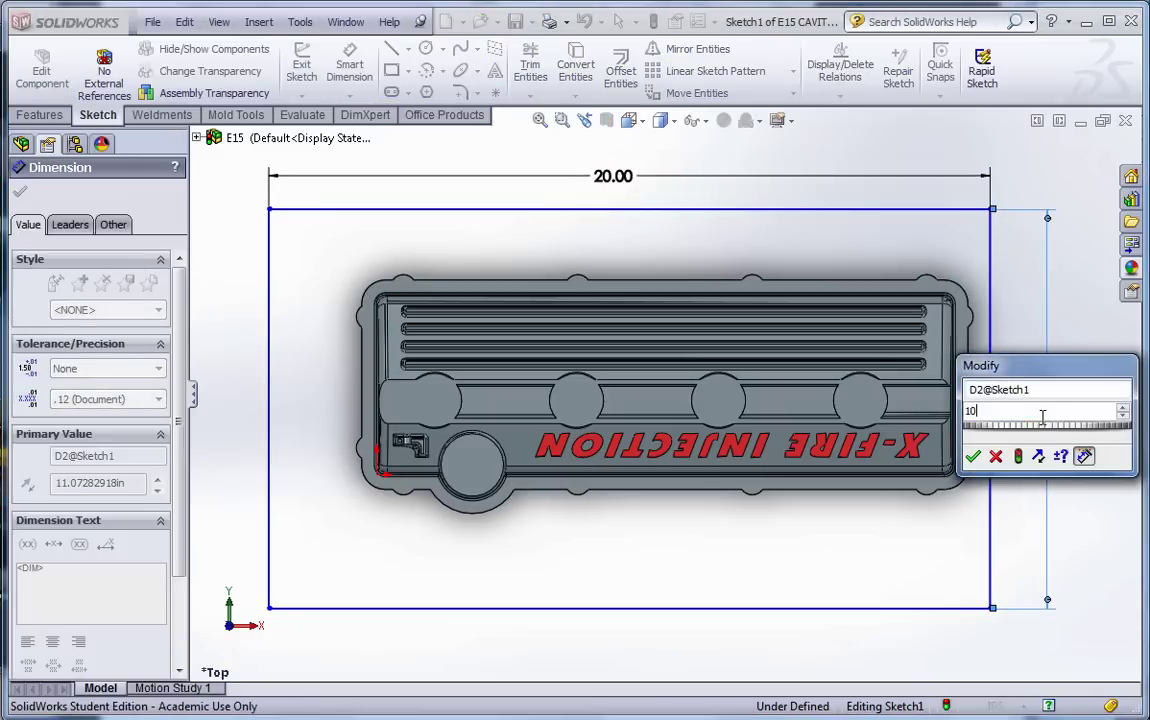
key("Return")
Offset the rectangle 2.00 horizontally and 2.50 vertically from the part's origin corner
left_click(377, 476)
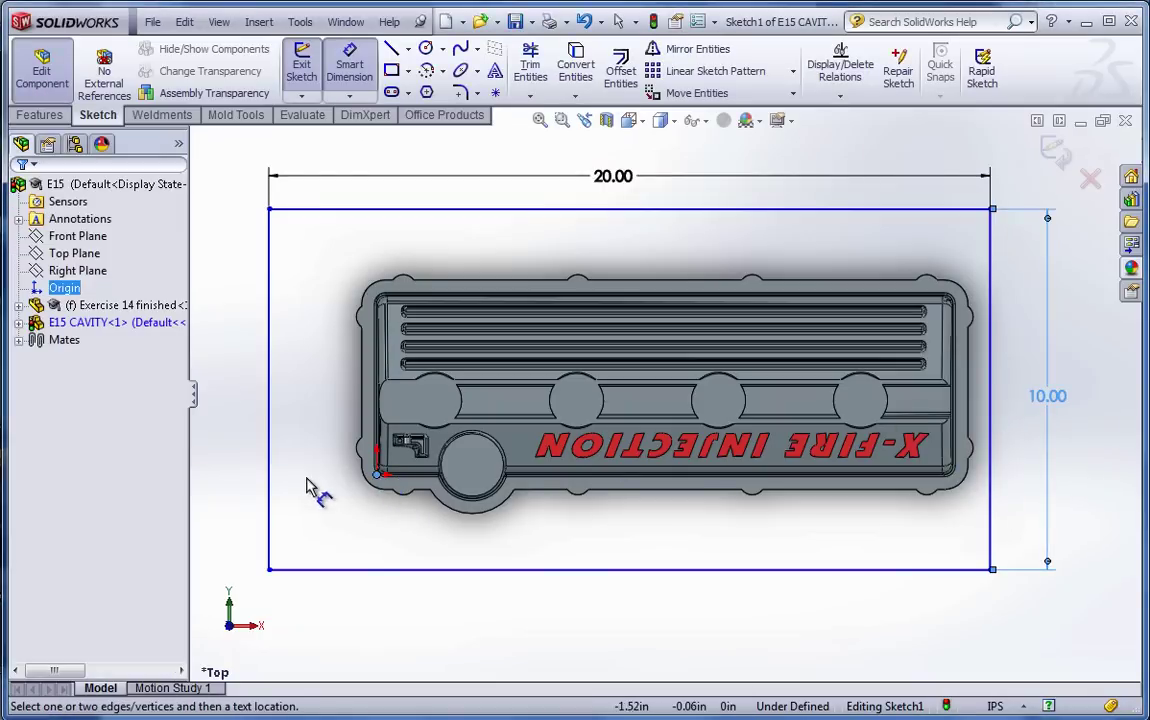
left_click(270, 492)
left_click(312, 620)
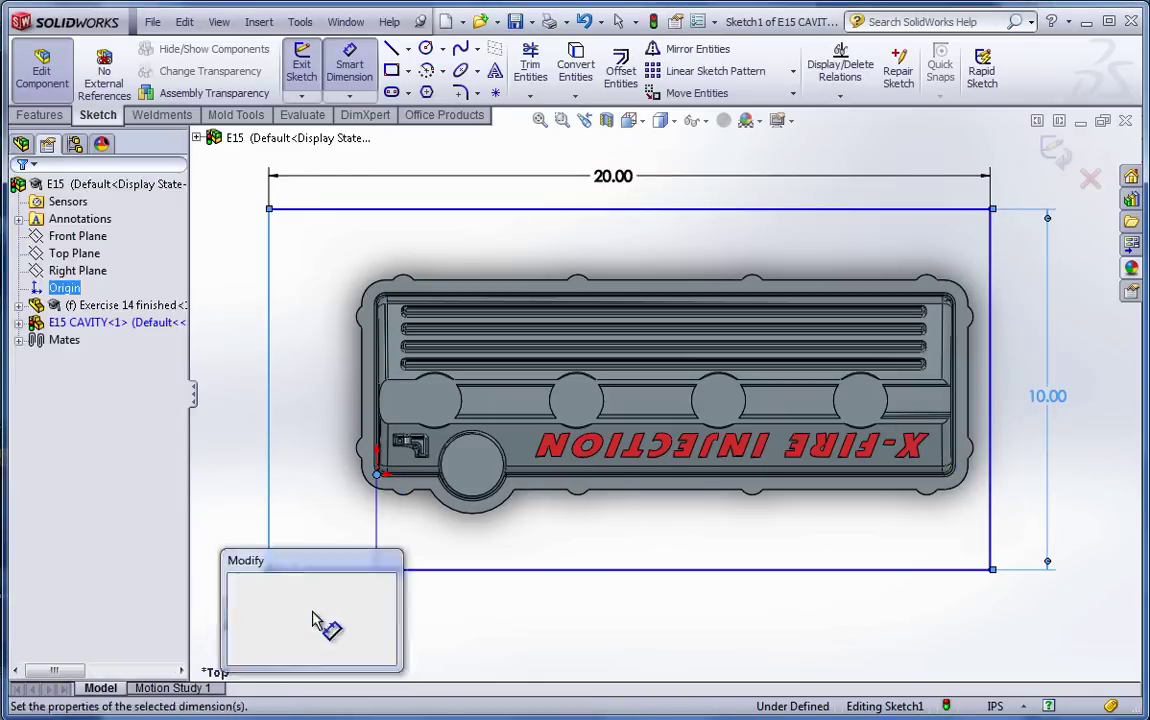
type("2")
key("Return")
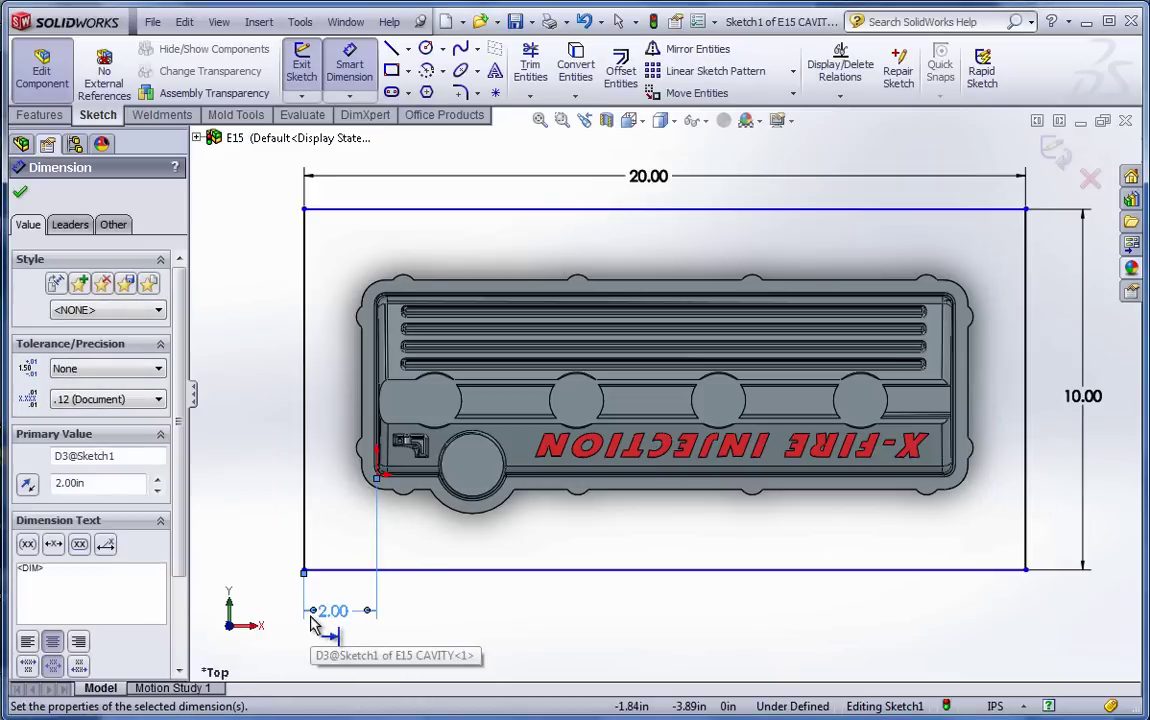
left_click(377, 476)
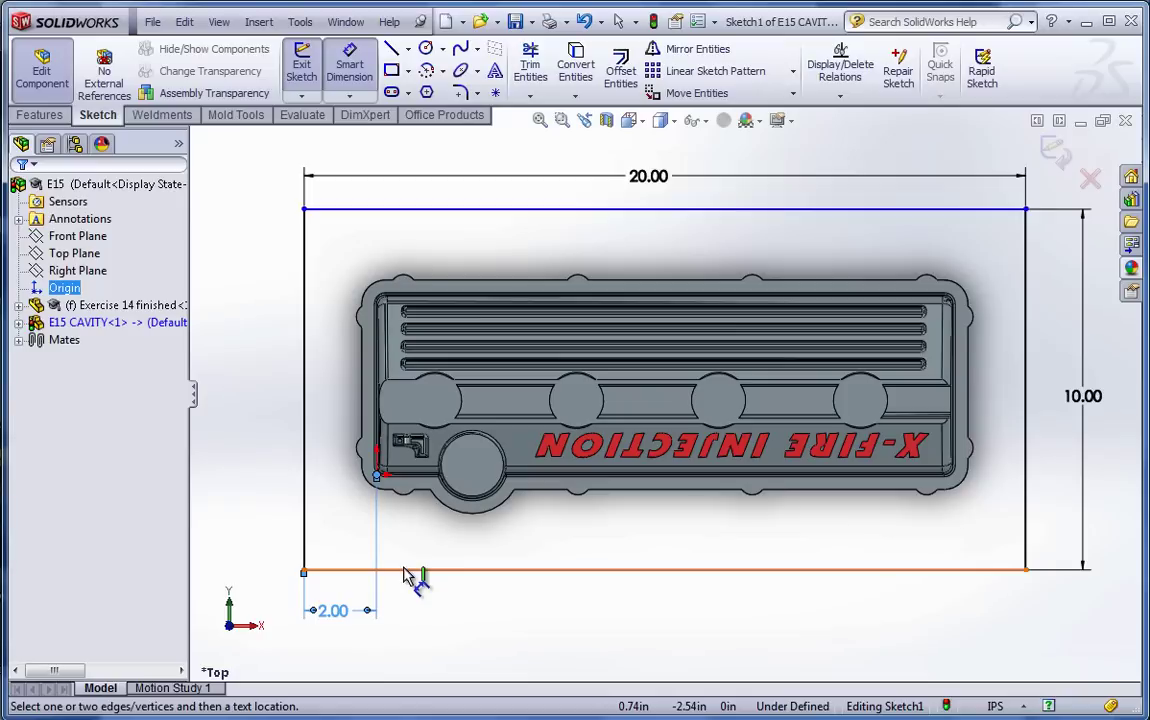
left_click(411, 570)
left_click(258, 545)
type("2.5")
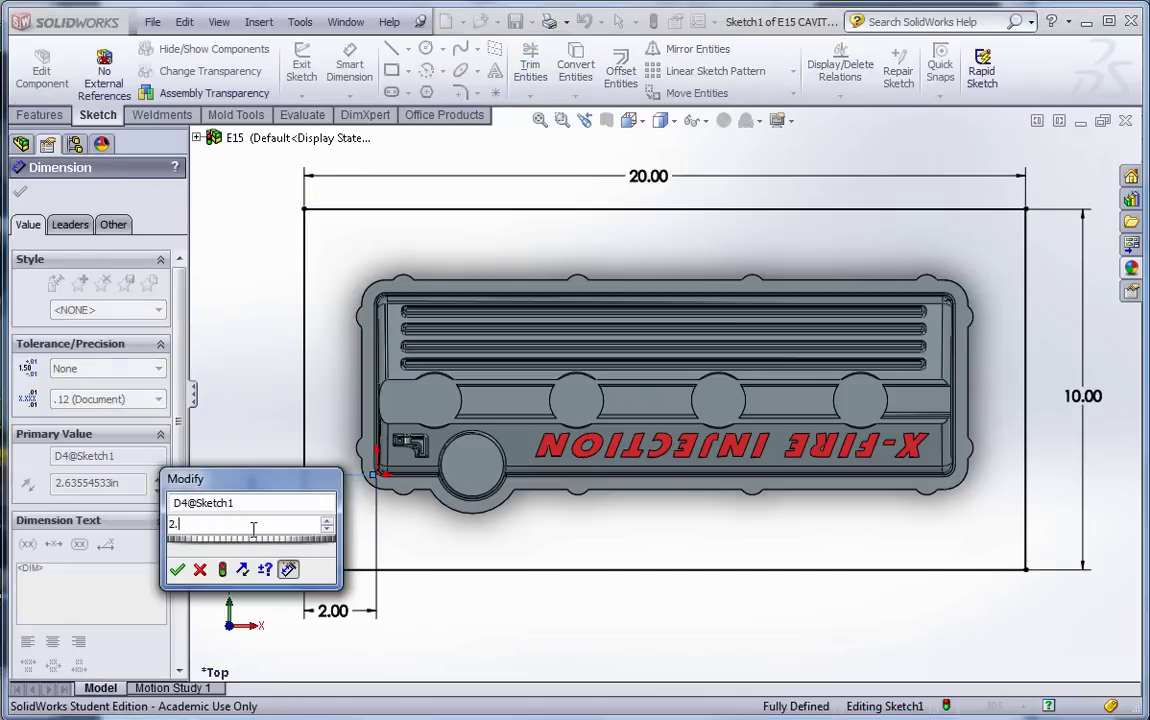
key("Return")
key("Escape")
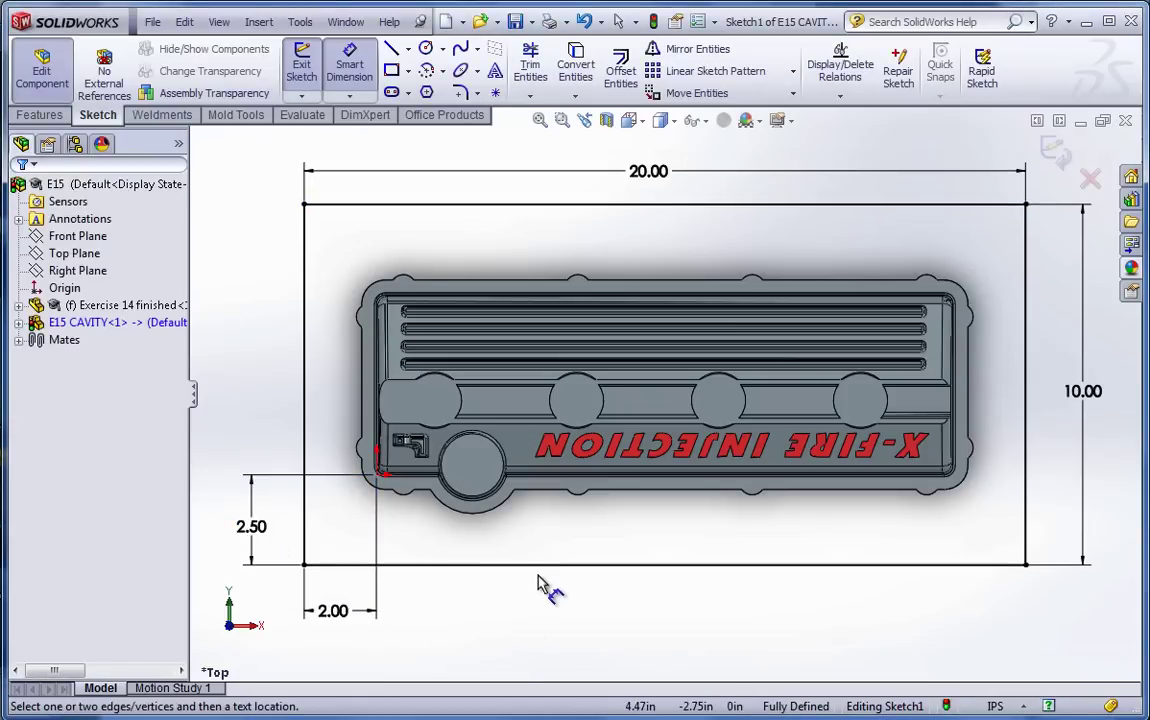
middle_click_drag(539, 586, 530, 500)
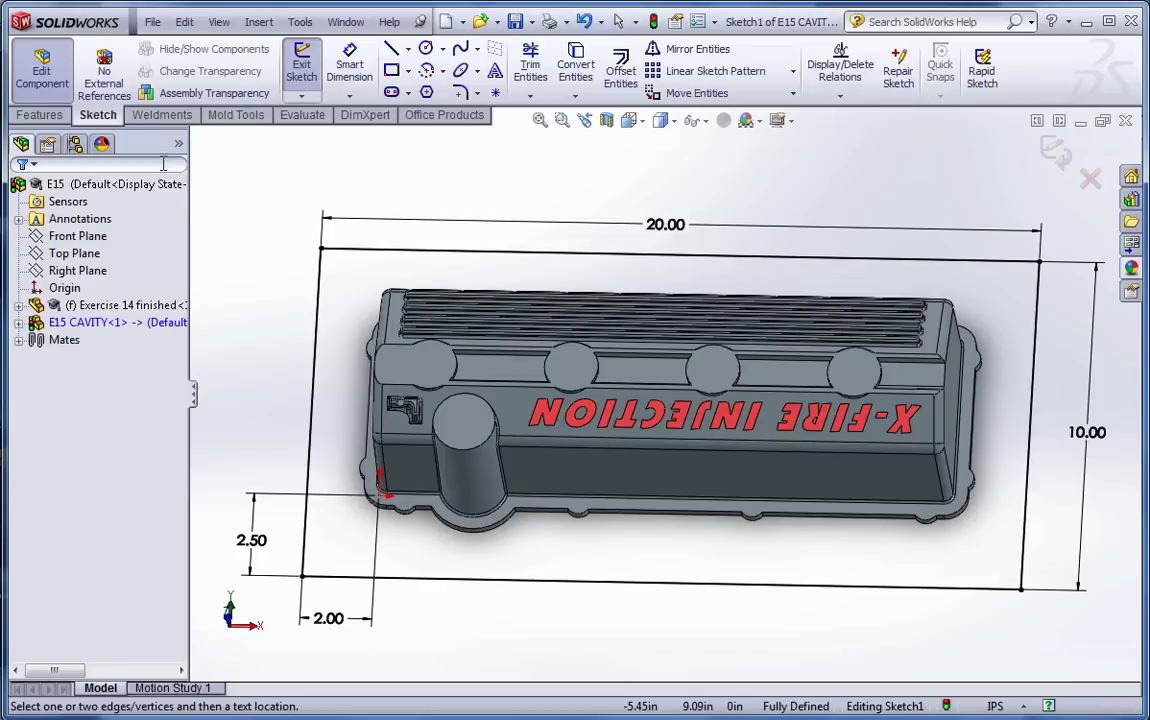
Extrude the rectangle sketch into a solid block enclosing the valve cover
left_click(40, 115)
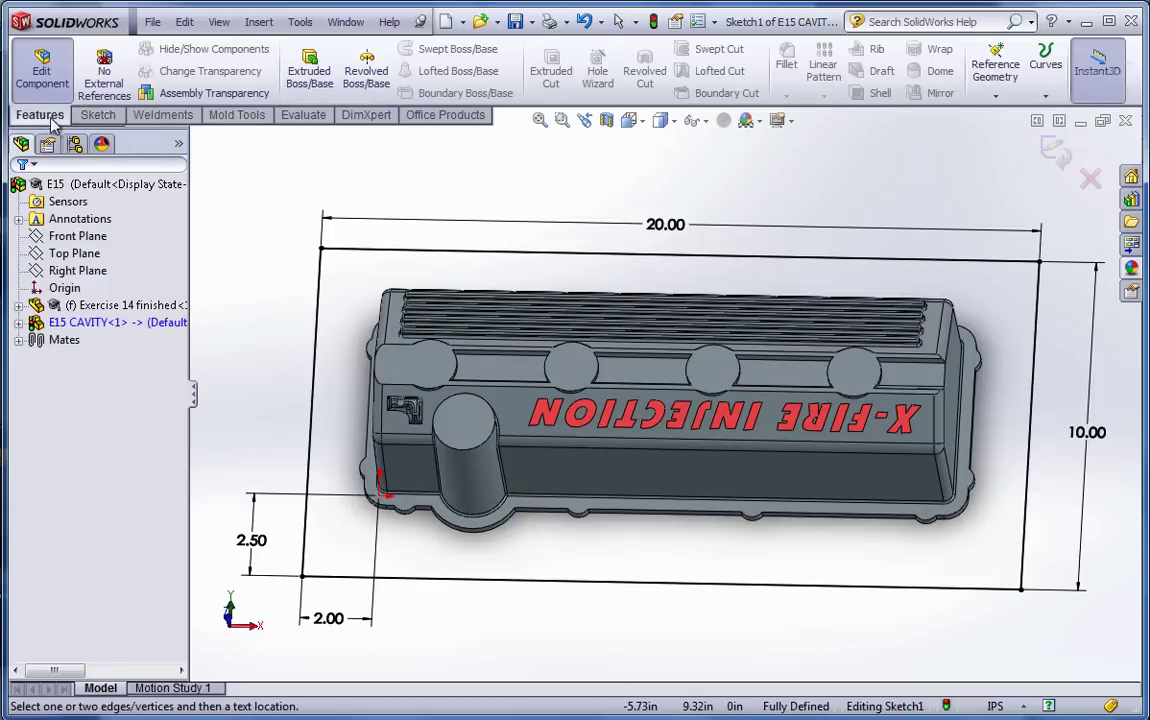
left_click(310, 76)
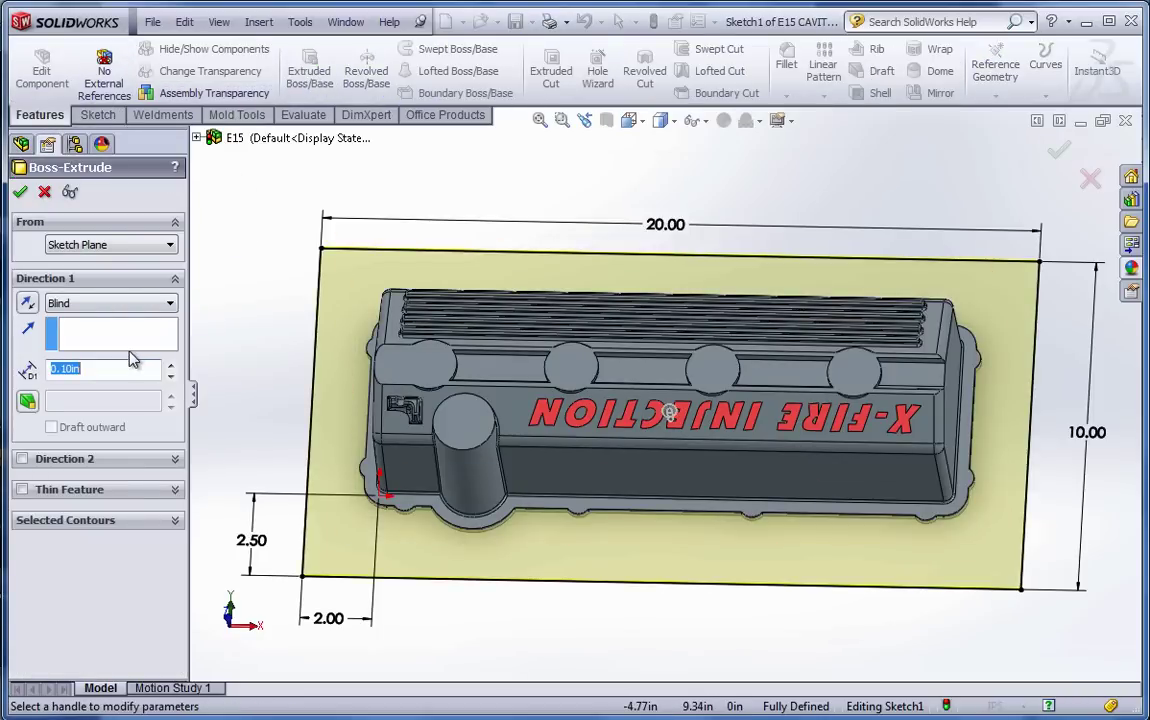
type("6")
key("Return")
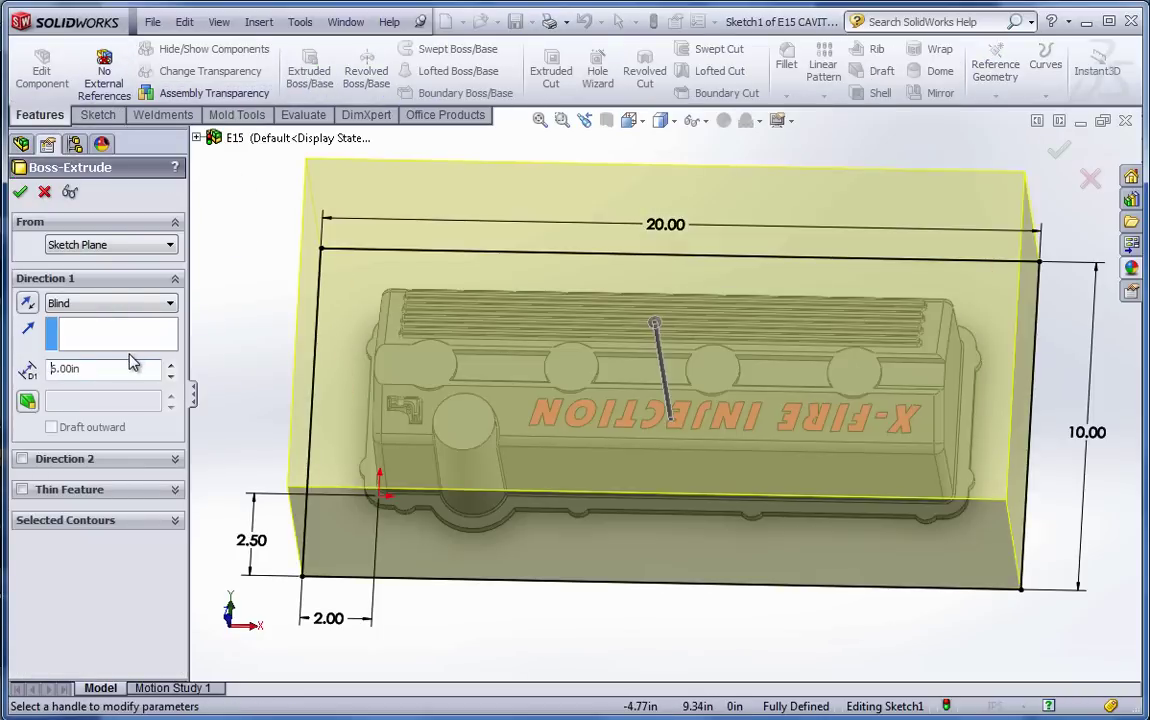
left_click(20, 193)
middle_click_drag(526, 513, 760, 570)
left_click(497, 308)
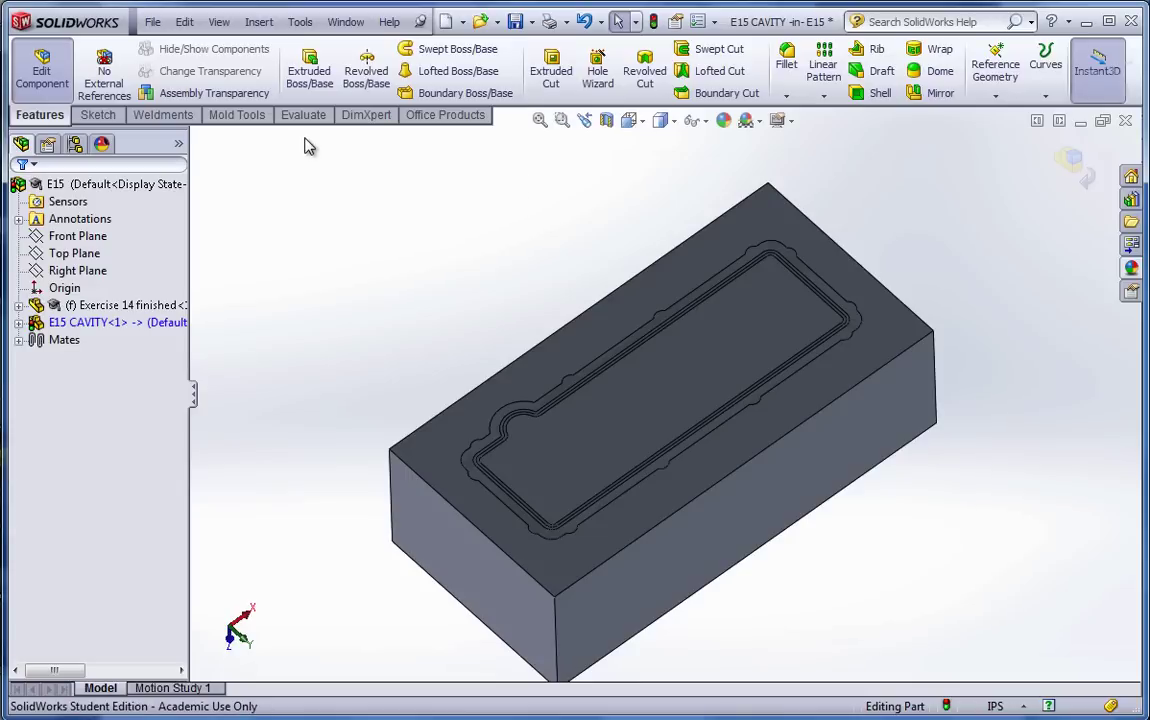
Start a Cavity feature using Exercise 14 finished as design component, scaled about Component Origins at 0.00%
left_click(238, 116)
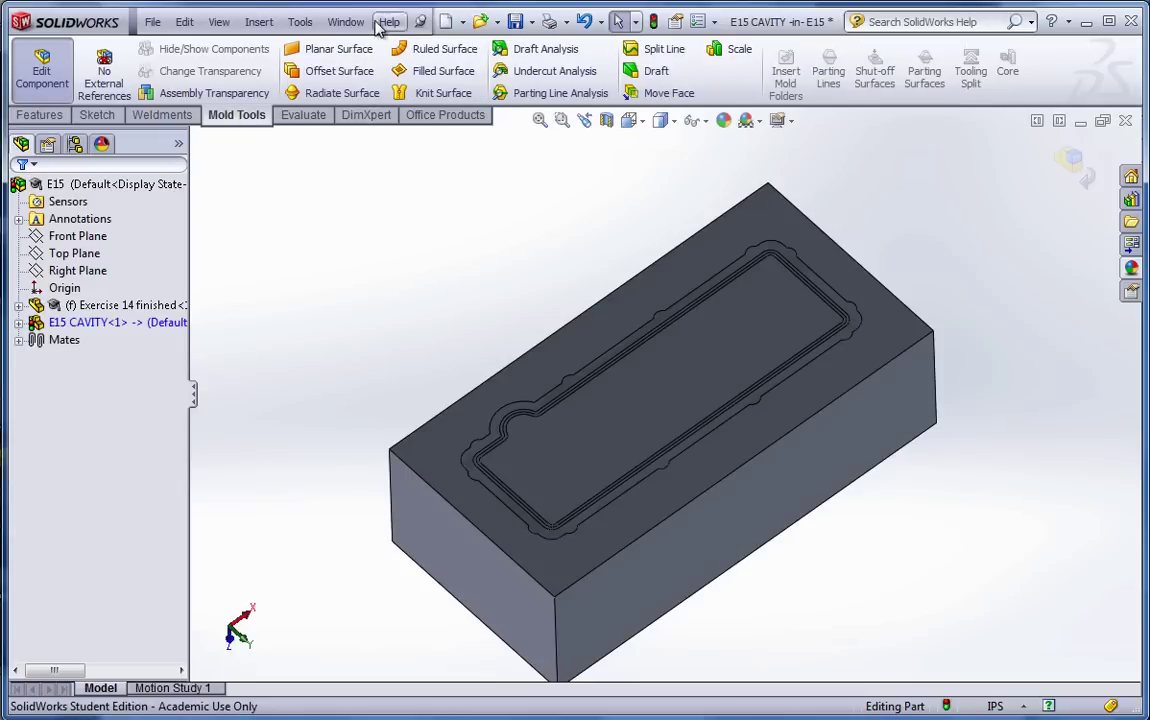
left_click(300, 22)
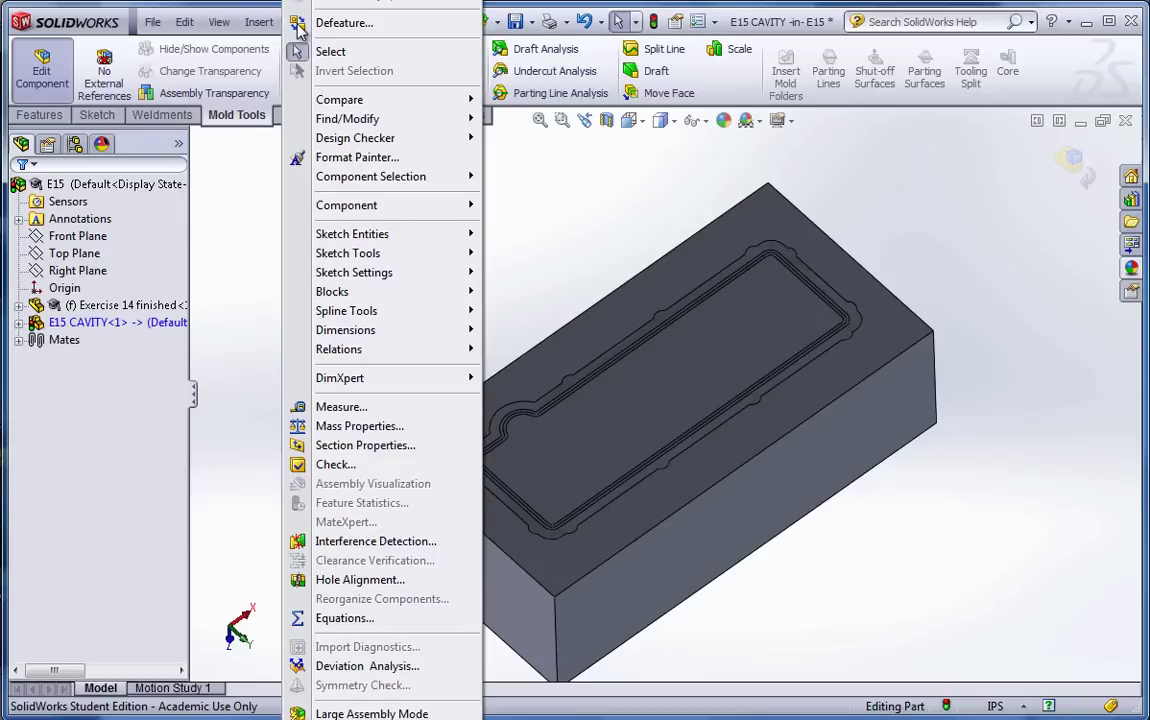
mouse_move(259, 24)
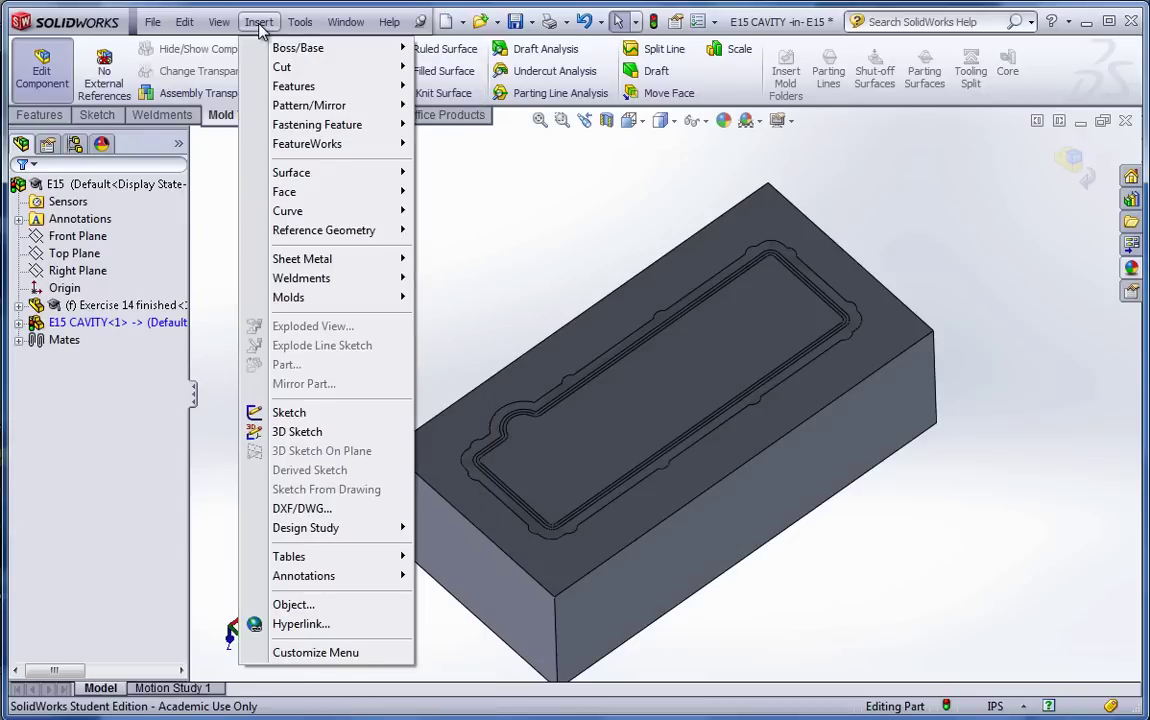
mouse_move(341, 303)
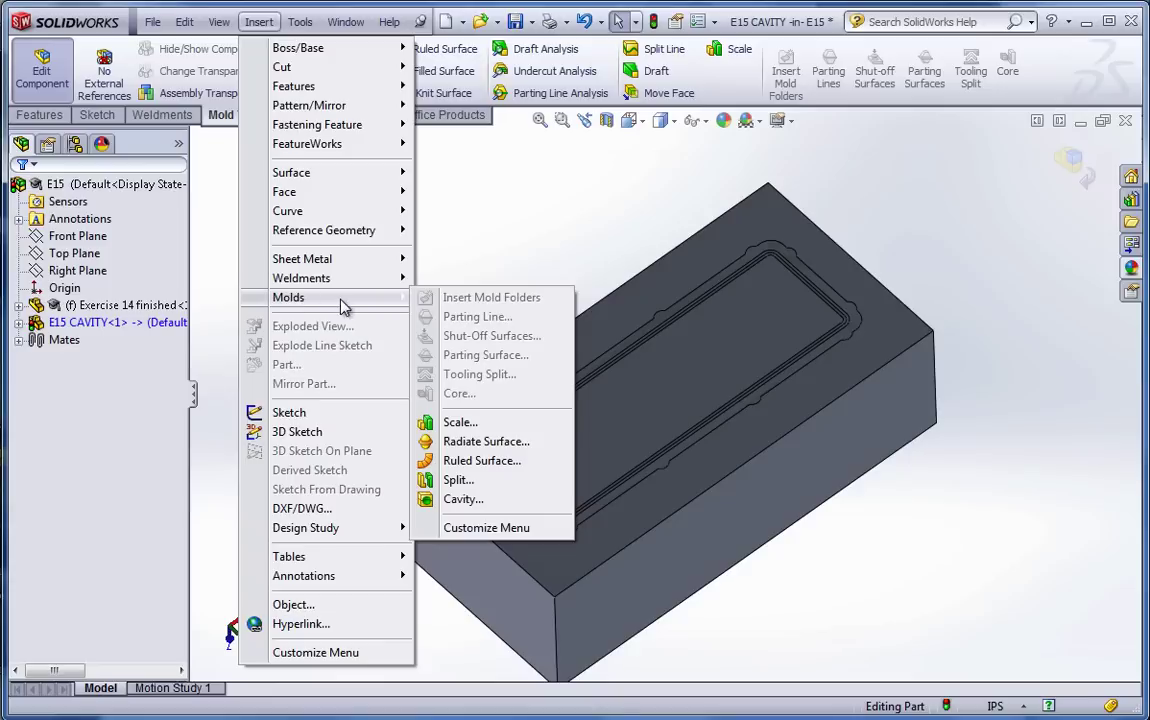
left_click(450, 500)
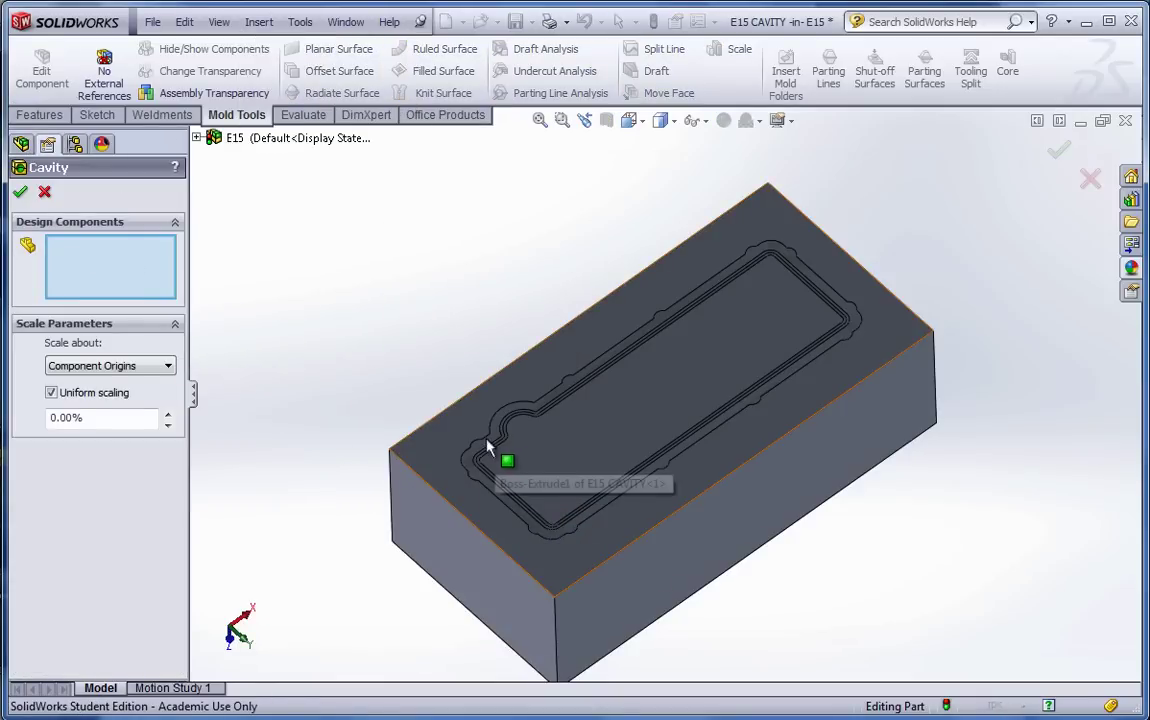
left_click(198, 139)
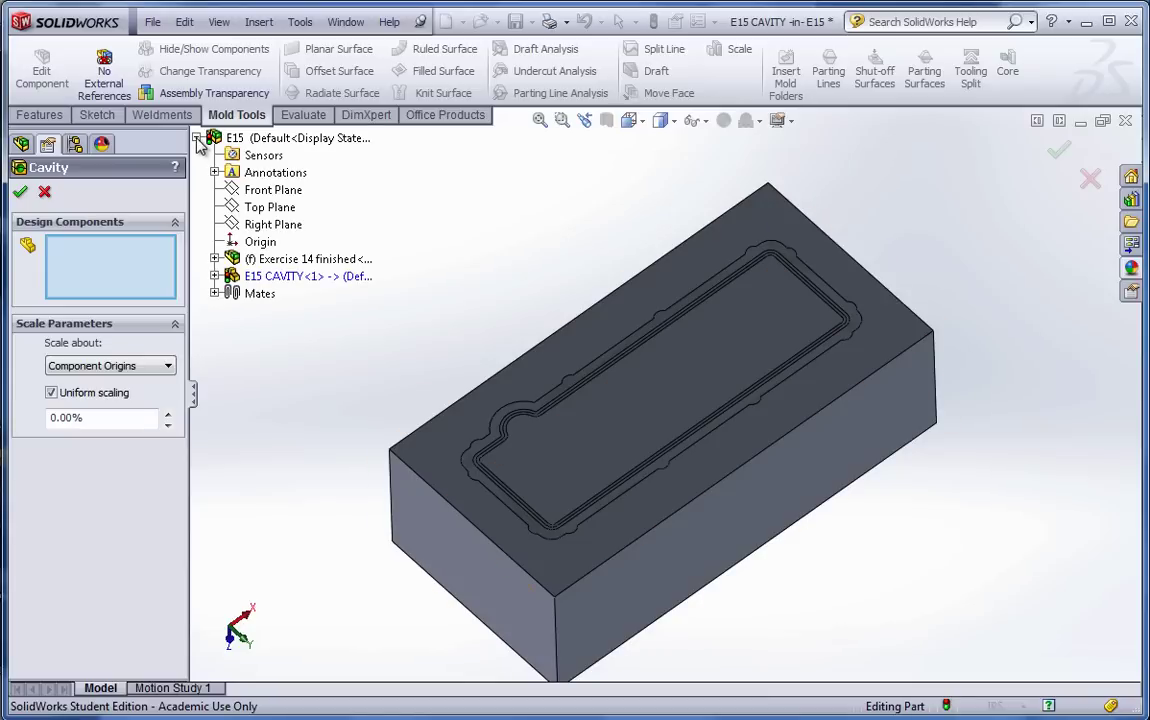
left_click(252, 262)
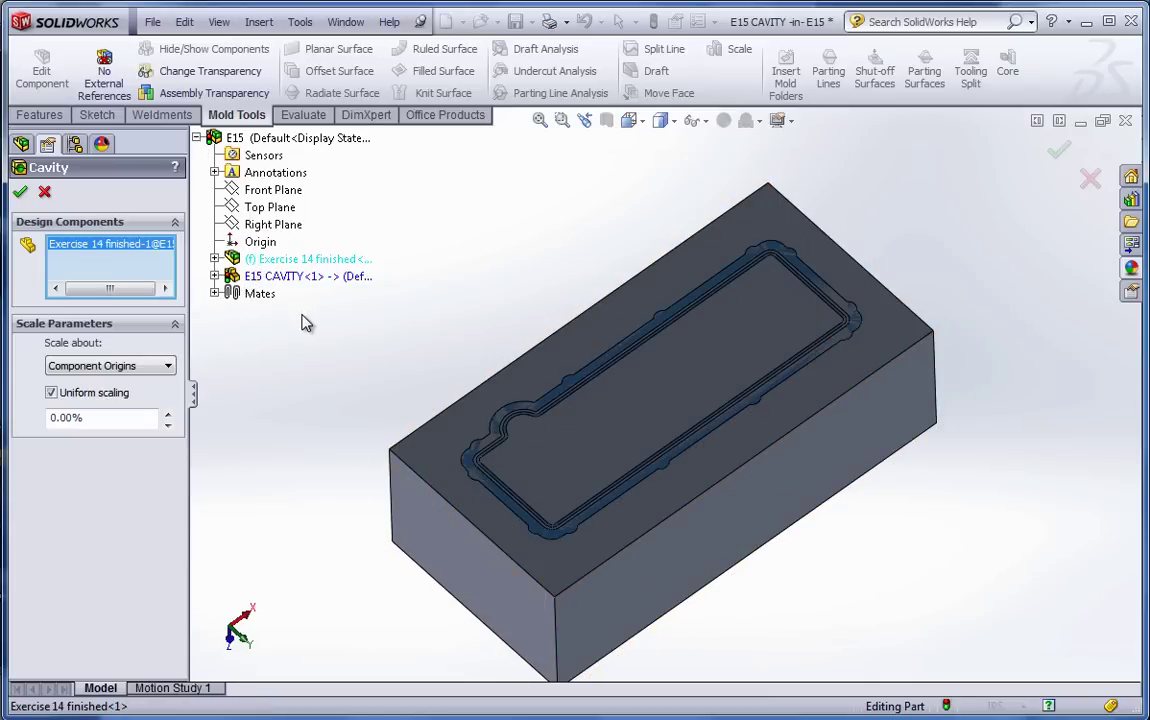
left_click(168, 367)
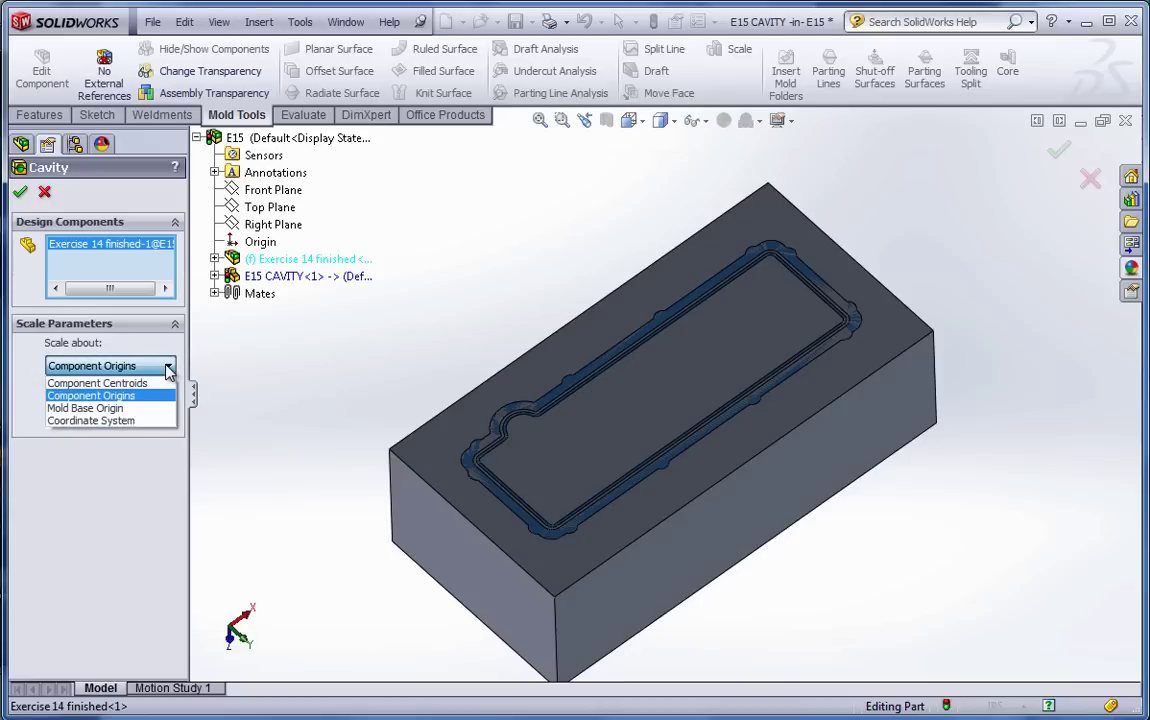
left_click(168, 368)
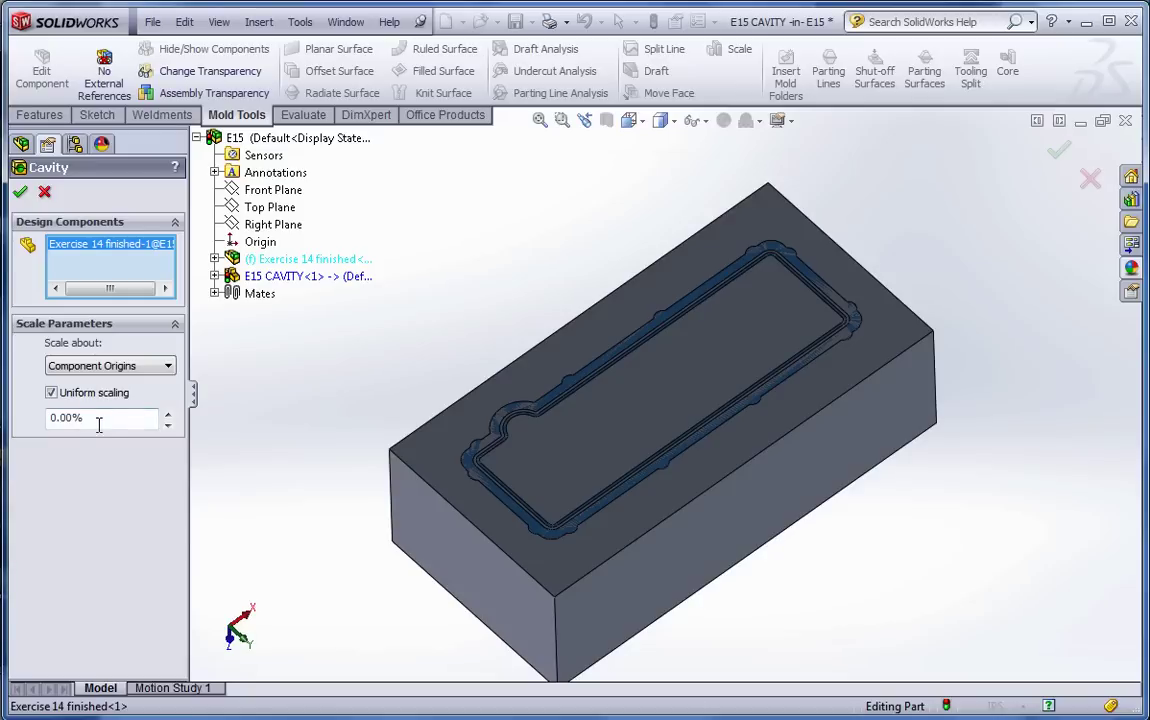
Apply the cavity, keeping only Body 1 as the selected body
left_click(20, 193)
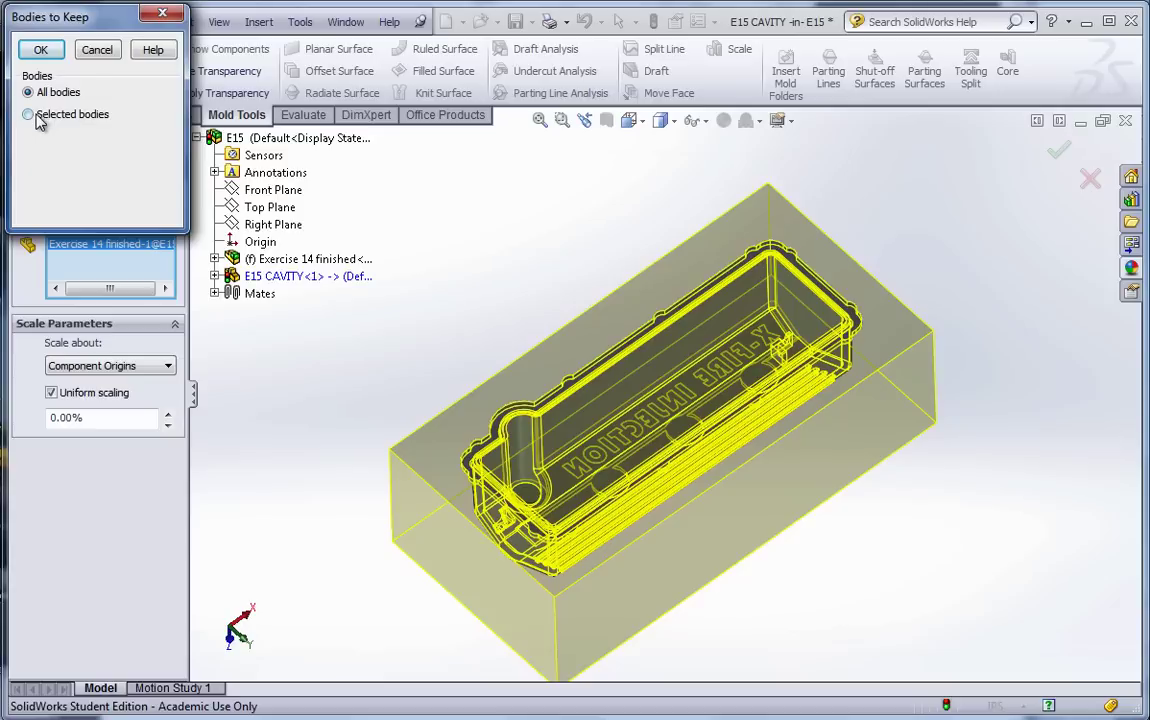
left_click(30, 115)
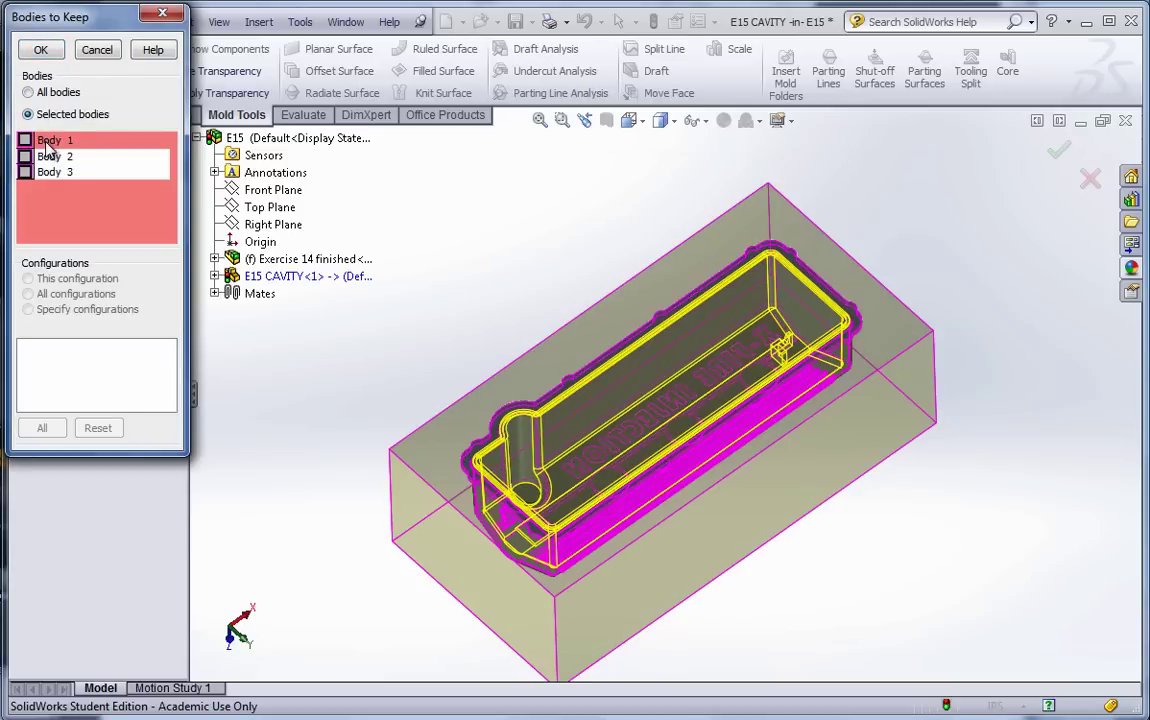
left_click(25, 140)
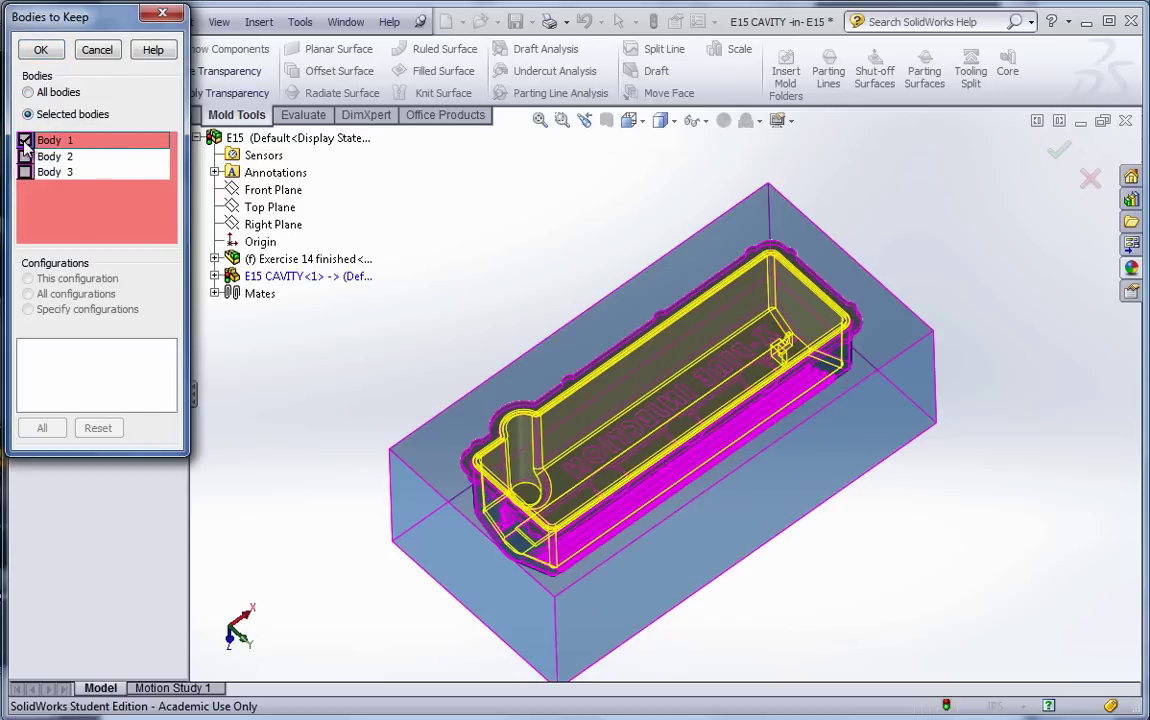
left_click(42, 52)
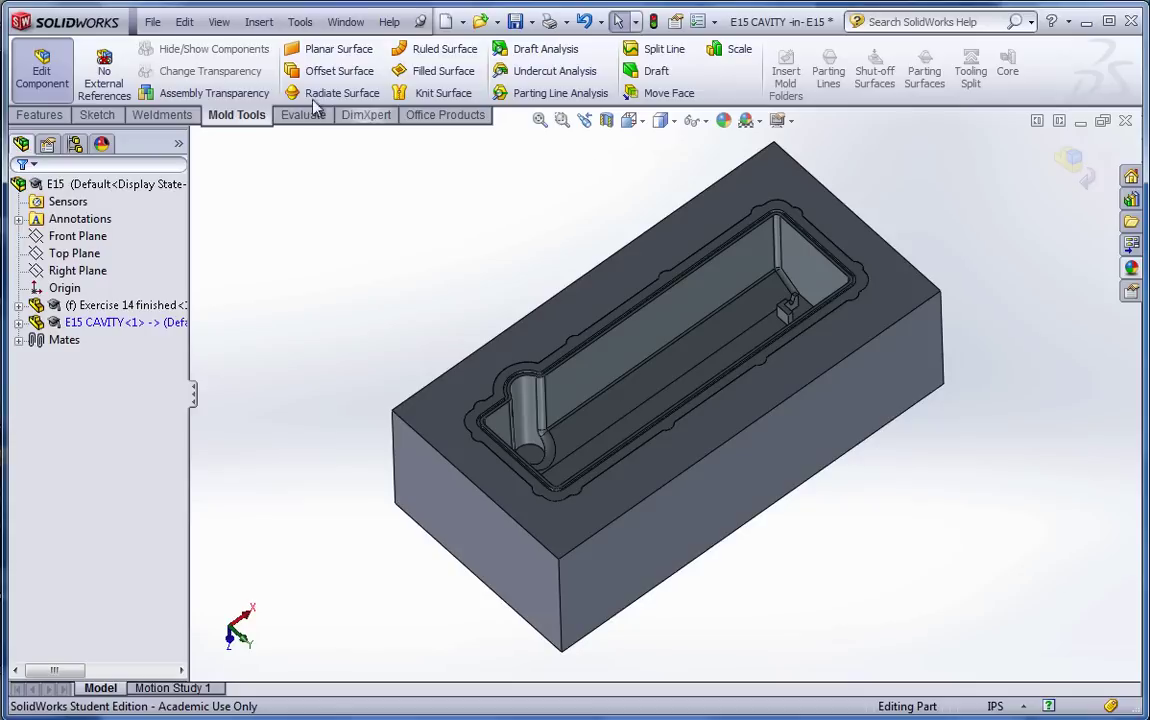
Exit Edit Component, test-lift Exercise 14 finished in an exploded view, then cancel the explode
left_click(45, 116)
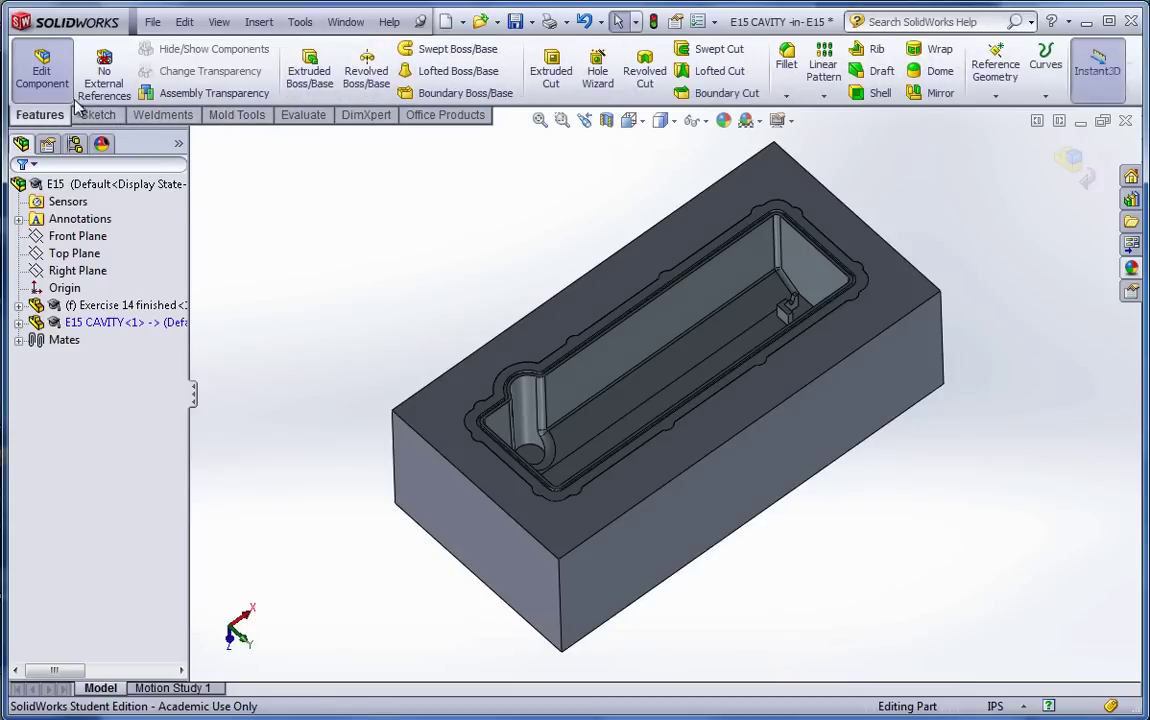
left_click(41, 68)
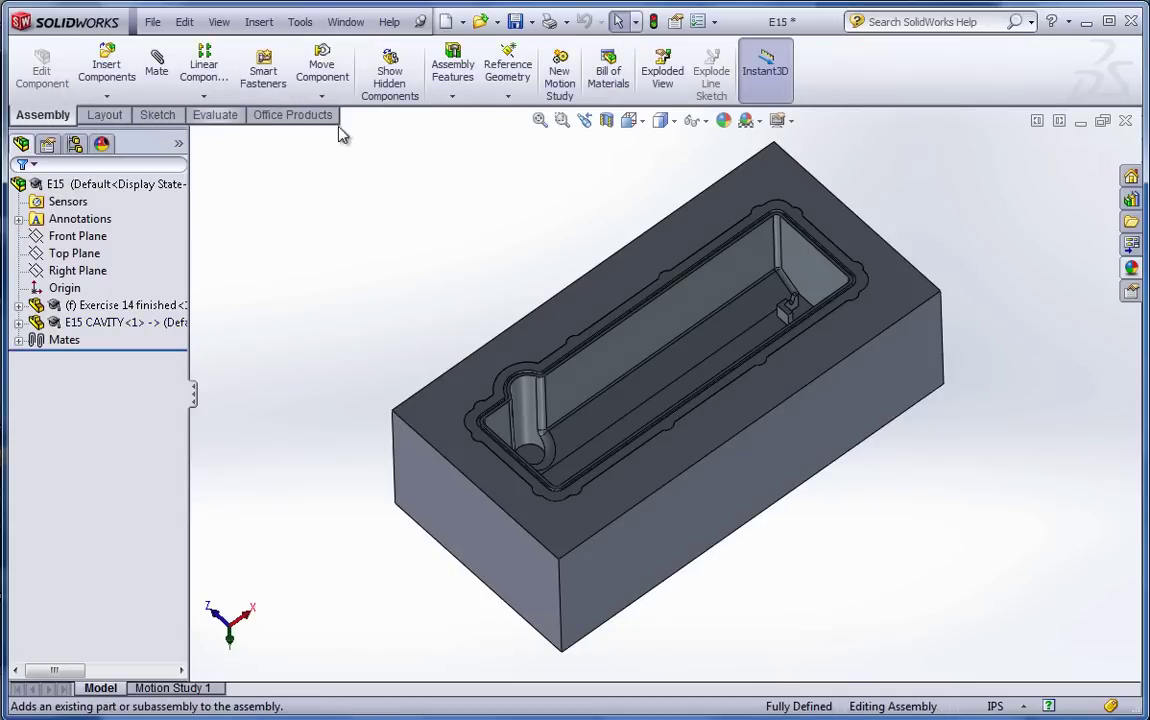
left_click(662, 78)
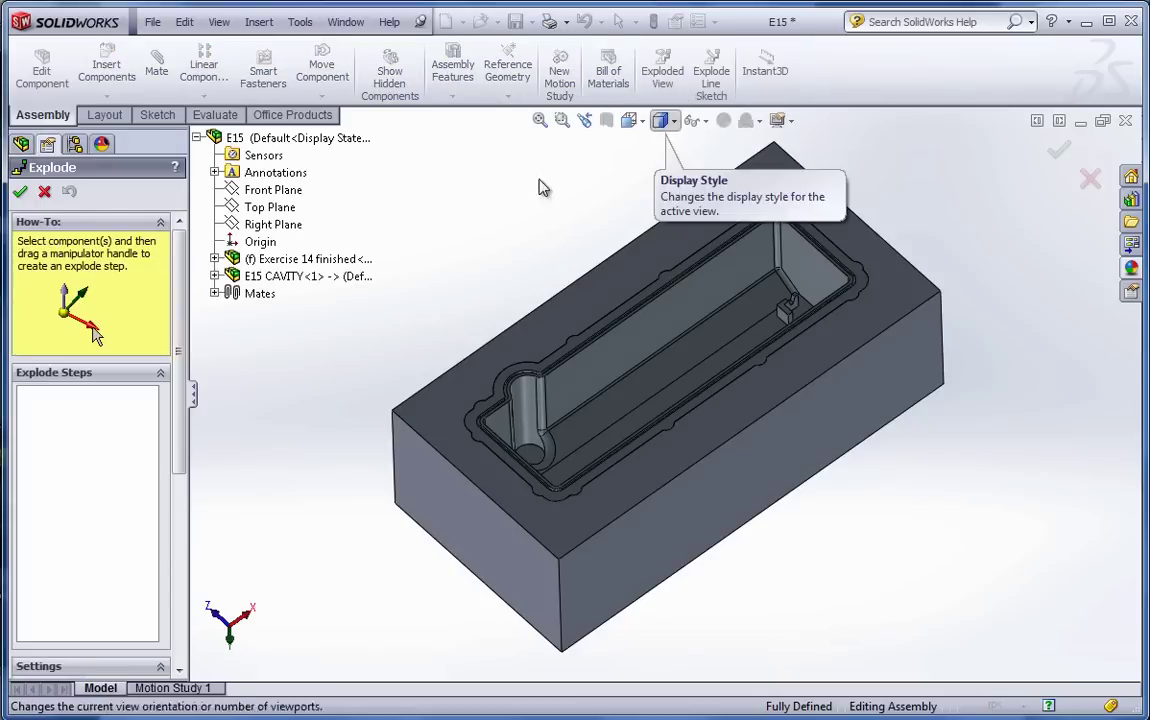
left_click(645, 410)
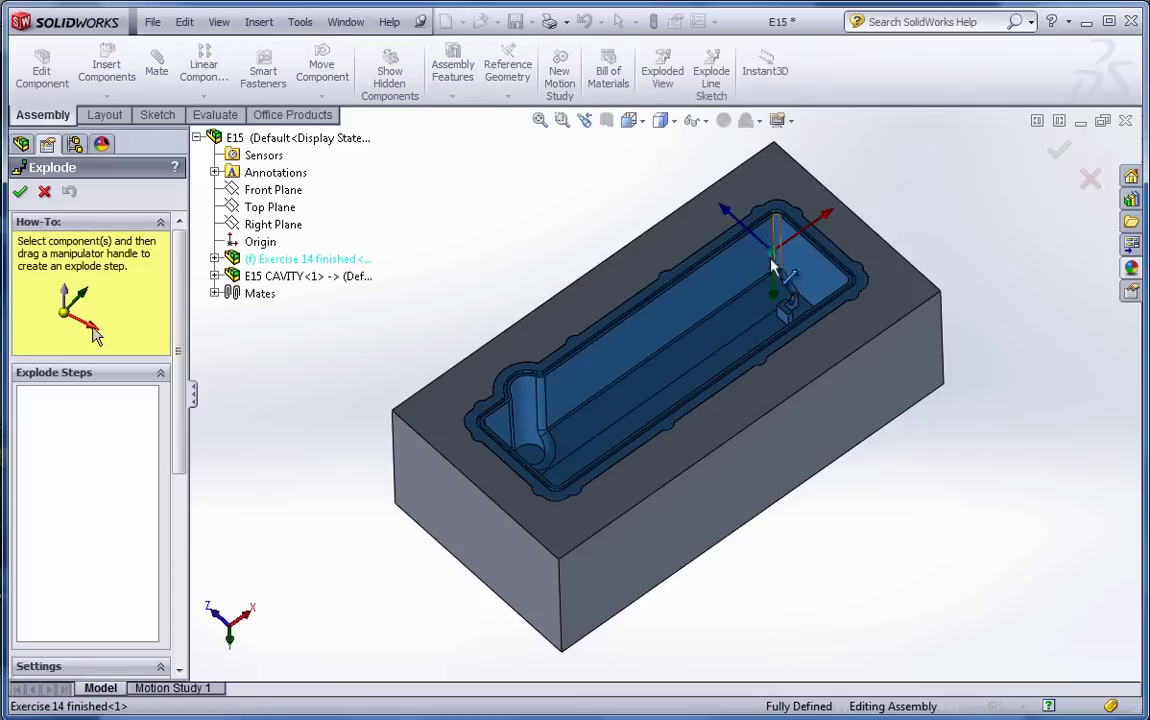
left_click_drag(772, 275, 776, 70)
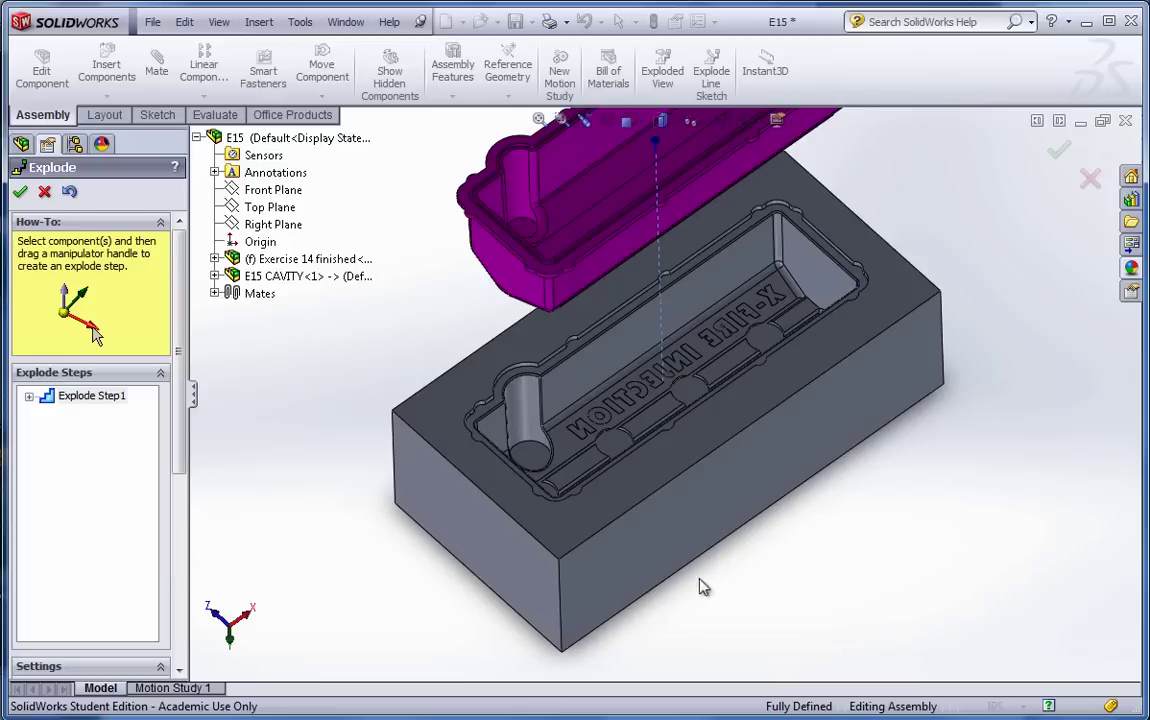
left_click(44, 191)
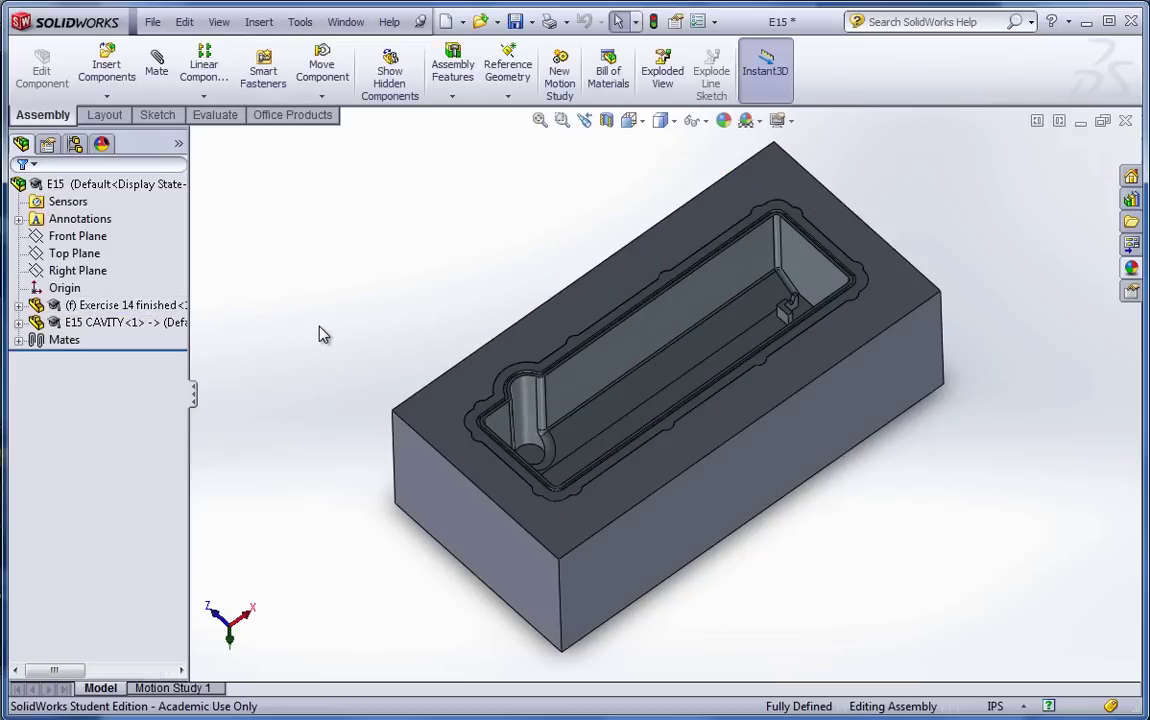
Insert a new part on Top Plane and convert the cavity block's top-face edges into its sketch
left_click(106, 96)
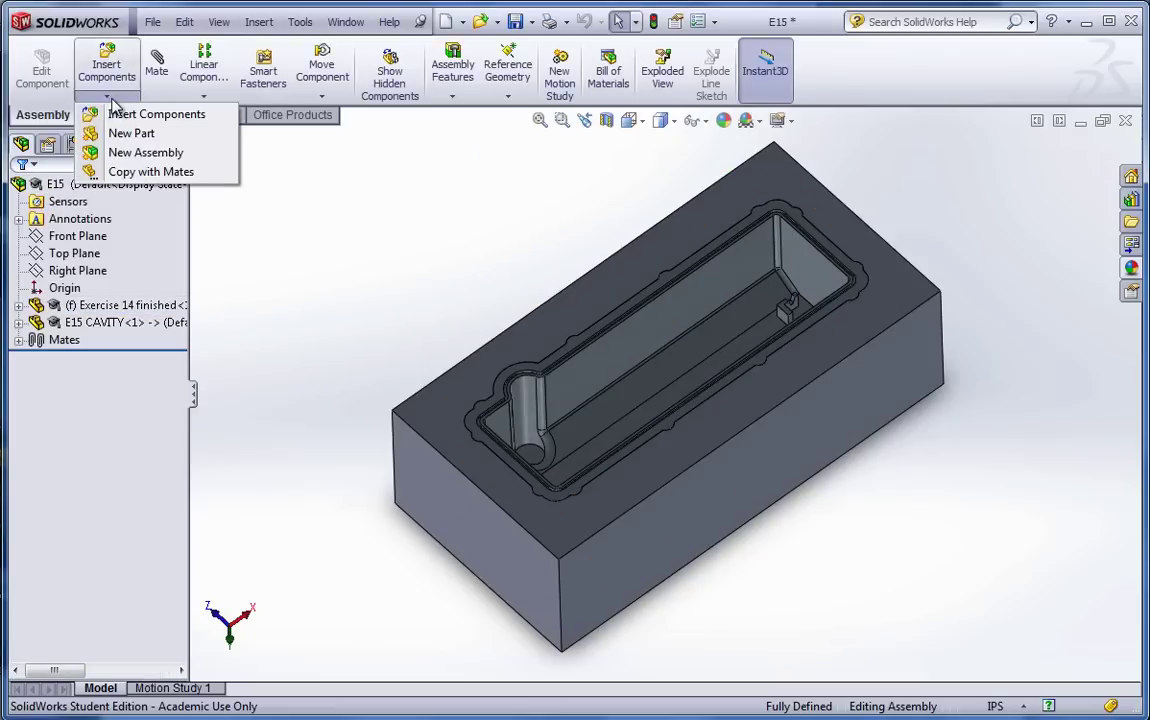
left_click(131, 134)
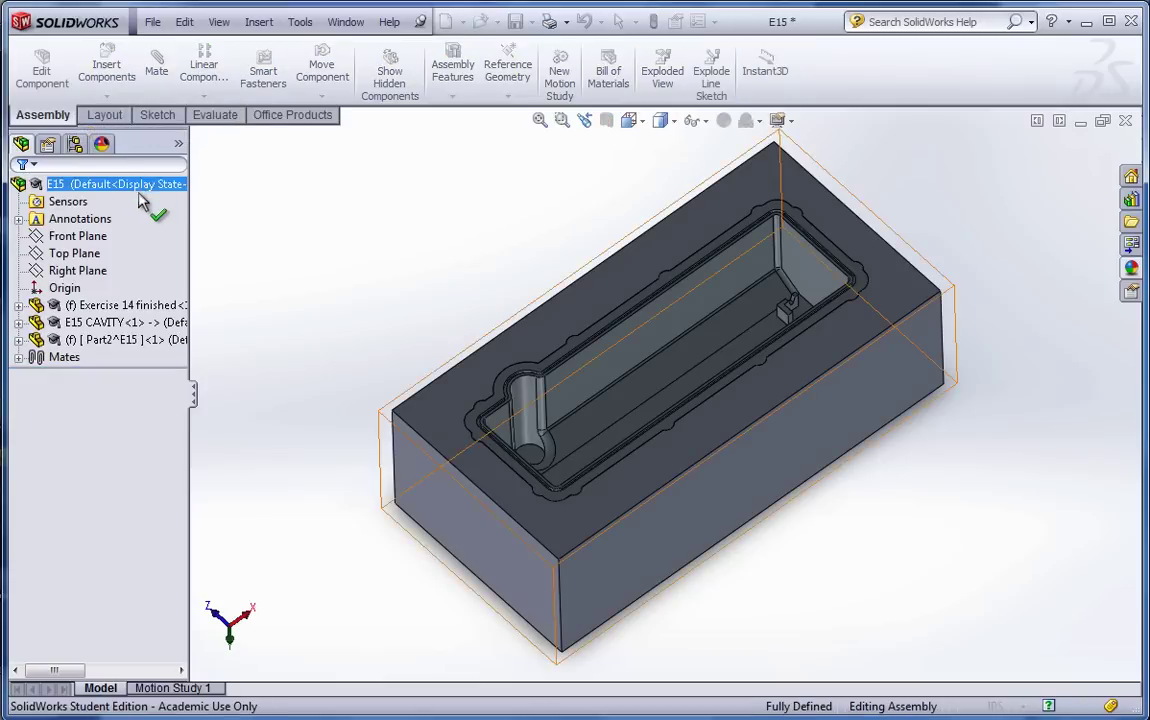
left_click(90, 236)
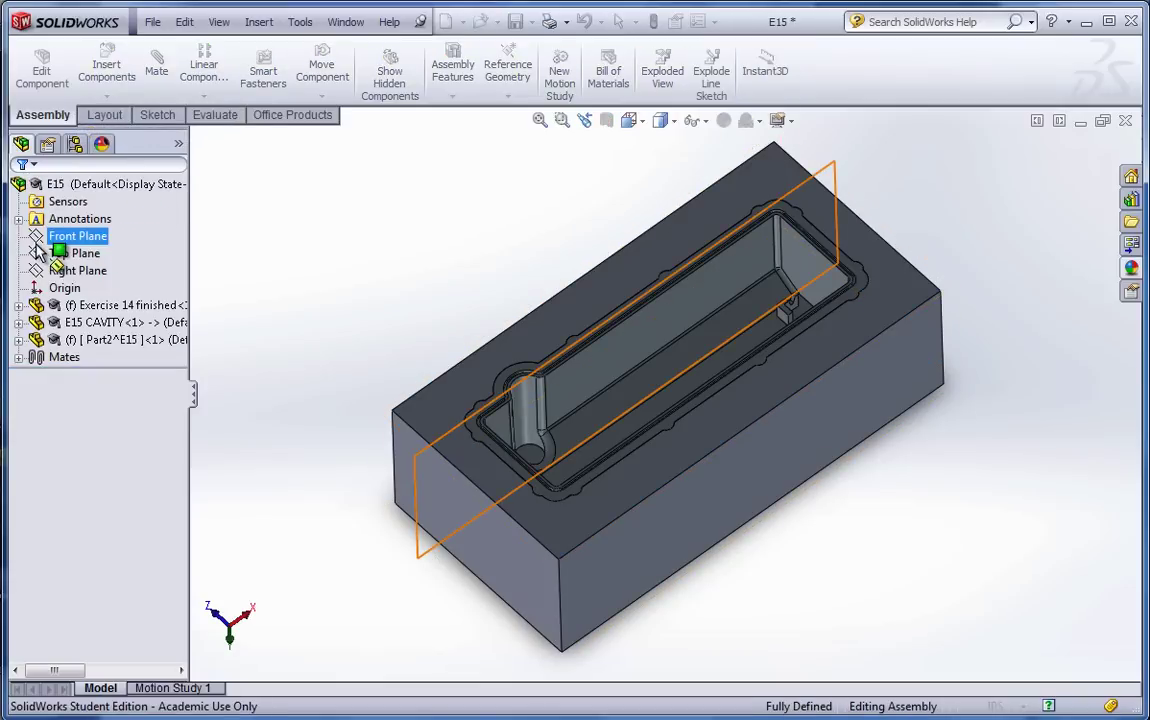
left_click(49, 256)
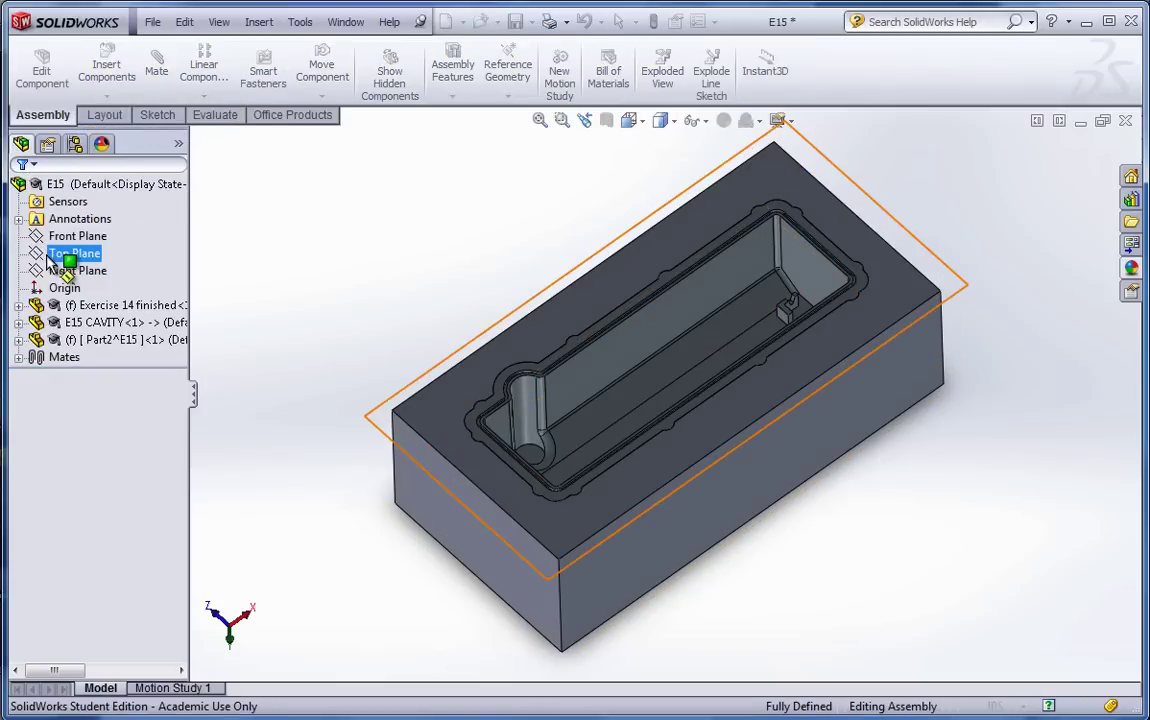
left_click(443, 425)
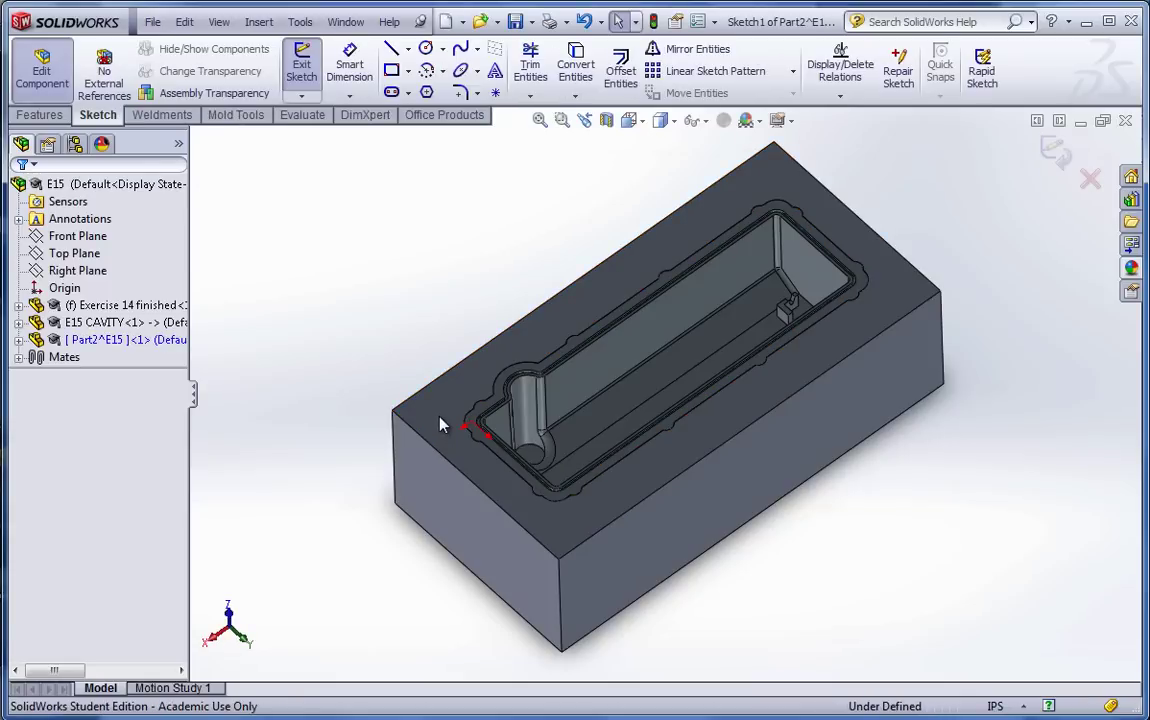
left_click(468, 401)
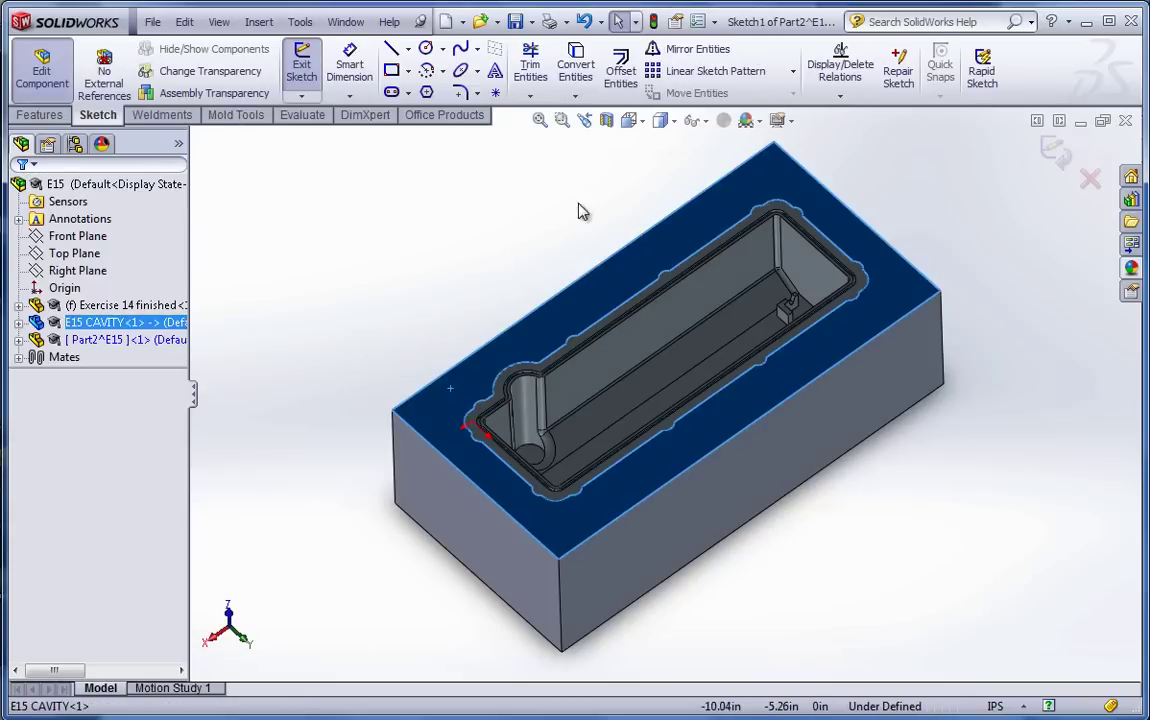
left_click(576, 66)
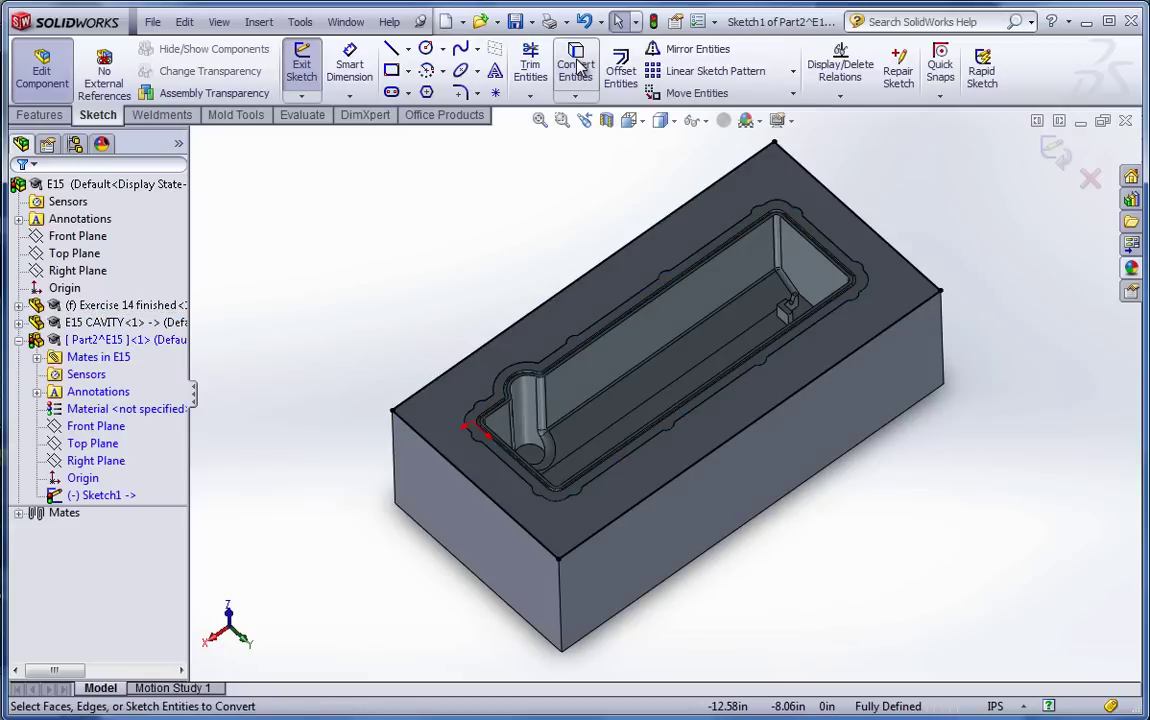
Extrude the sketch 1.00 in, with Direction 2 Up To Vertex at the cavity block's bottom corner
left_click(38, 115)
left_click(309, 62)
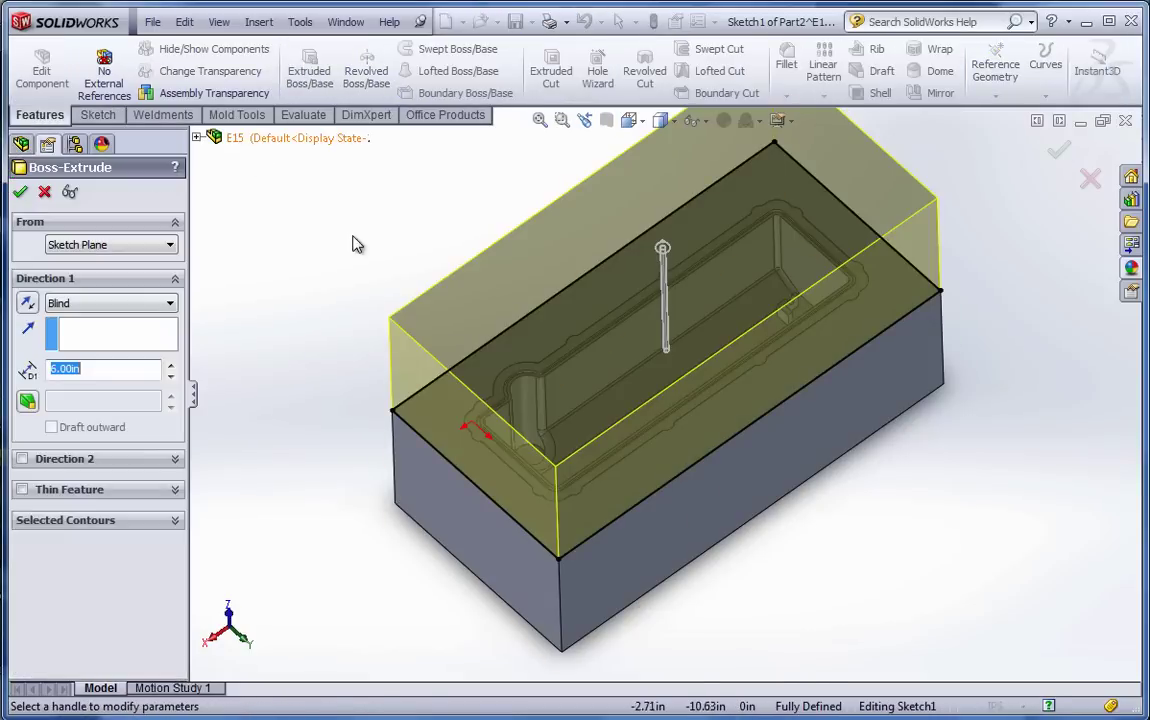
type("1")
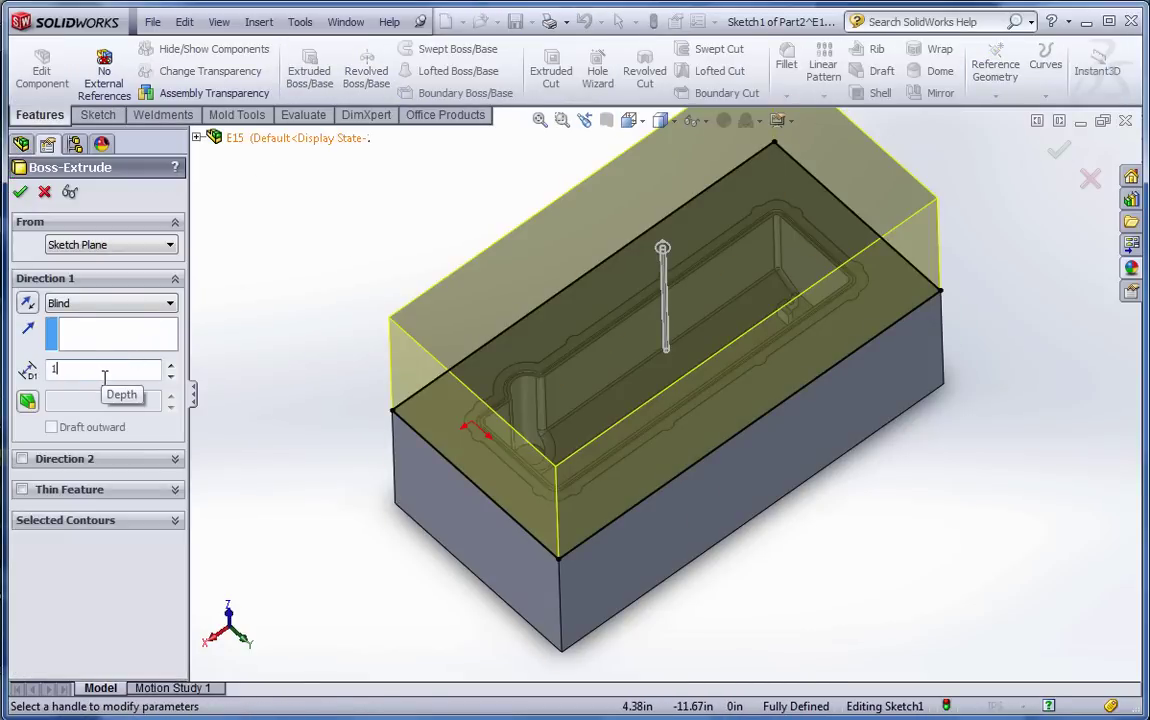
key("Return")
middle_click_drag(432, 397, 410, 305)
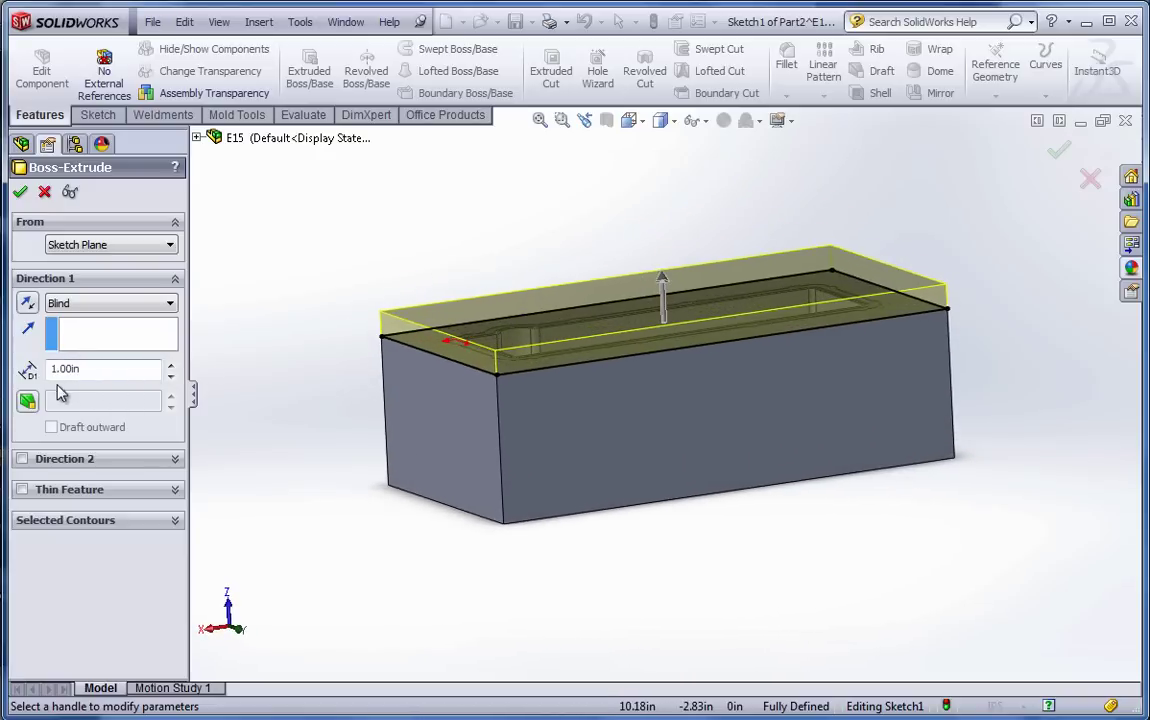
left_click(22, 459)
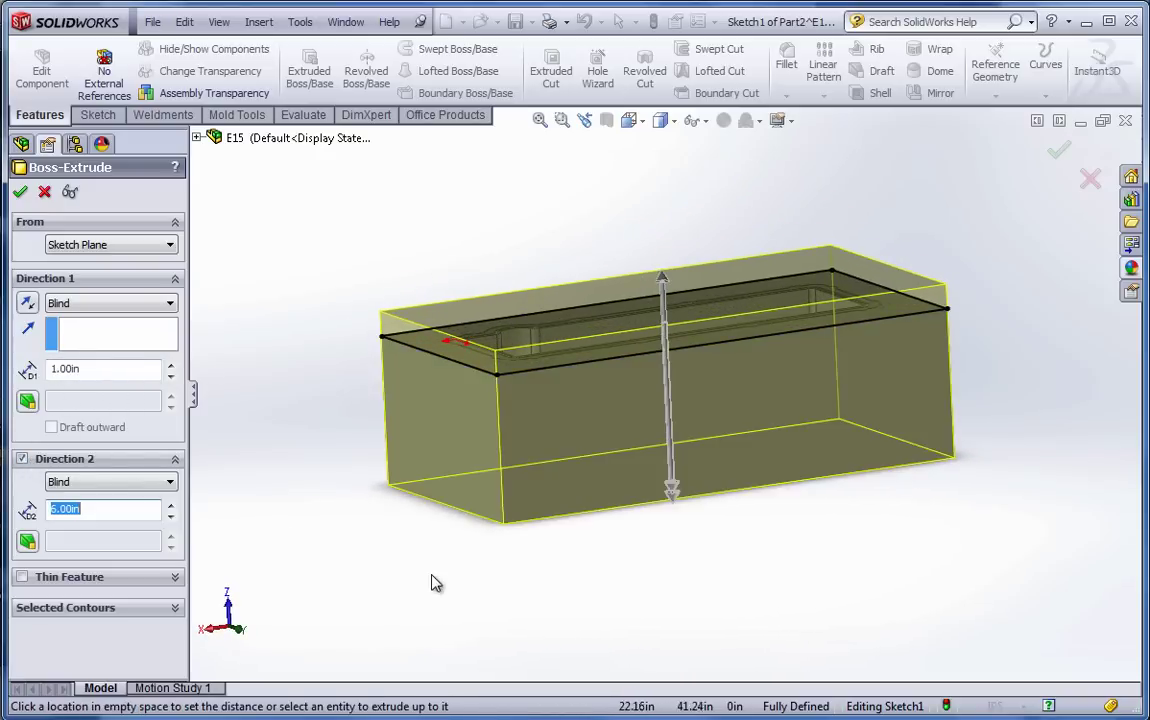
left_click(504, 522)
middle_click_drag(525, 566, 575, 586)
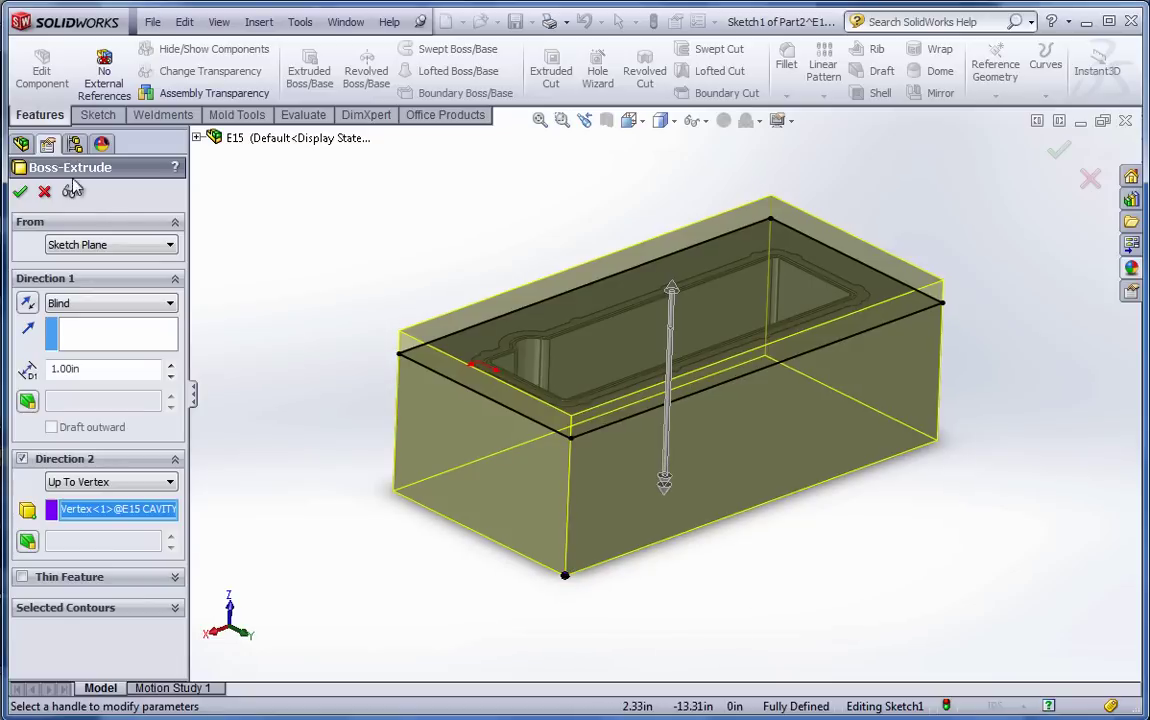
left_click(20, 191)
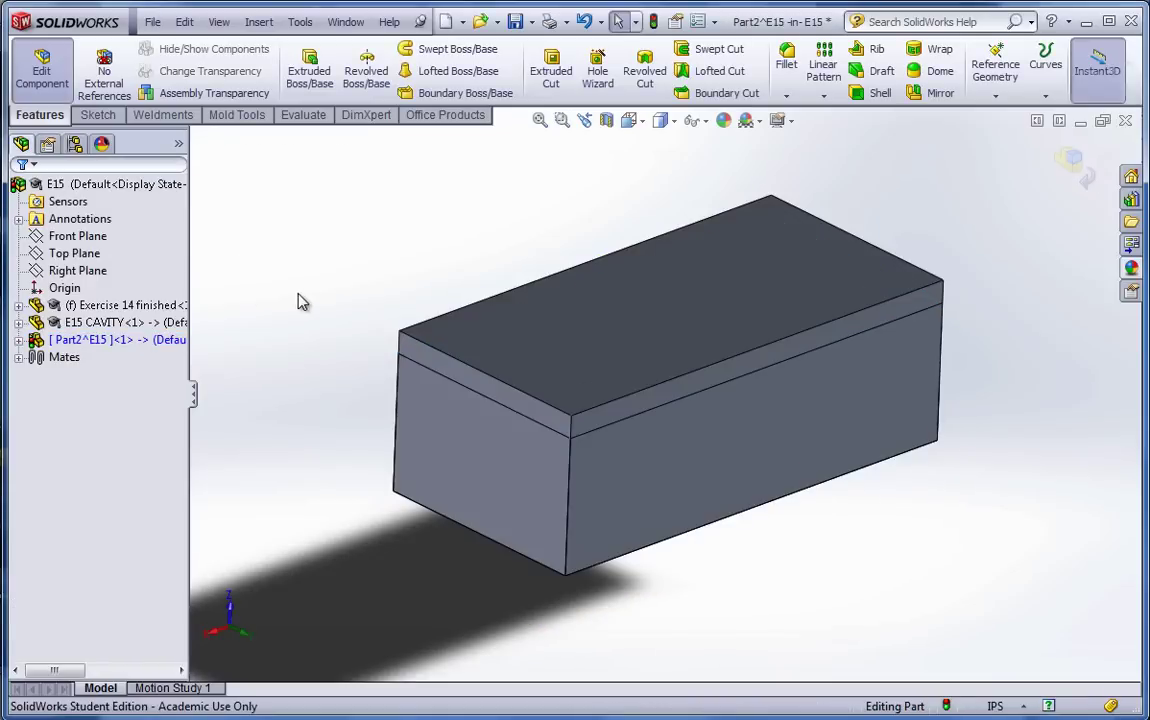
Save the in-context part as E15 CORE with Save As, accepting the virtual component warning
left_click(152, 324)
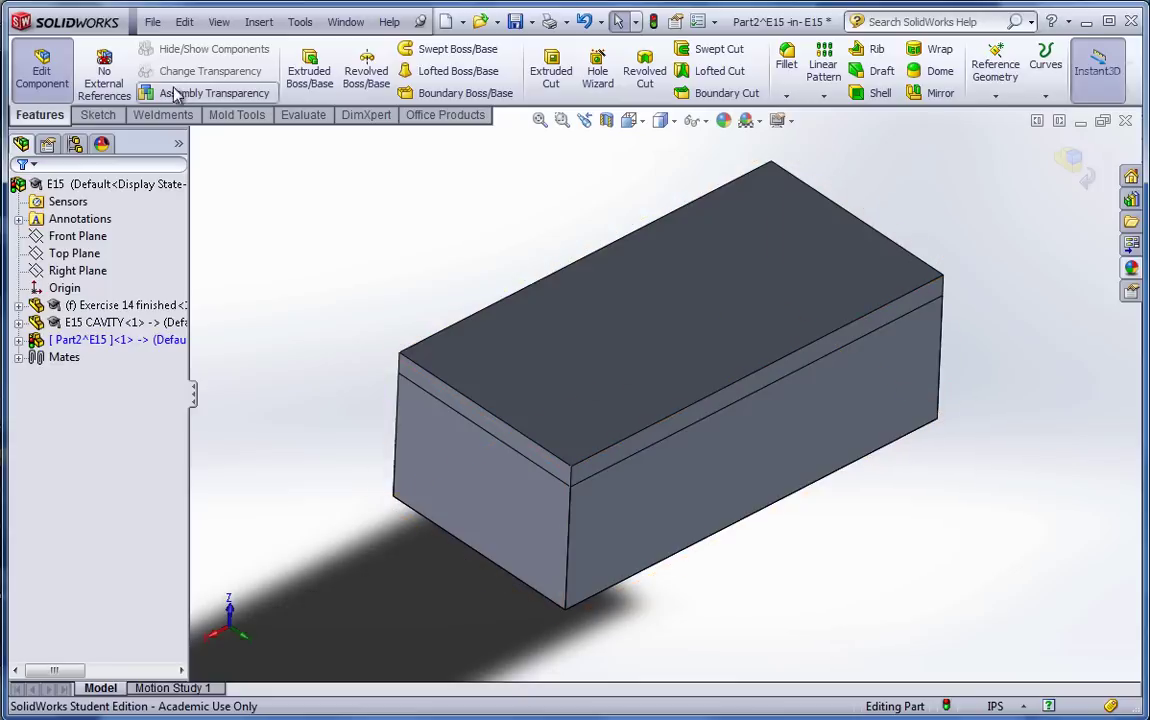
left_click(152, 21)
left_click(185, 21)
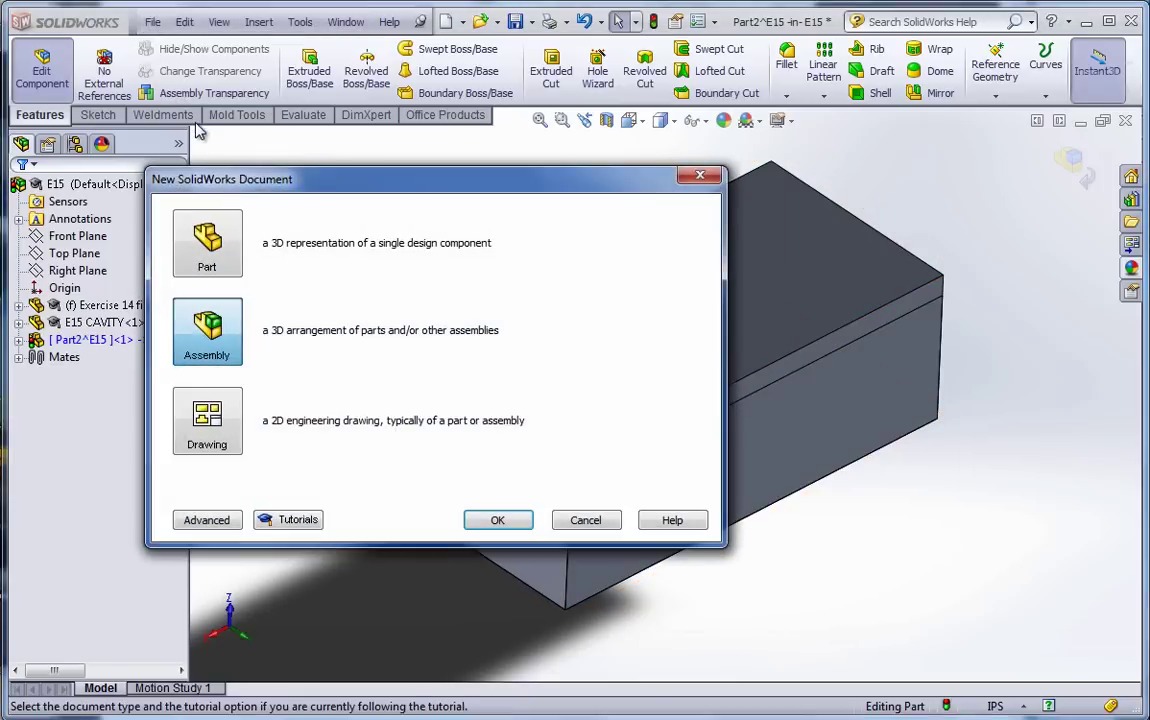
left_click(585, 520)
left_click(152, 21)
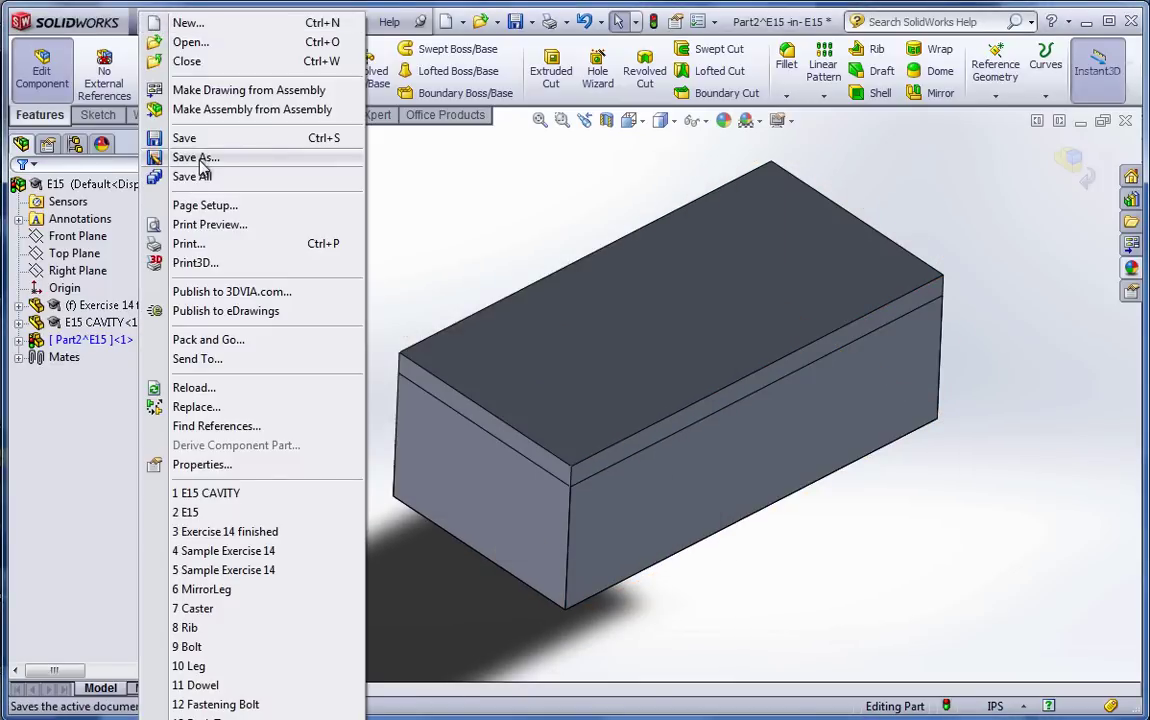
left_click(165, 157)
left_click(350, 250)
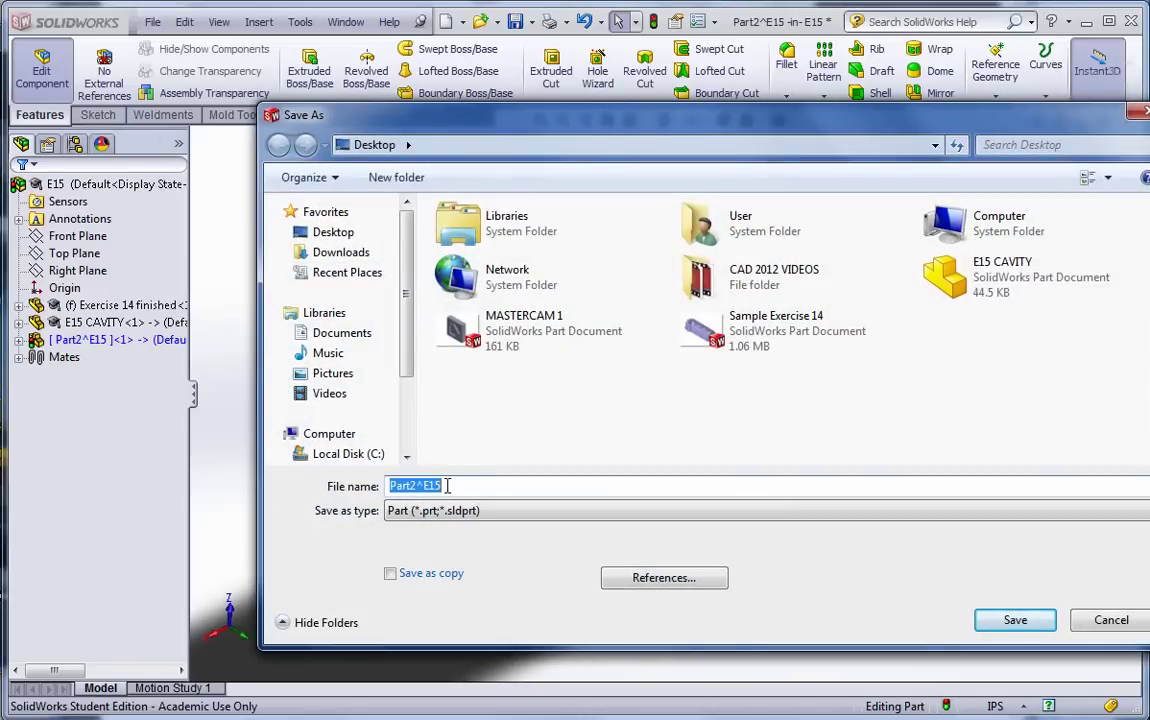
type("E15")
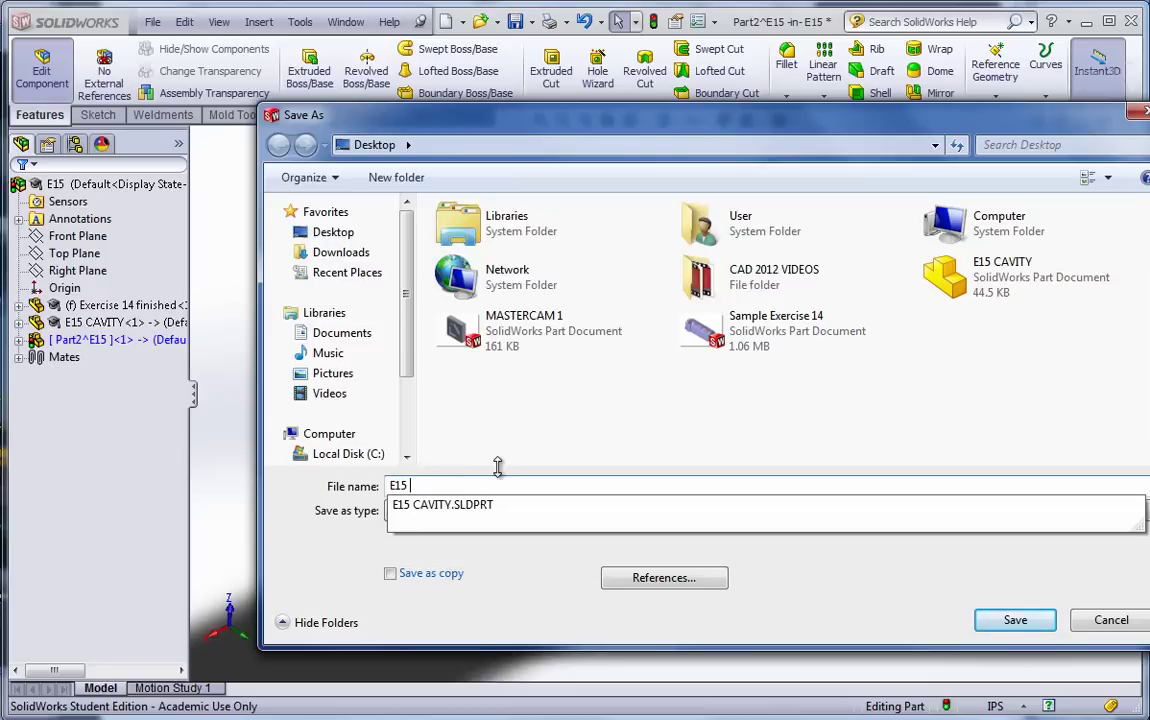
type(" CORE")
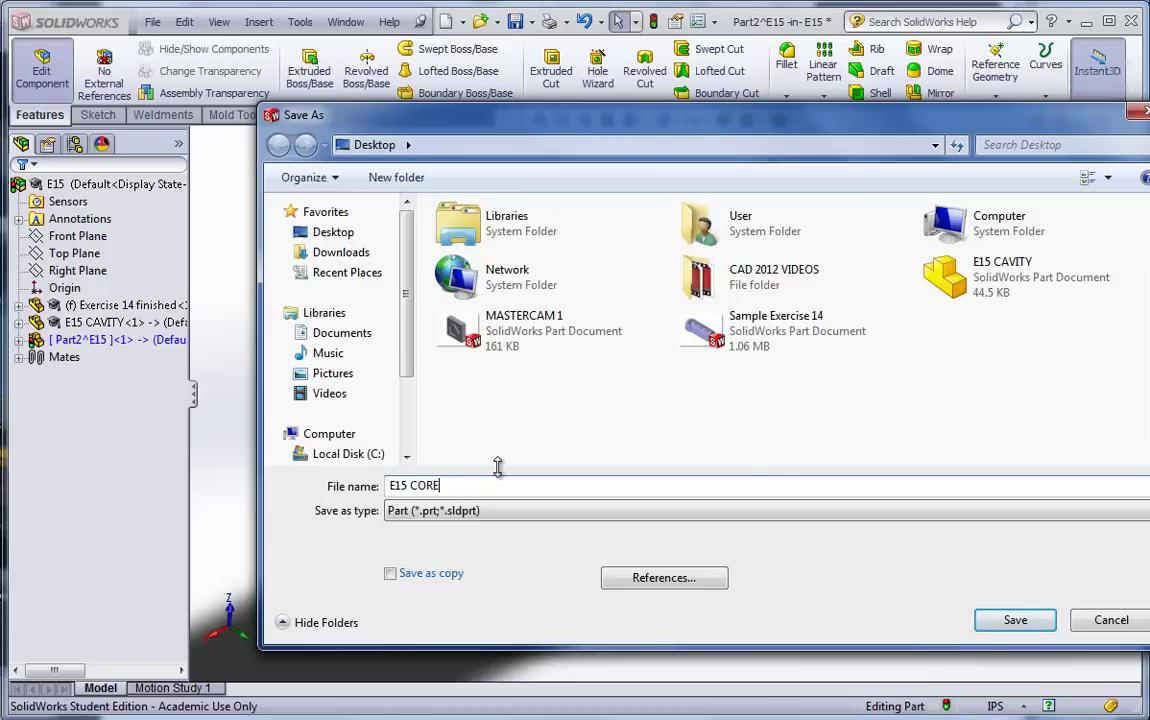
left_click(1017, 620)
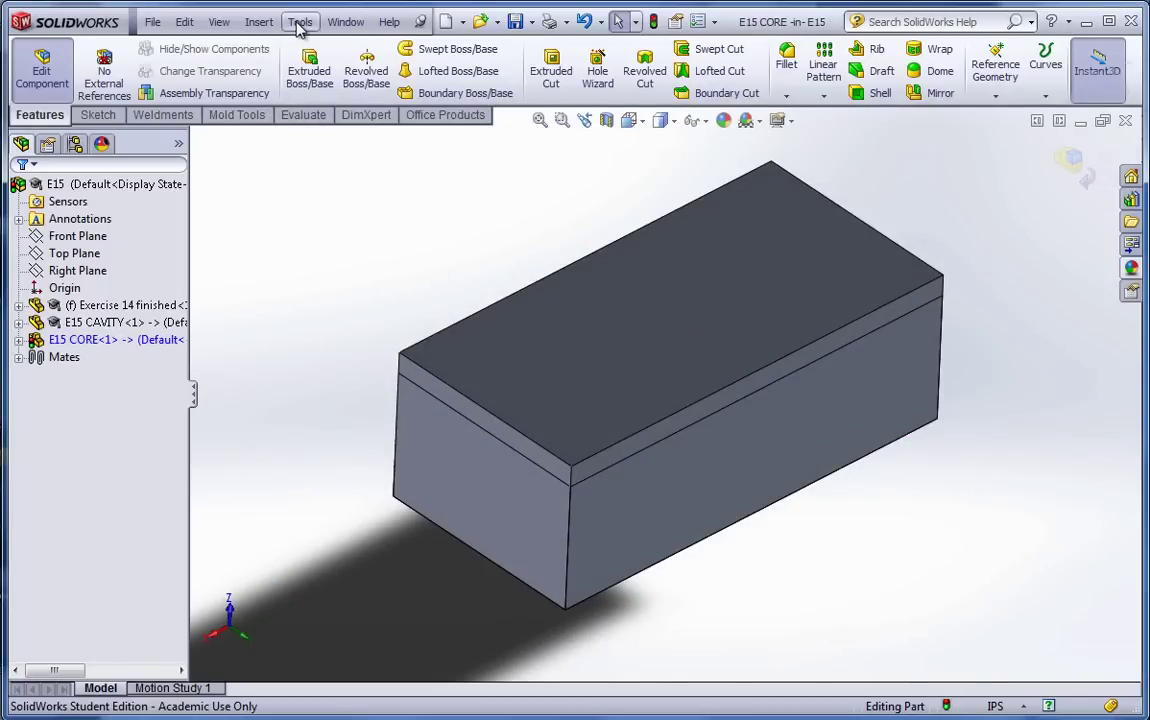
Add a Cavity to E15 CORE with Exercise 14 finished as the design component
left_click(258, 22)
mouse_move(362, 305)
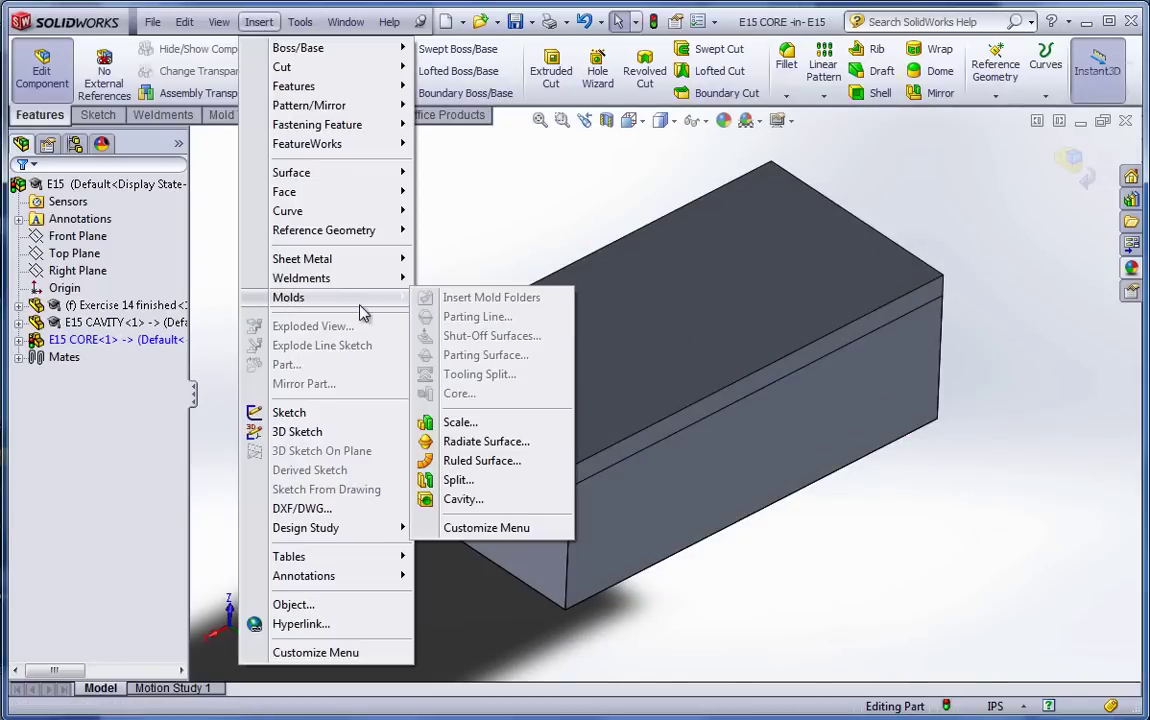
left_click(463, 498)
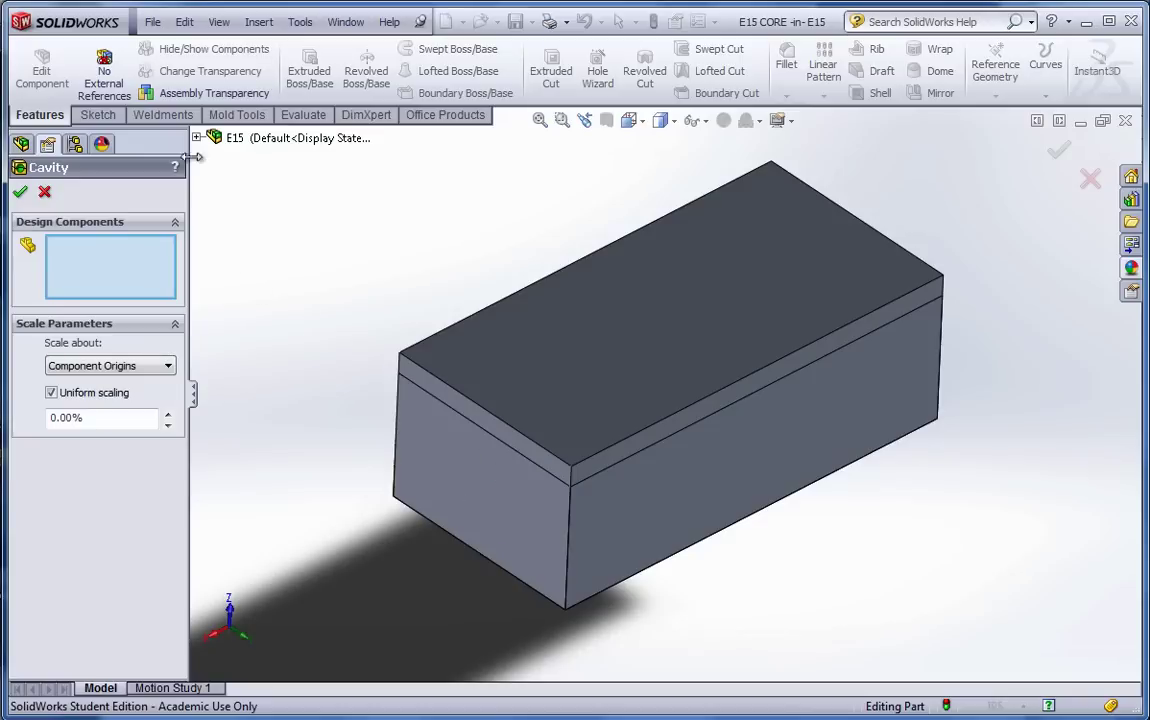
left_click(197, 137)
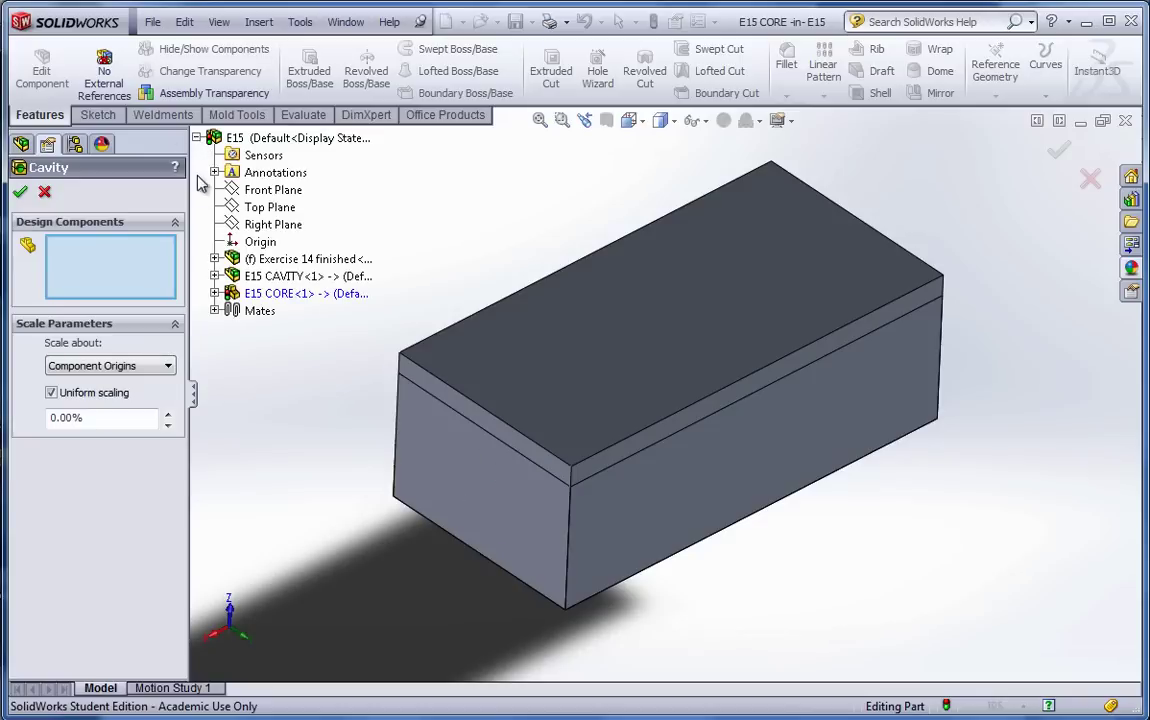
left_click(250, 259)
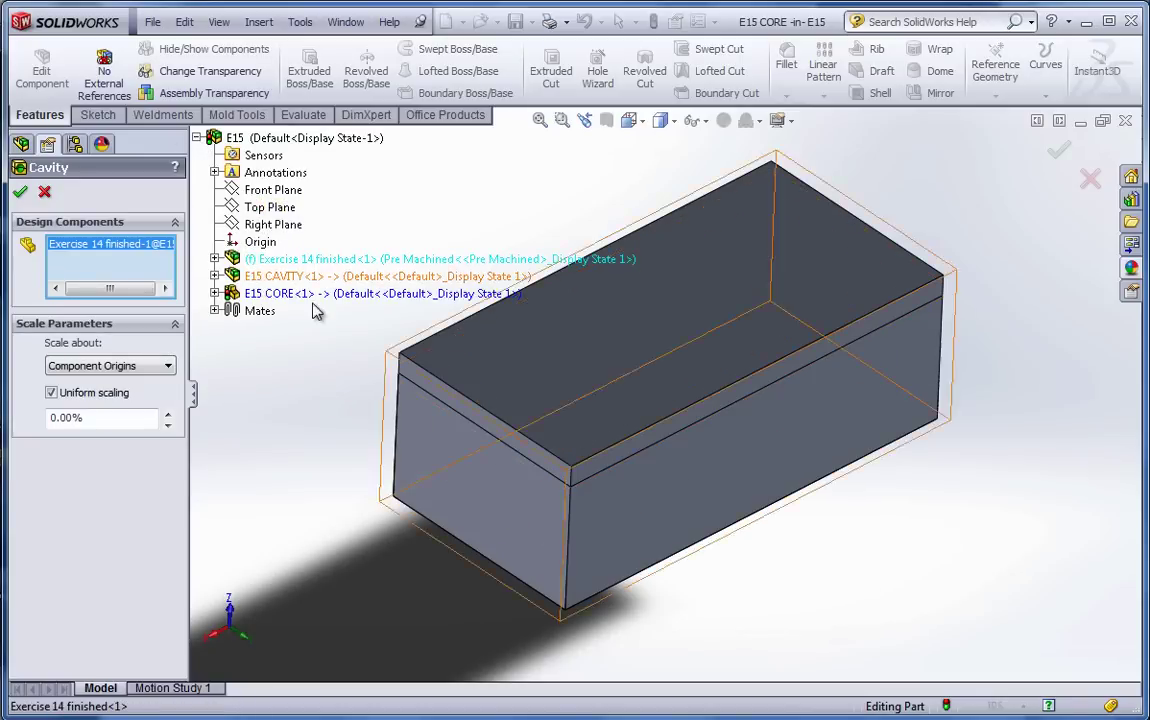
left_click(20, 194)
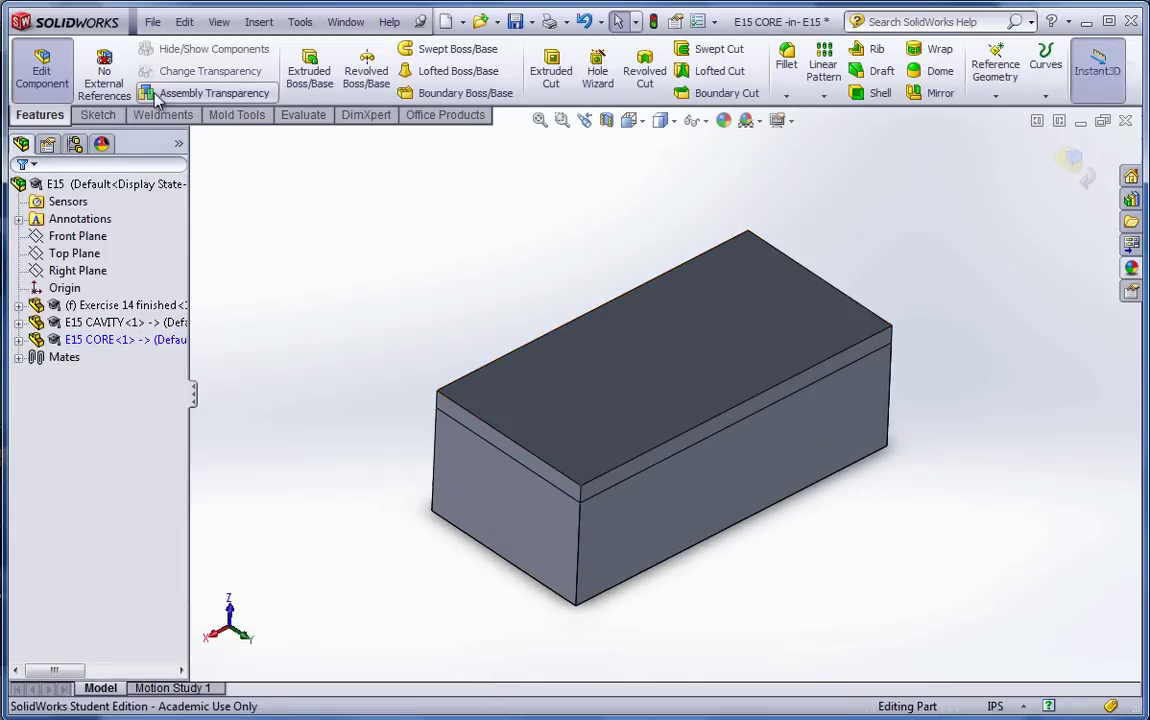
Exit Edit Component and test-lift E15 CORE off the cavity block in an exploded view
left_click(41, 68)
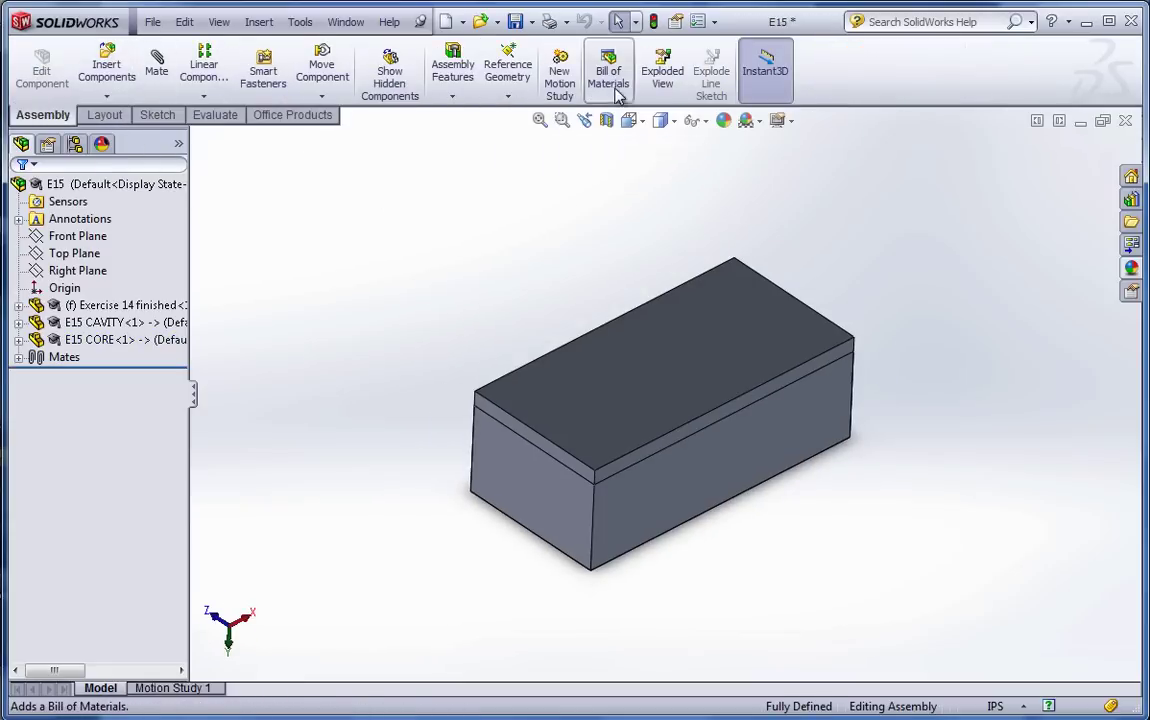
left_click(664, 78)
left_click(618, 401)
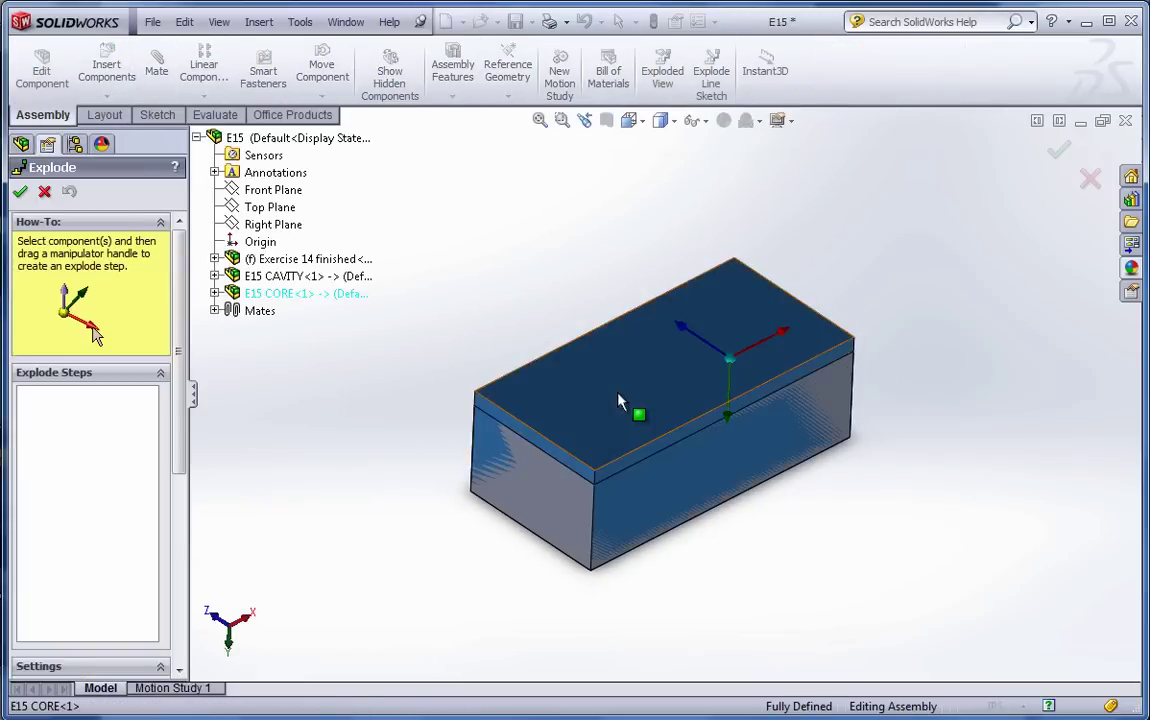
left_click_drag(731, 427, 733, 183)
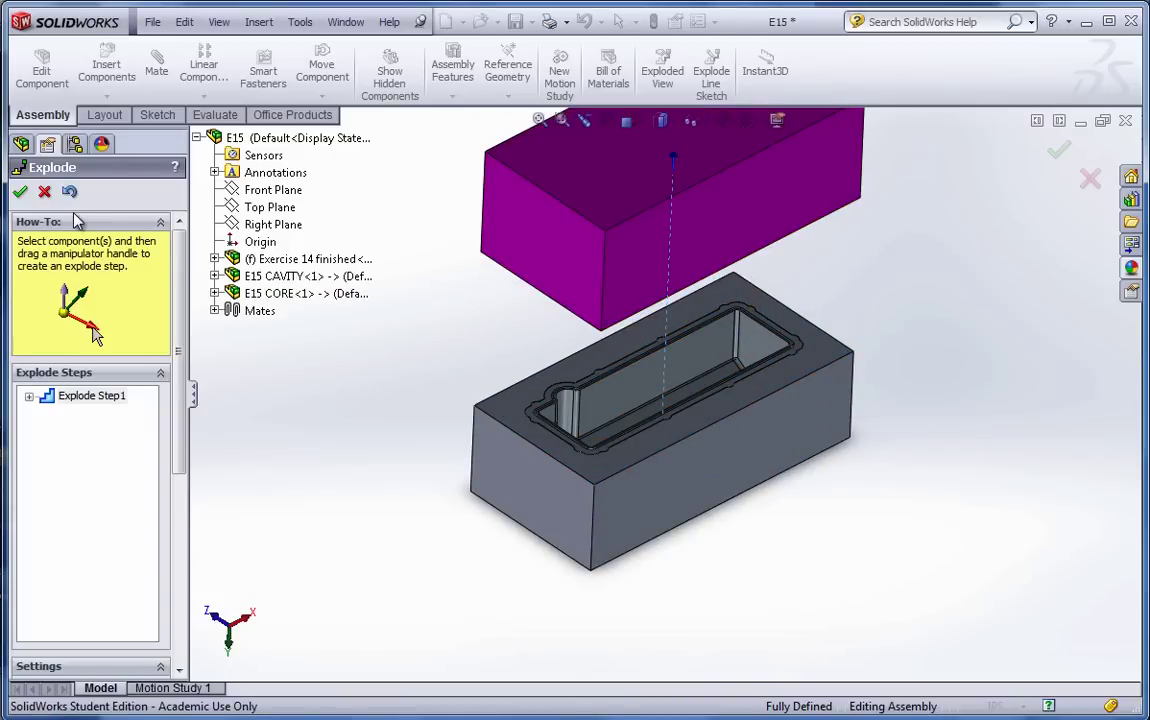
middle_click_drag(647, 480, 97, 266)
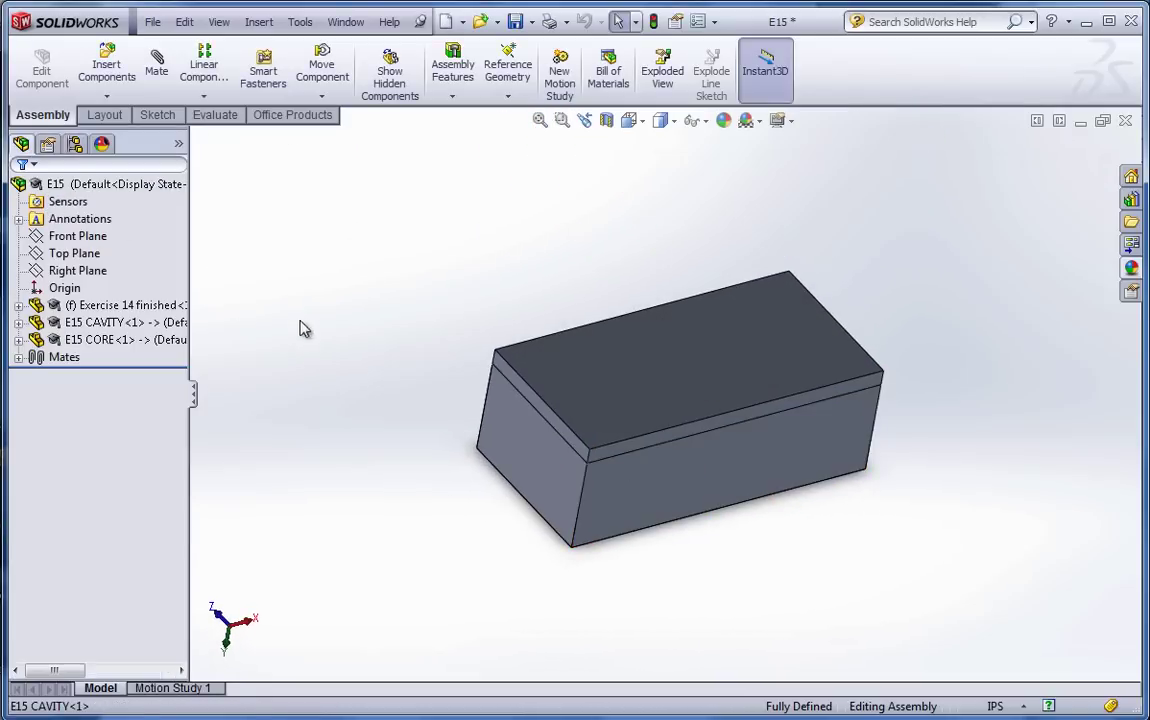
Edit the E15 CORE component in place within the assembly
left_click(100, 340)
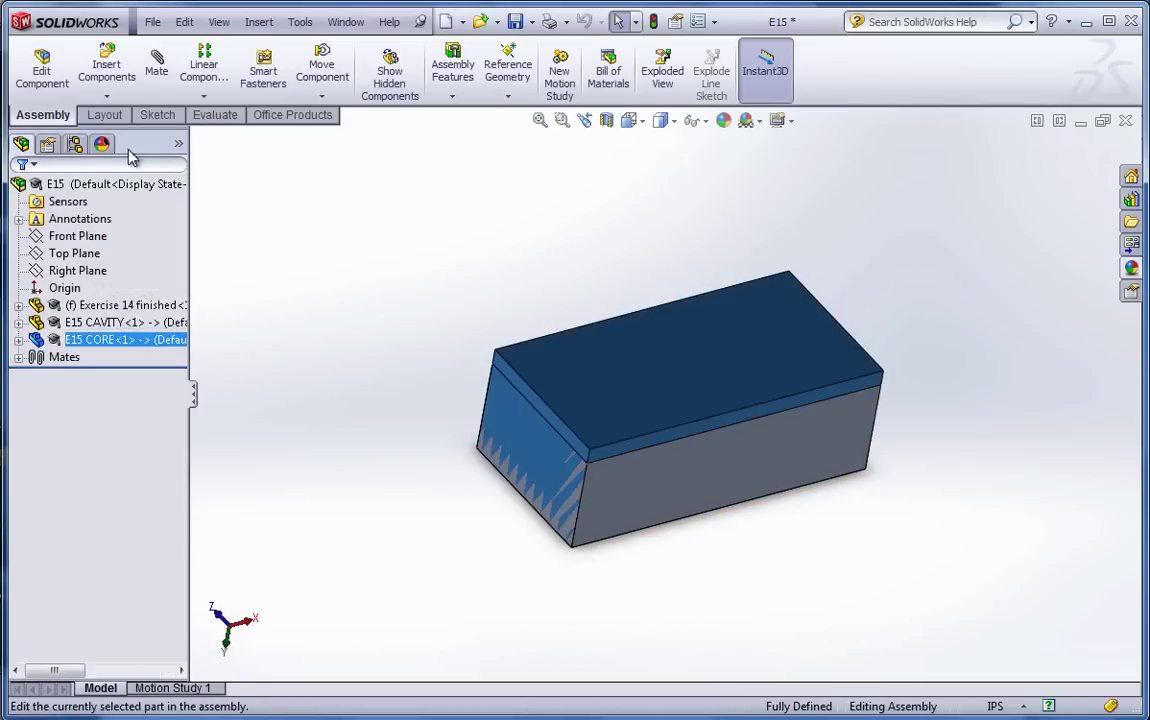
left_click(42, 70)
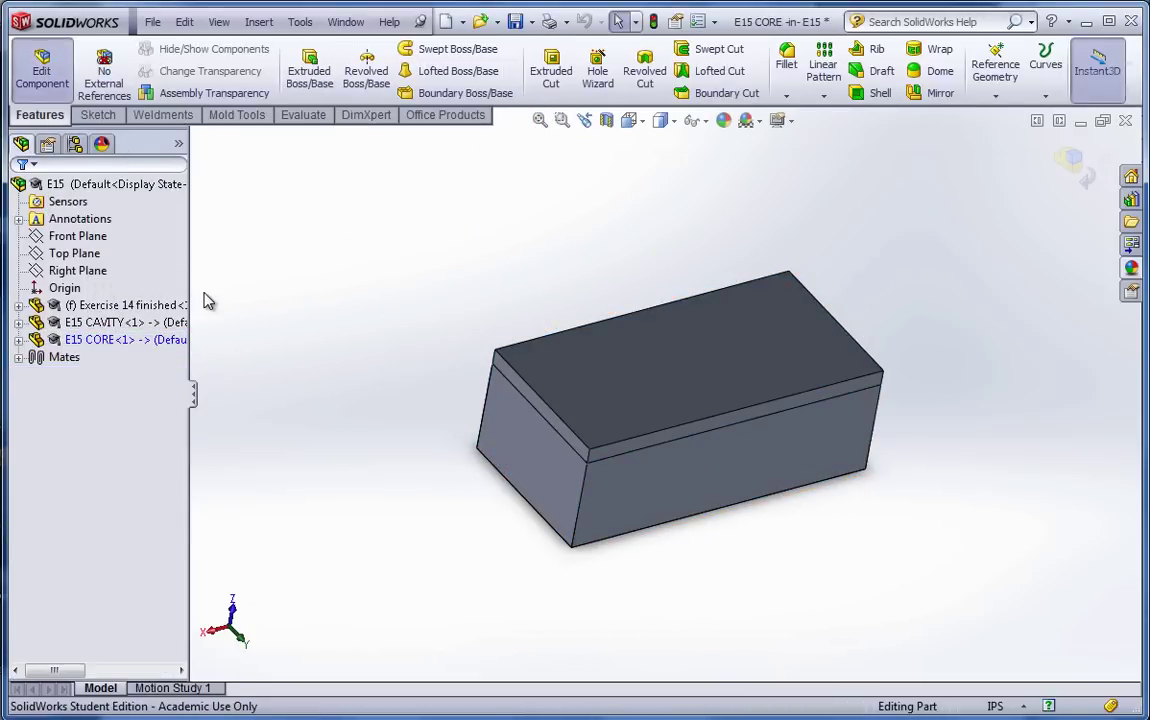
left_click(88, 342)
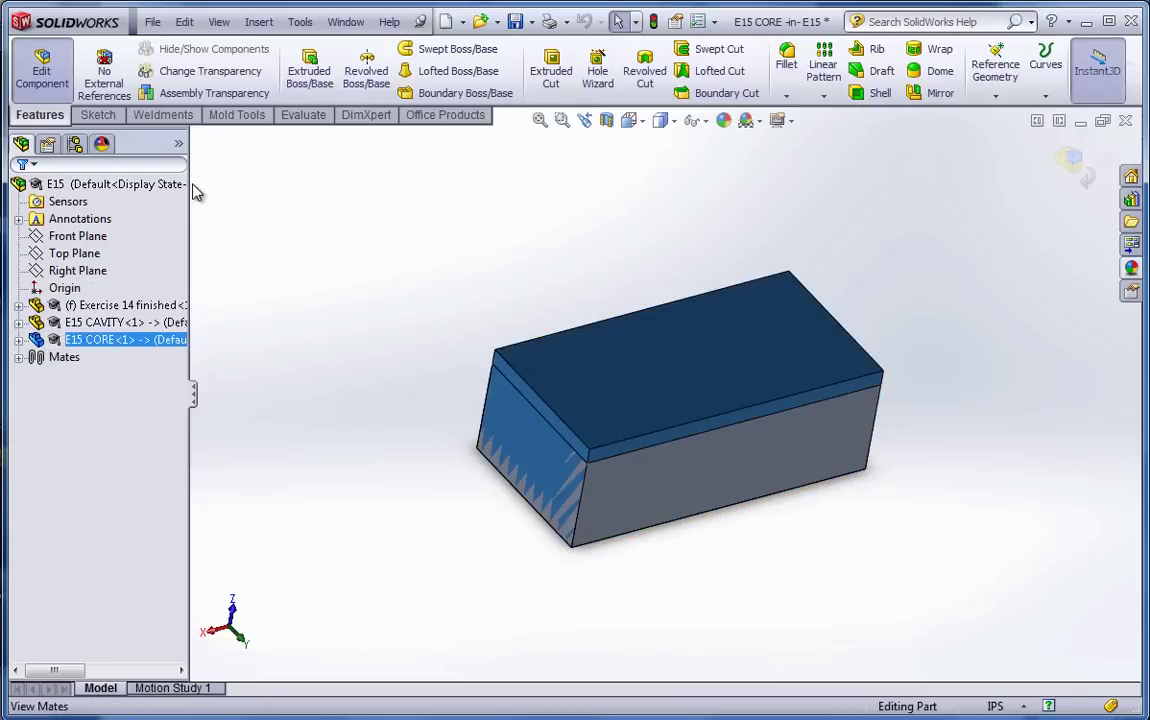
Add a Cavity to E15 CORE using Exercise 14 finished and E15 CAVITY as design components
left_click(259, 21)
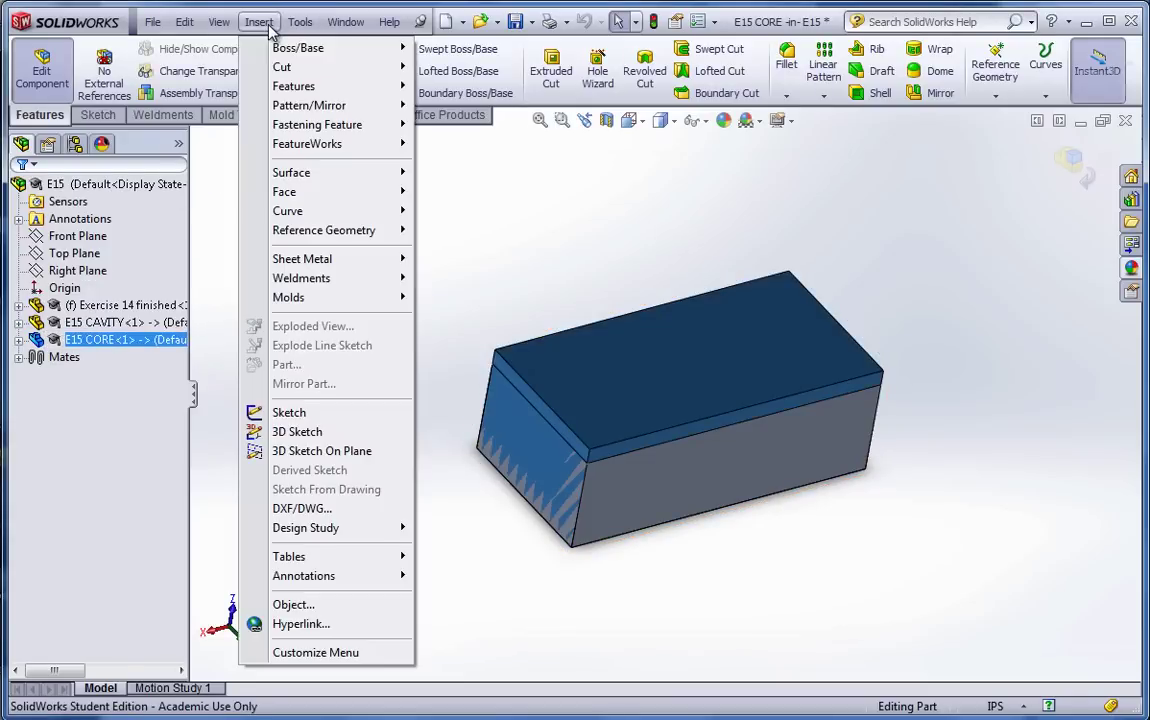
mouse_move(303, 300)
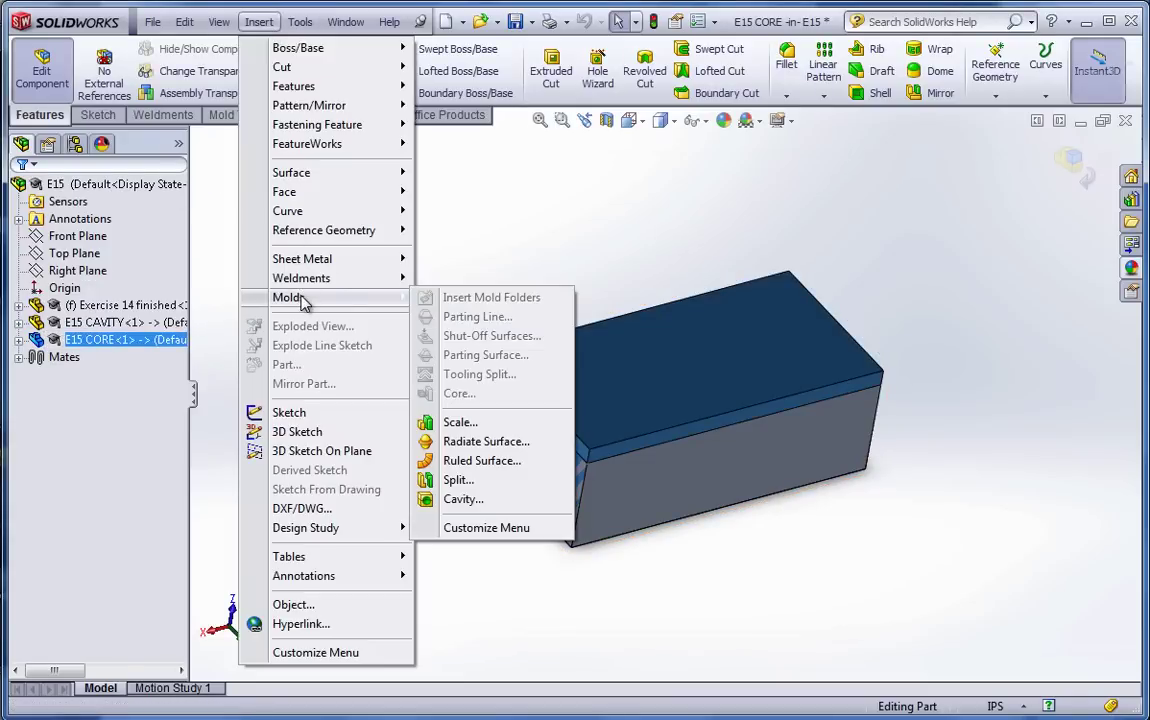
left_click(457, 499)
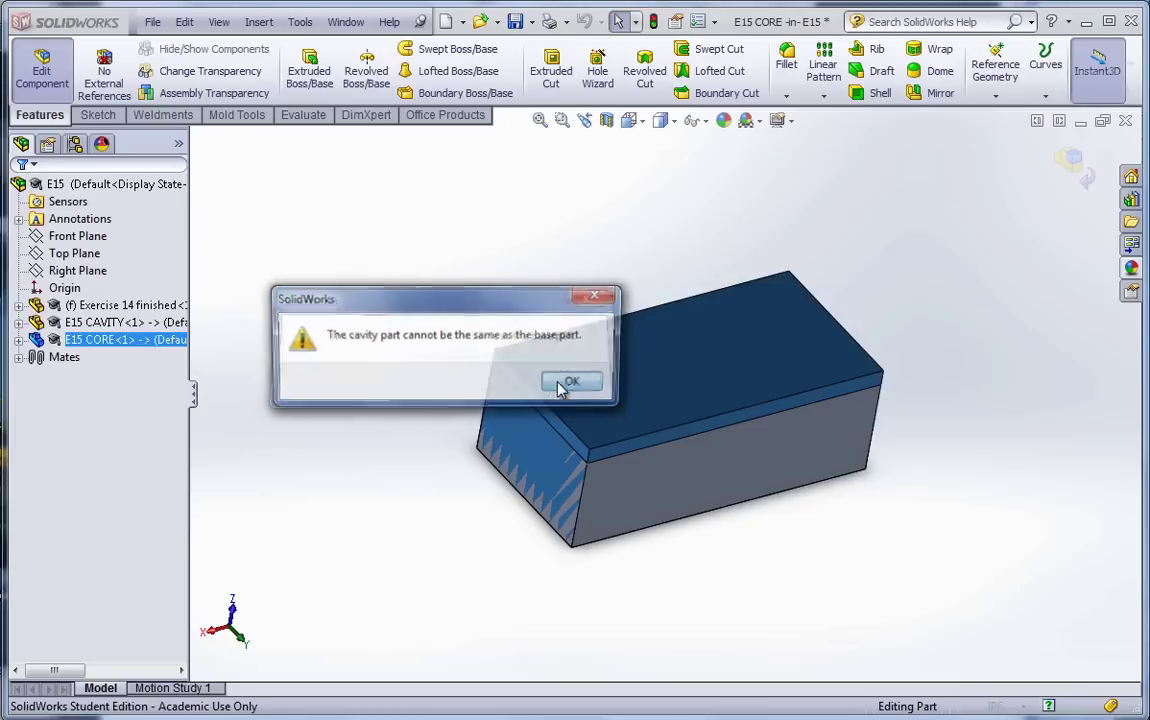
left_click(578, 384)
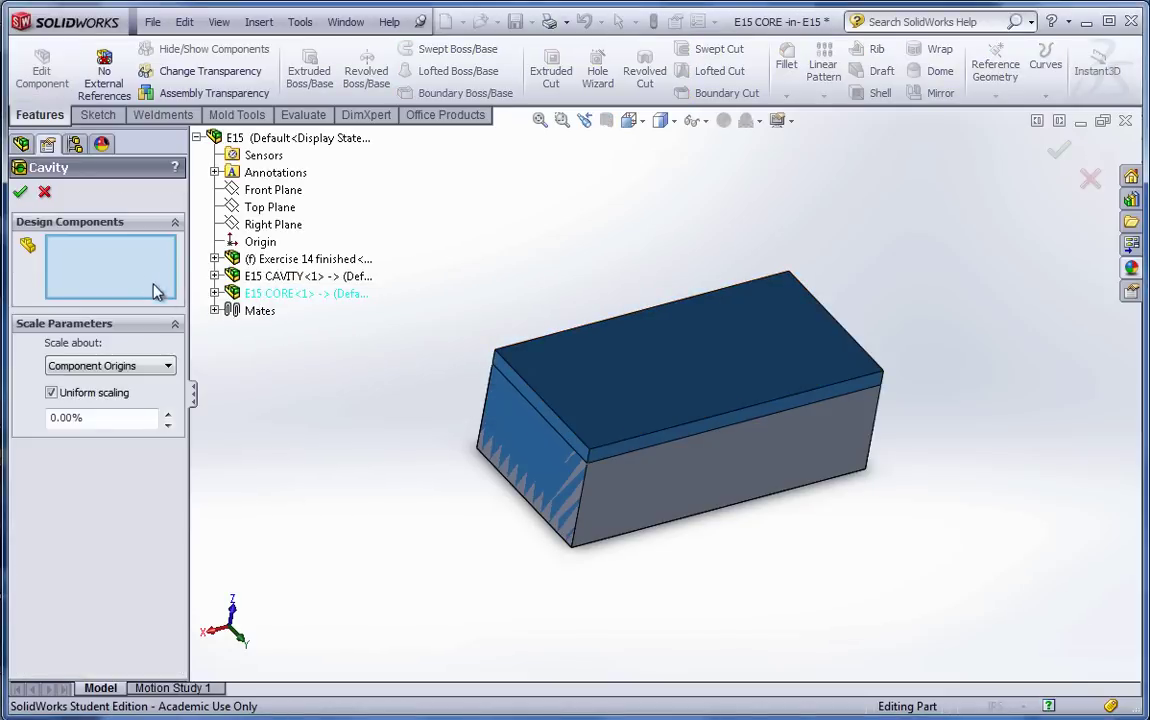
left_click(277, 261)
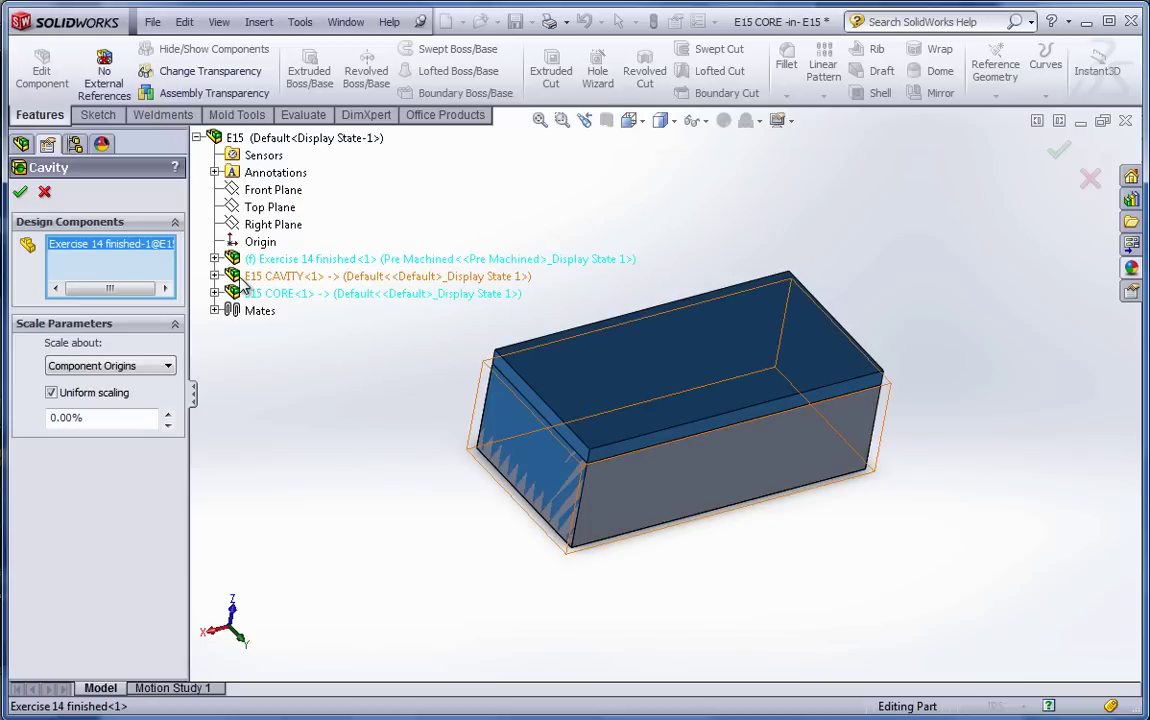
left_click(240, 282)
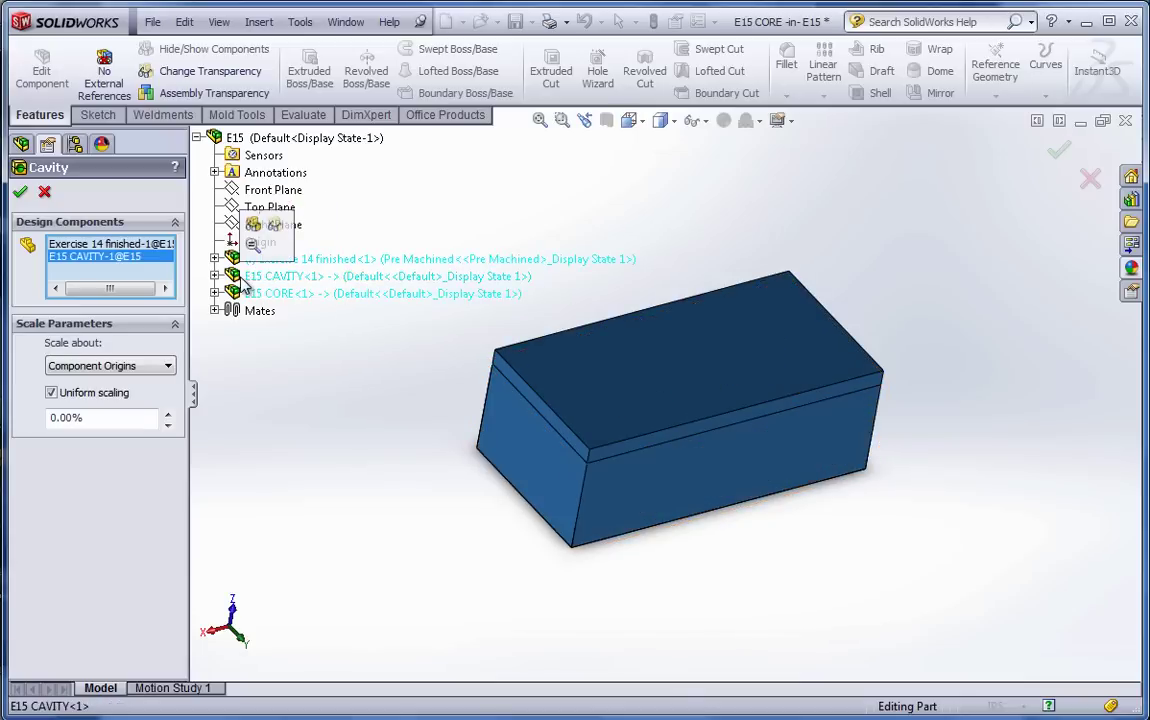
left_click(26, 197)
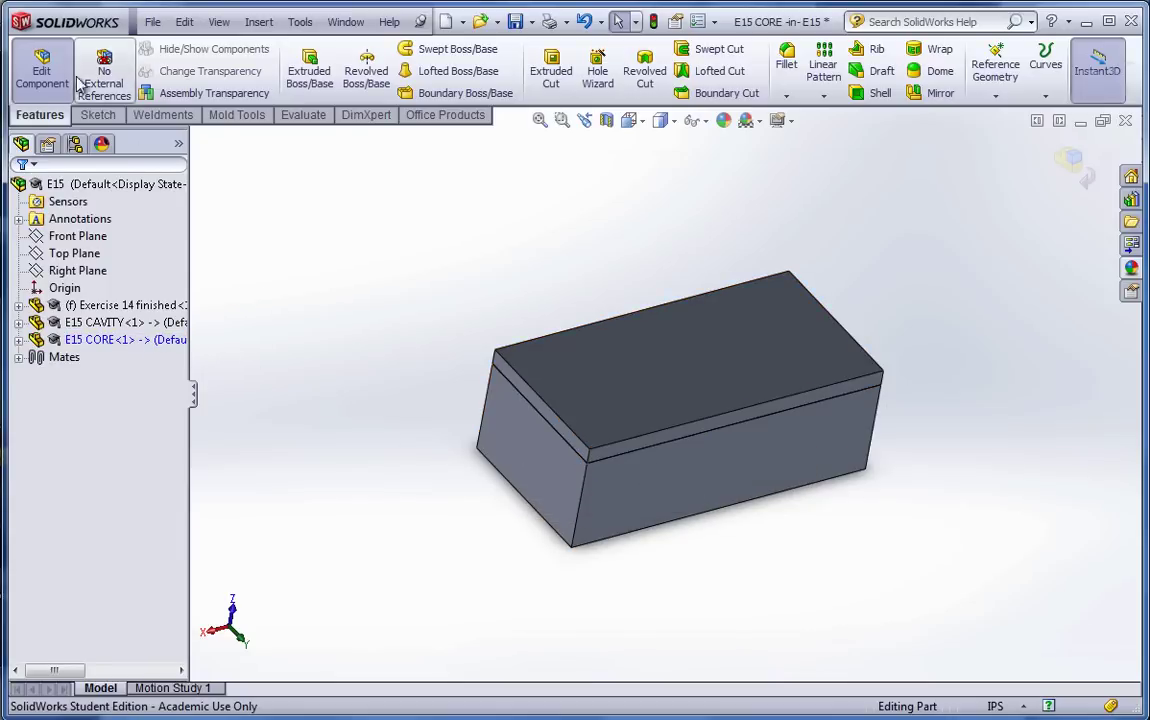
Create a two-step explode: E15 CORE lifted above the part, E15 CAVITY pushed below it
left_click(41, 70)
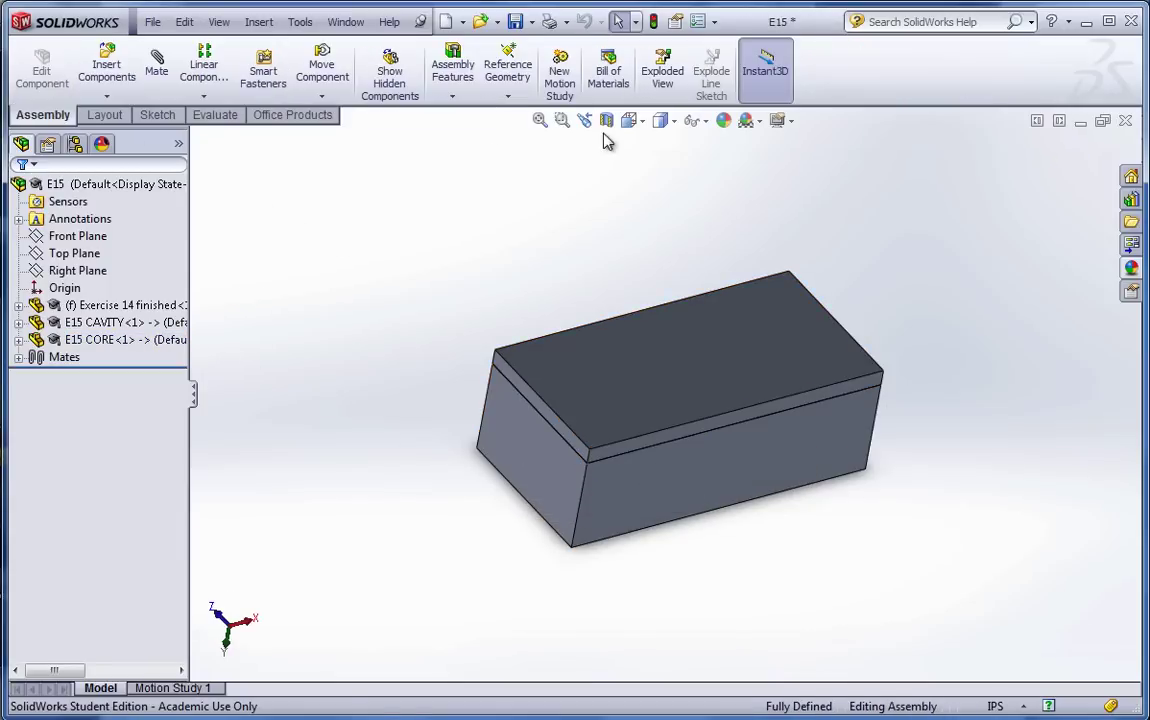
left_click(660, 72)
left_click(641, 362)
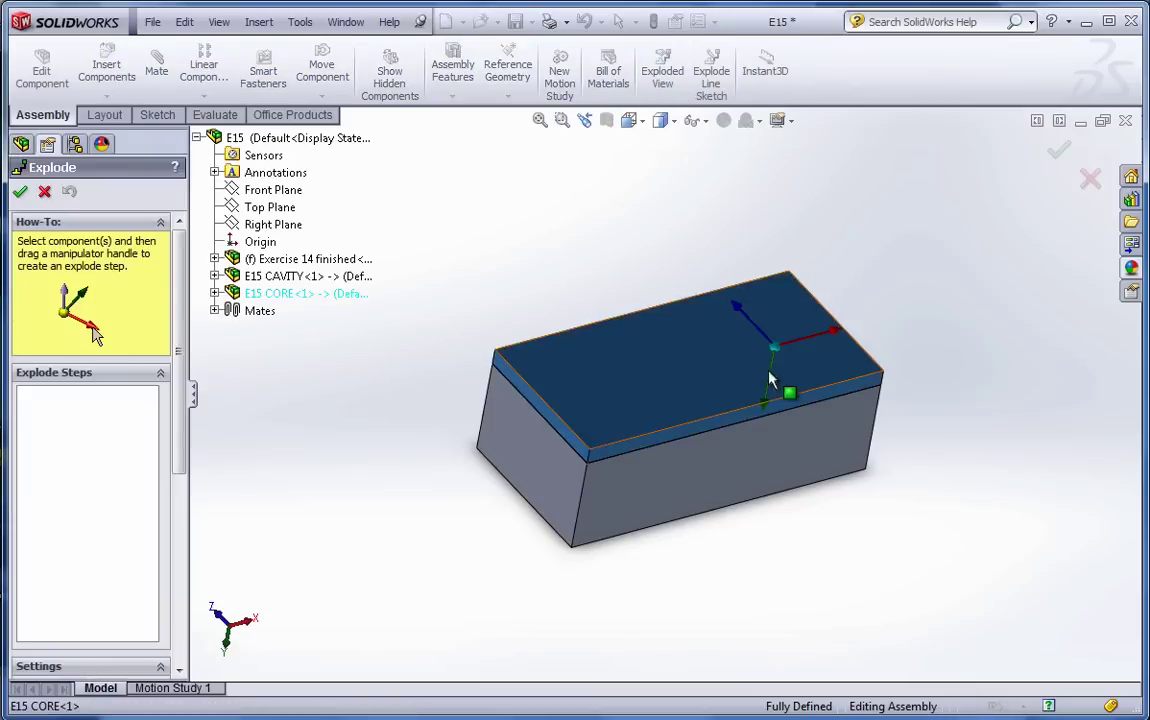
left_click_drag(767, 407, 785, 195)
left_click(630, 510)
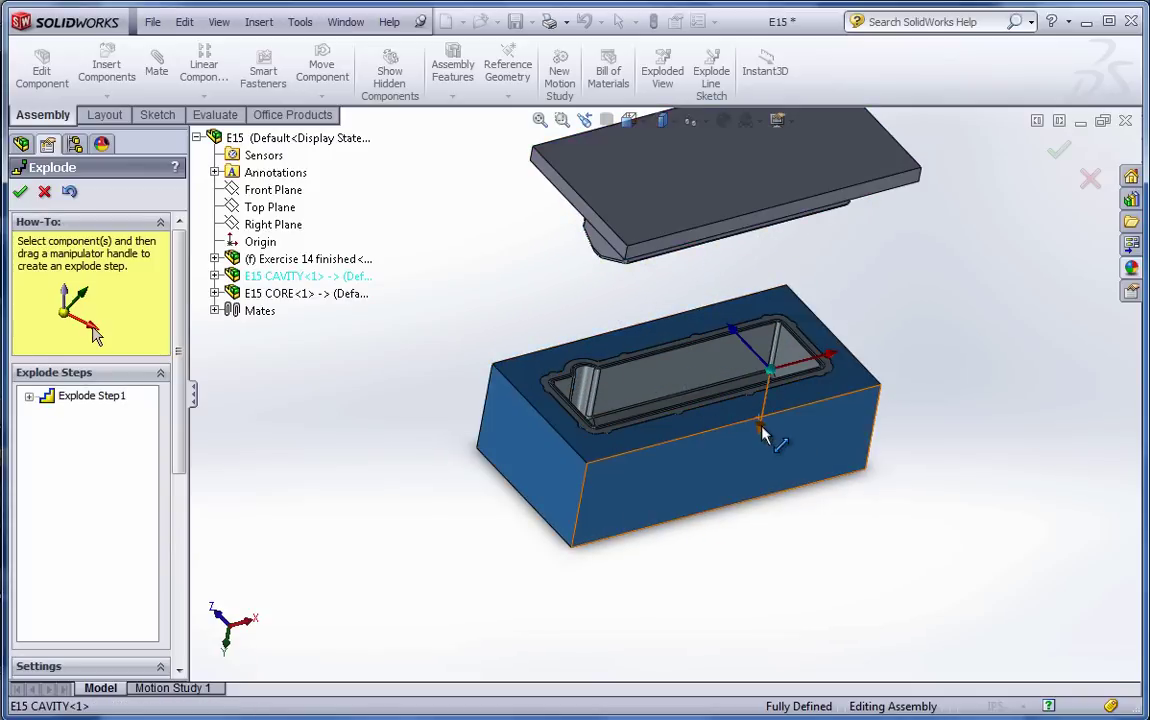
left_click_drag(760, 475, 745, 695)
middle_click_drag(820, 450, 805, 410)
left_click(21, 193)
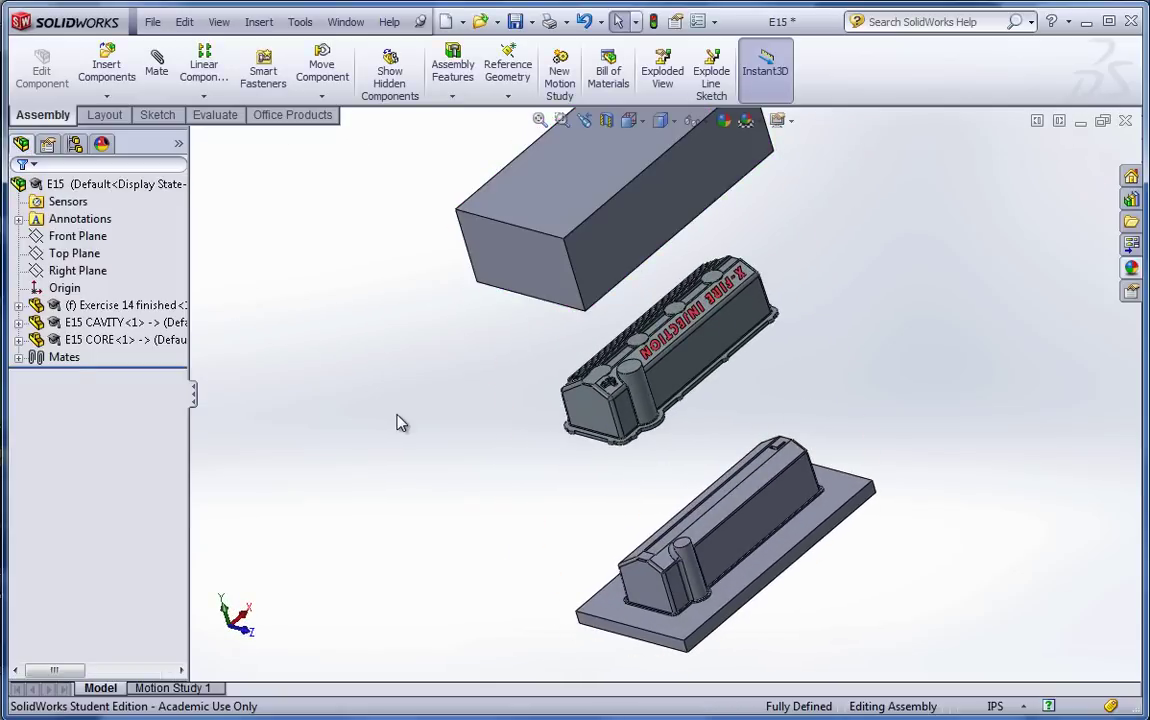
left_click(75, 185)
Collapse the exploded E15 assembly into one stacked block and save it
right_click(78, 188)
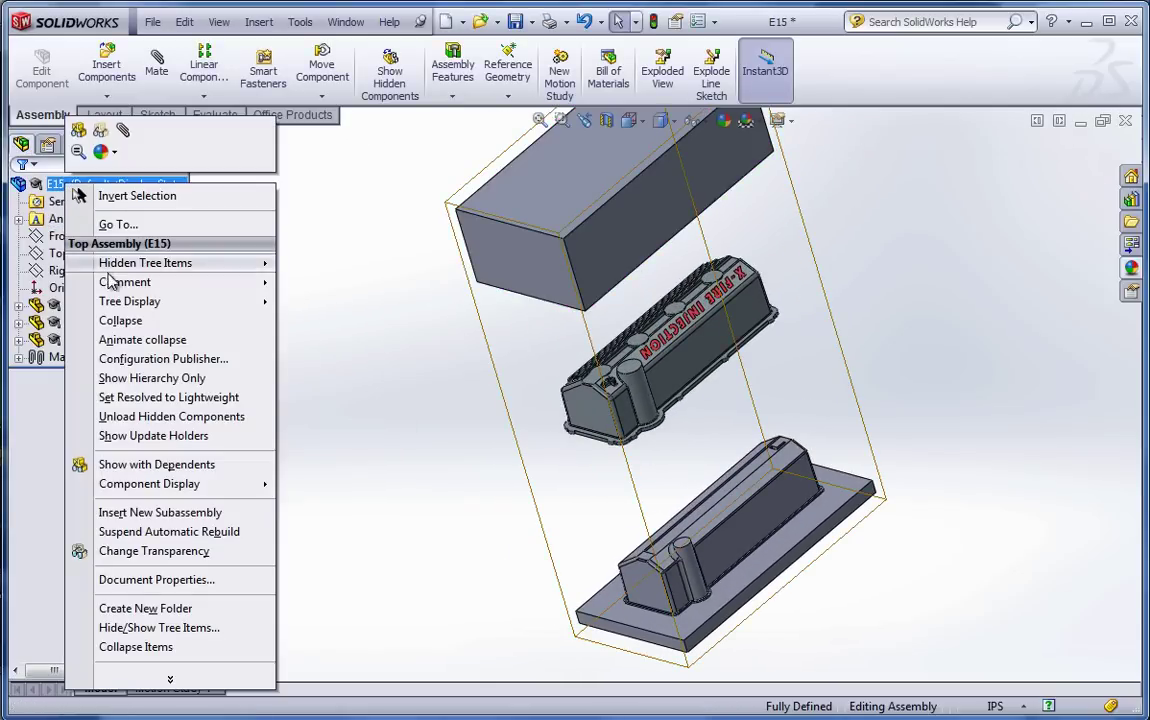
left_click(120, 321)
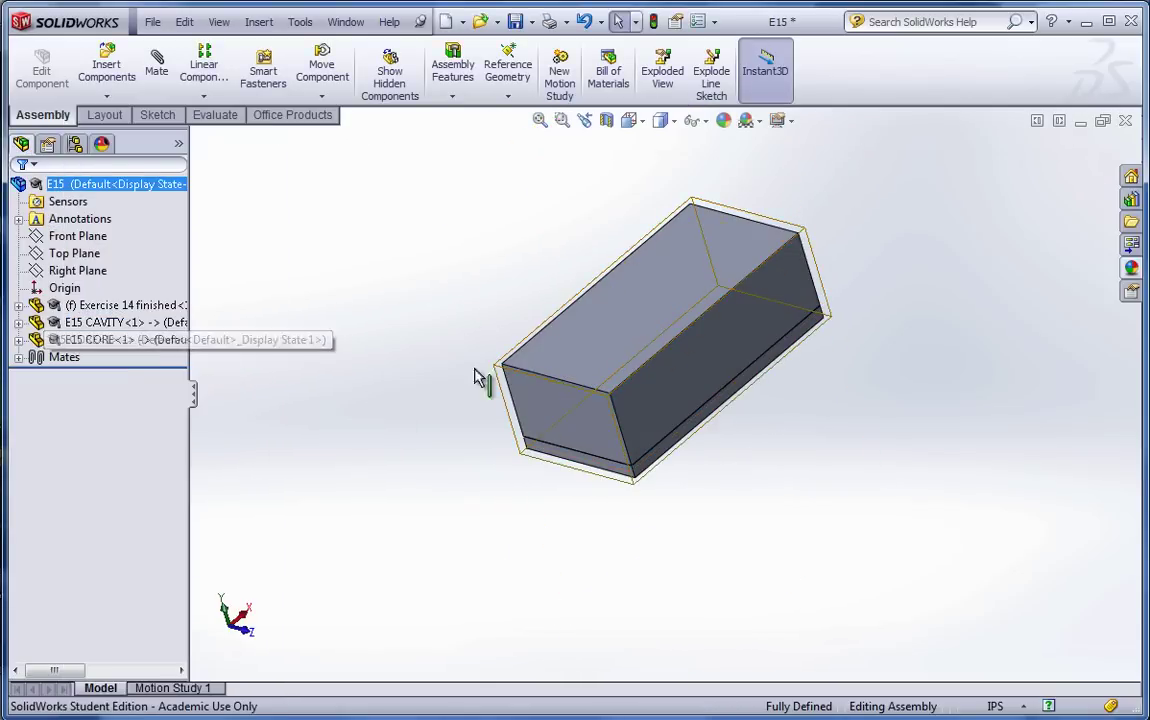
left_click(354, 200)
scroll(591, 219, "down", 2)
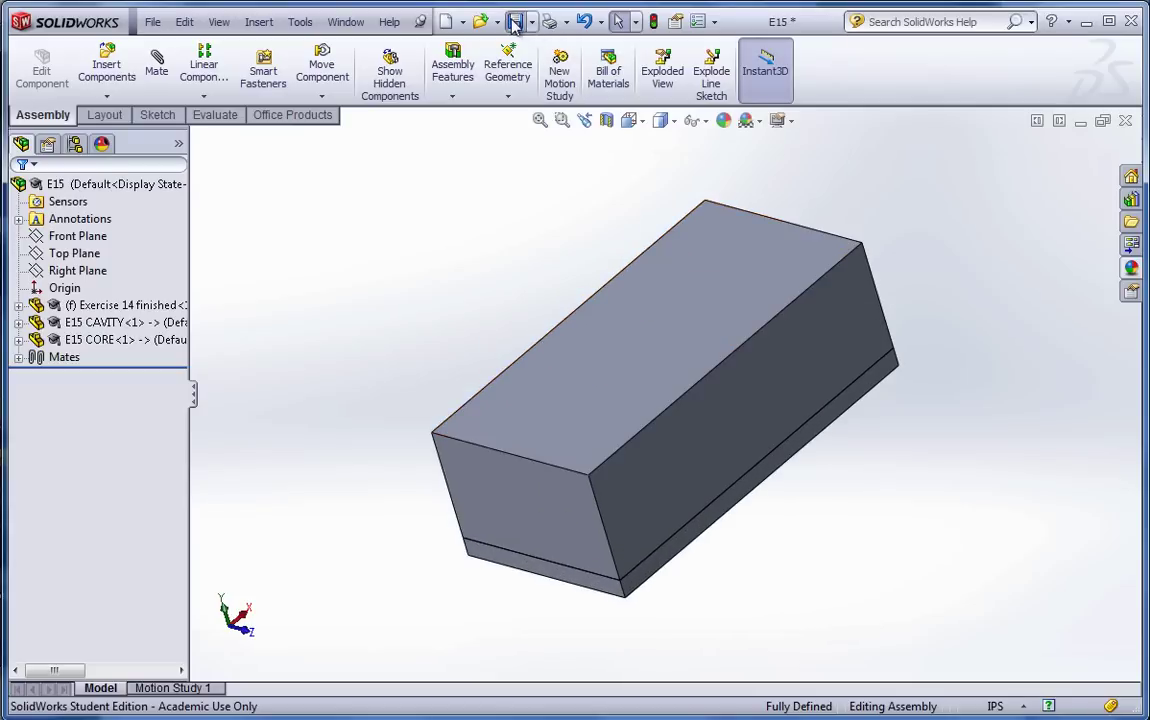
left_click(515, 21)
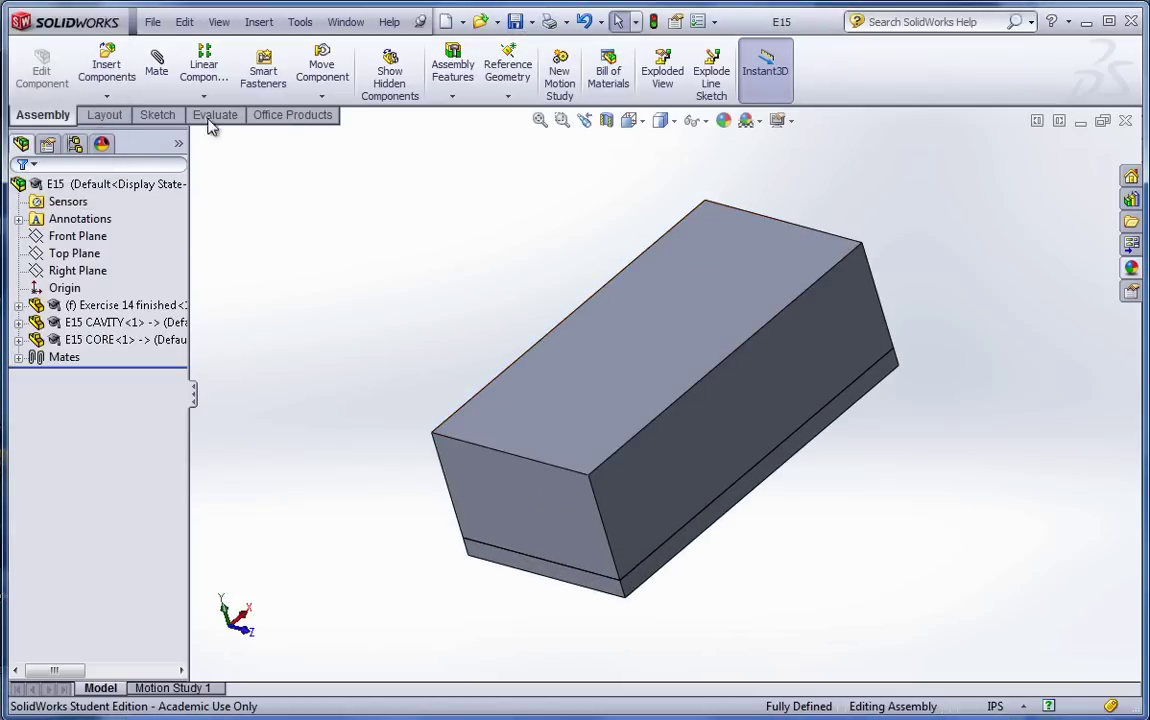
left_click(150, 22)
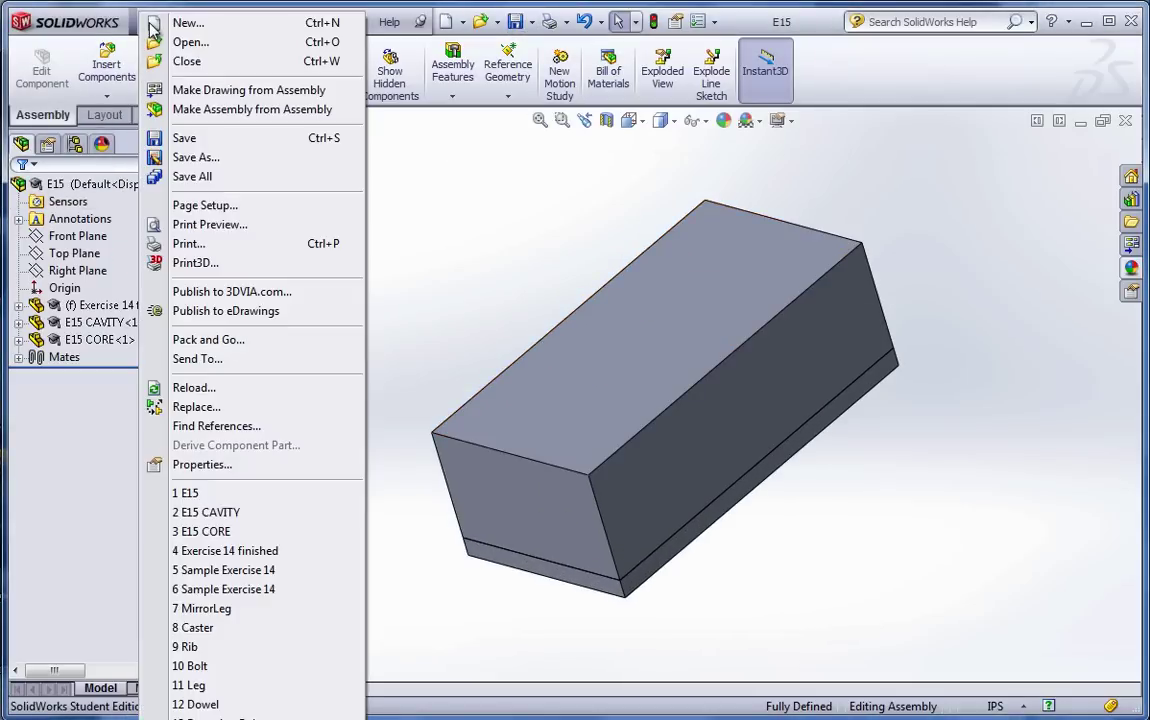
Make an A (ANSI) Landscape drawing of E15 with front, top and isometric views, isometric at right
left_click(189, 90)
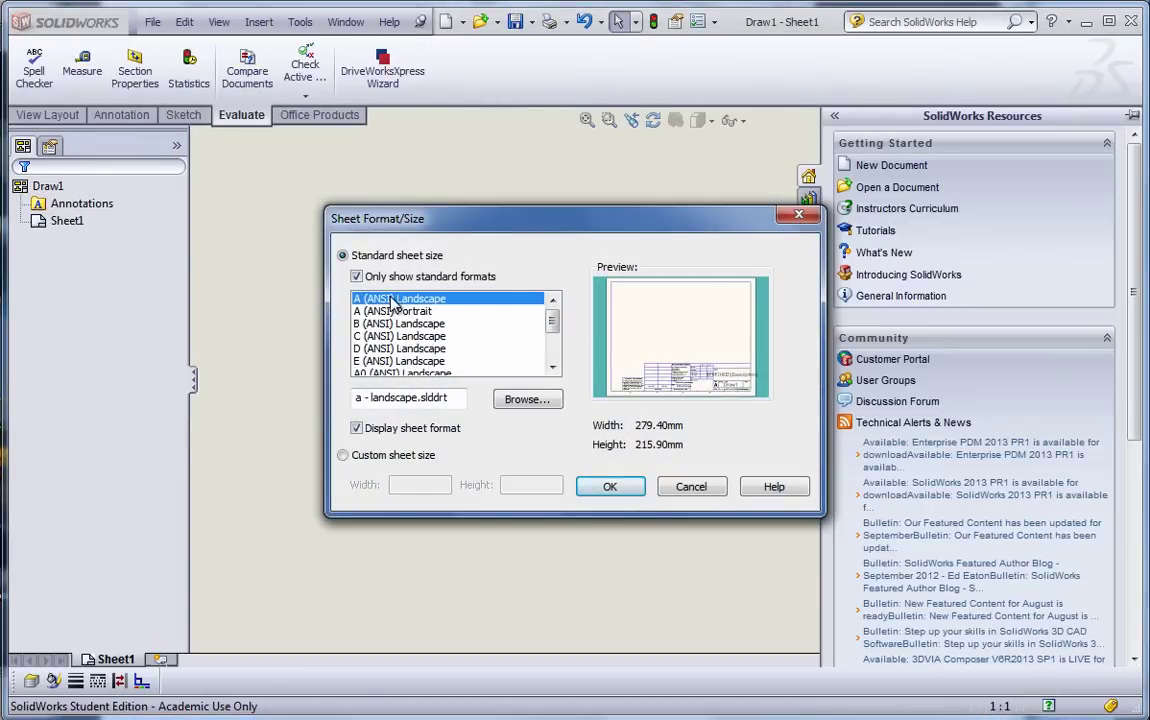
left_click(612, 487)
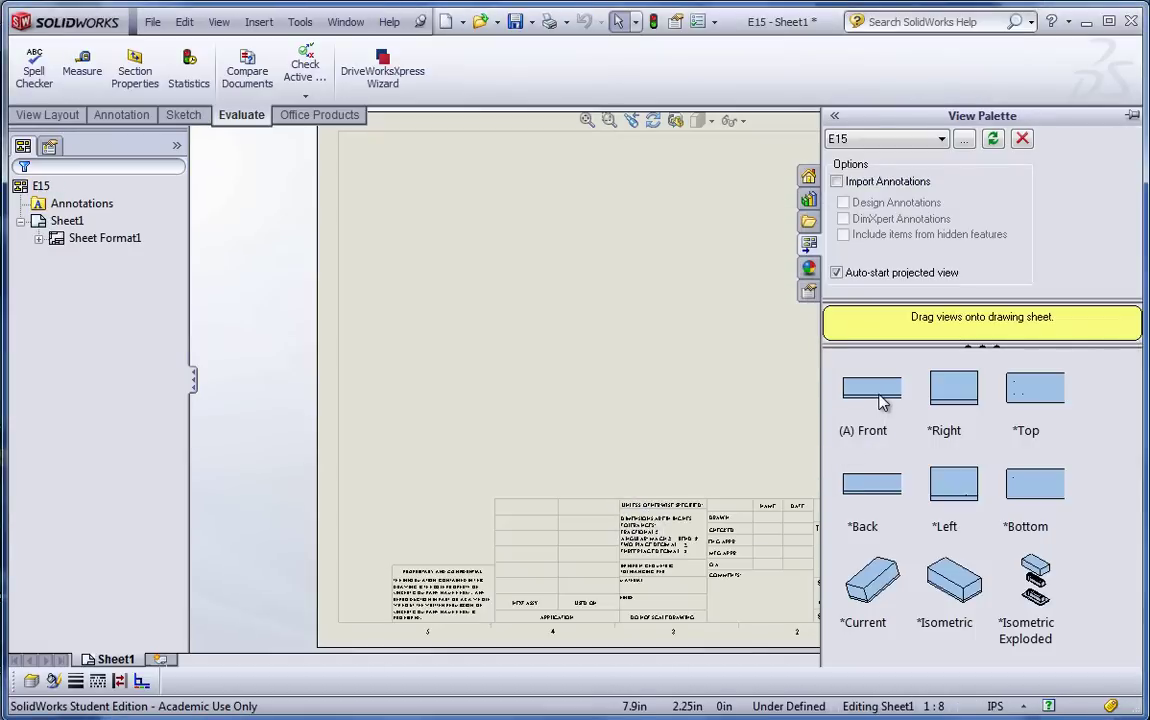
left_click_drag(882, 401, 485, 419)
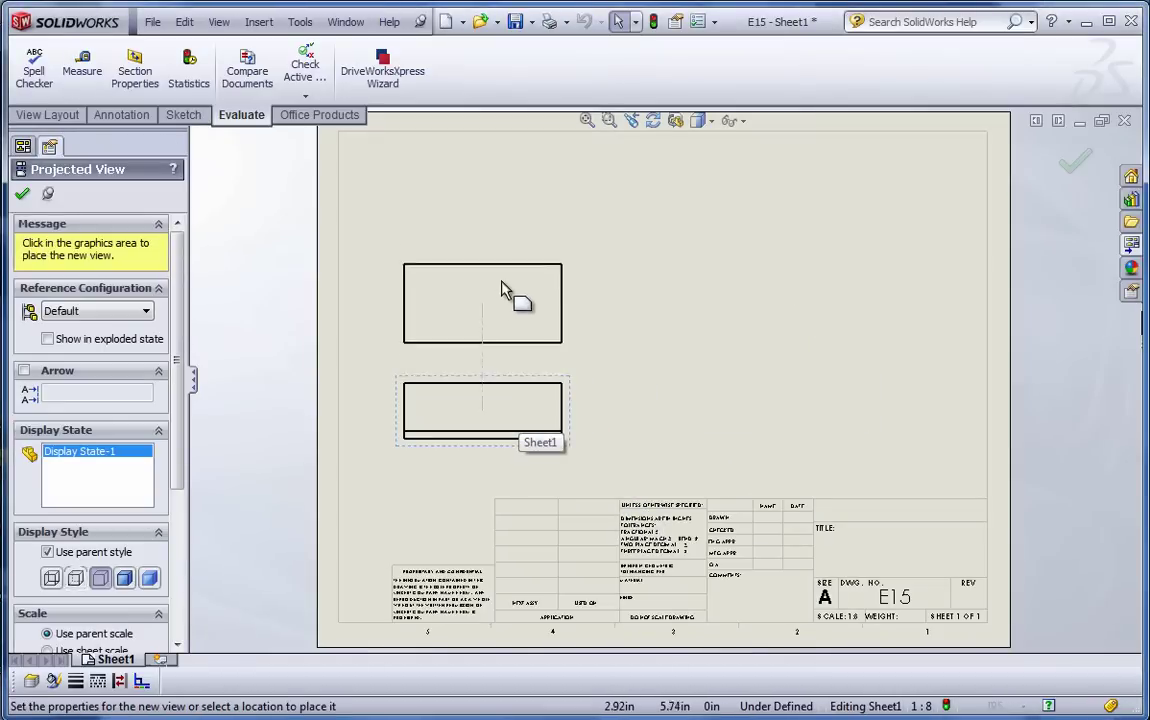
left_click(505, 278)
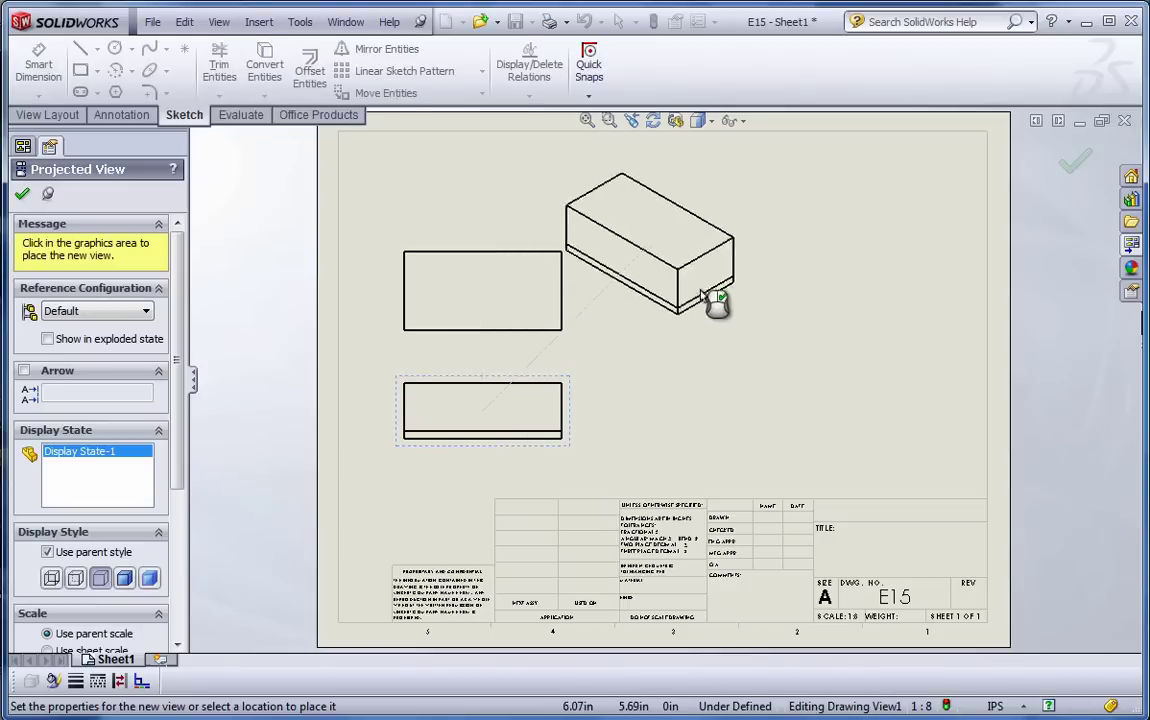
left_click(762, 298)
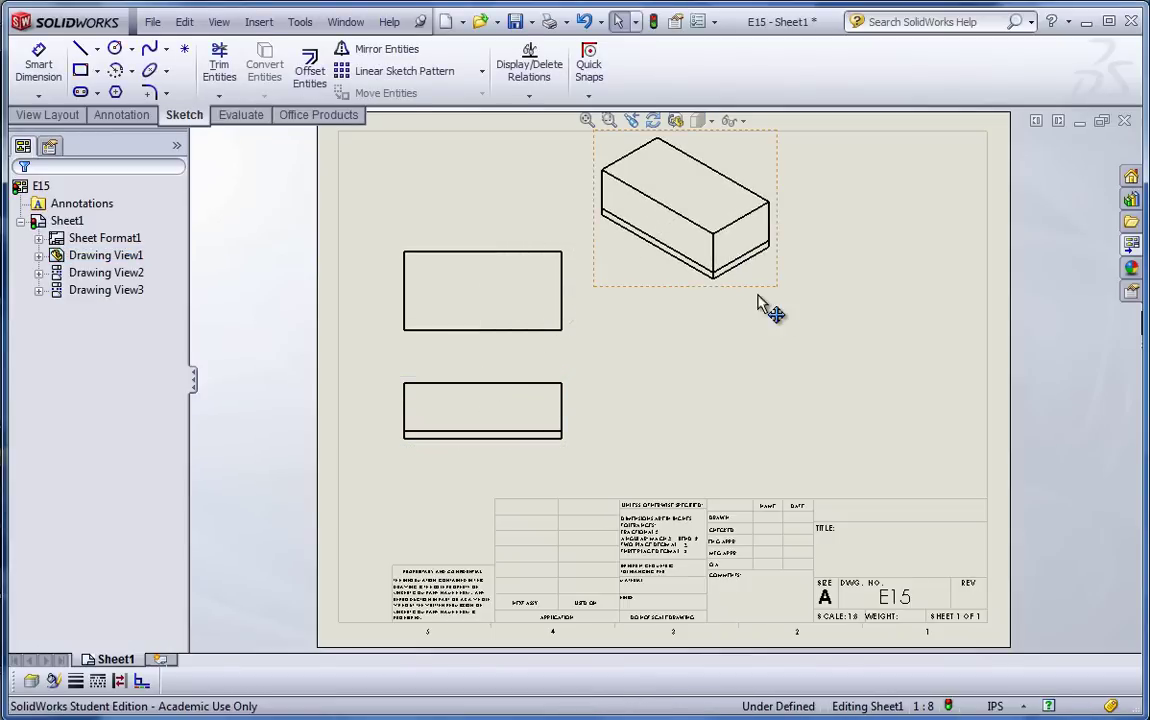
left_click_drag(762, 303, 935, 402)
left_click(932, 394)
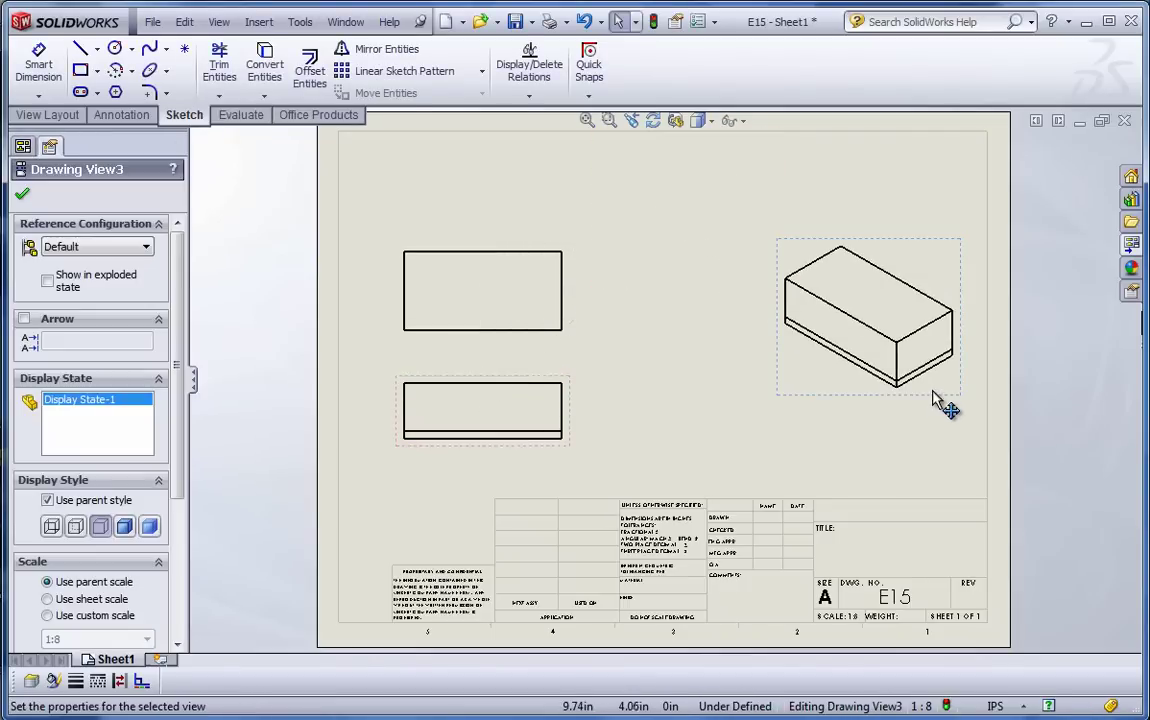
Show the isometric view exploded, separating the core, valve cover and cavity
right_click(935, 398)
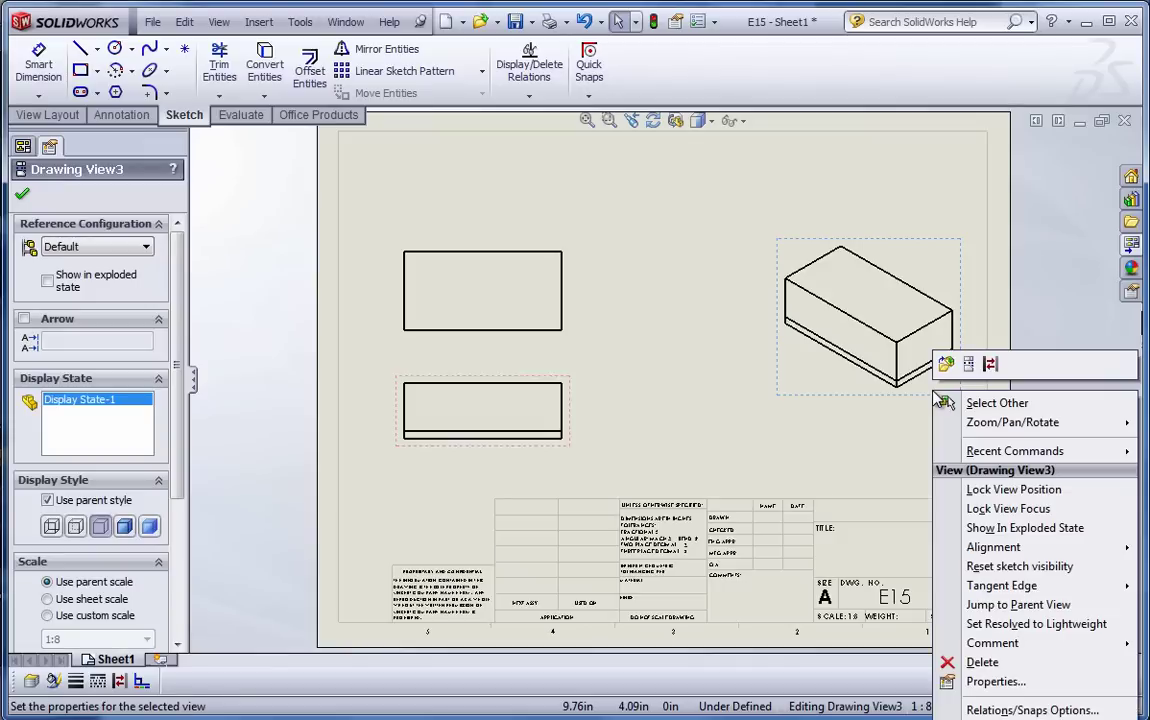
left_click(1007, 528)
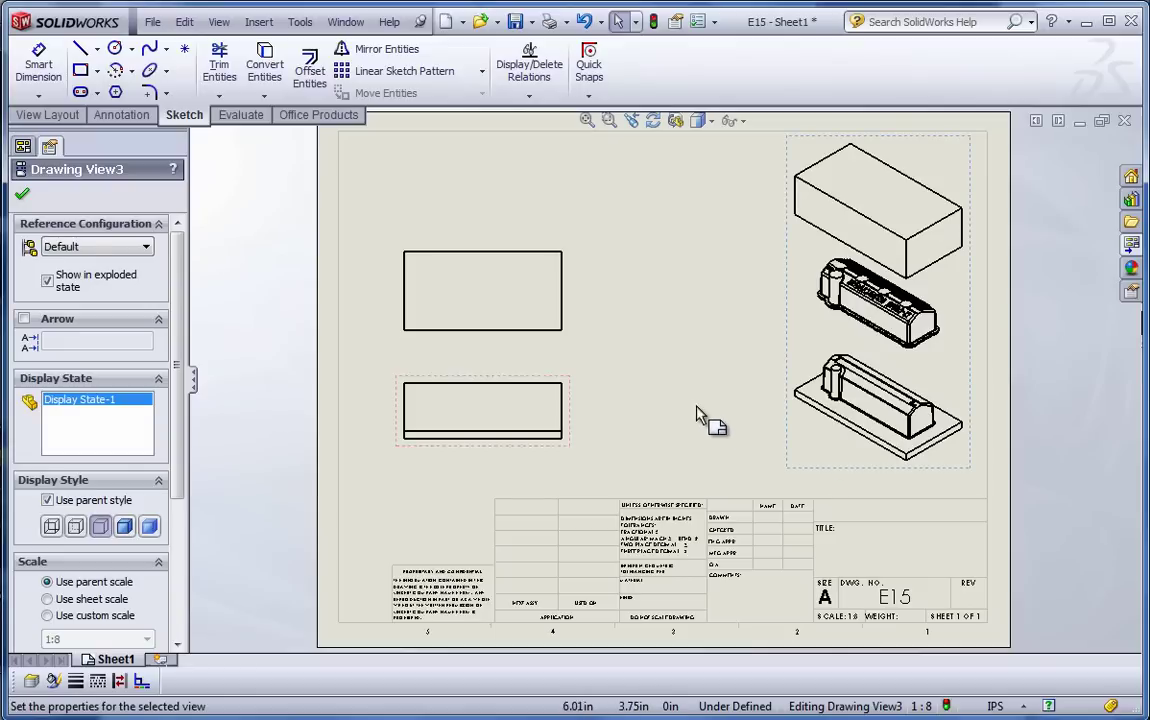
left_click(665, 378)
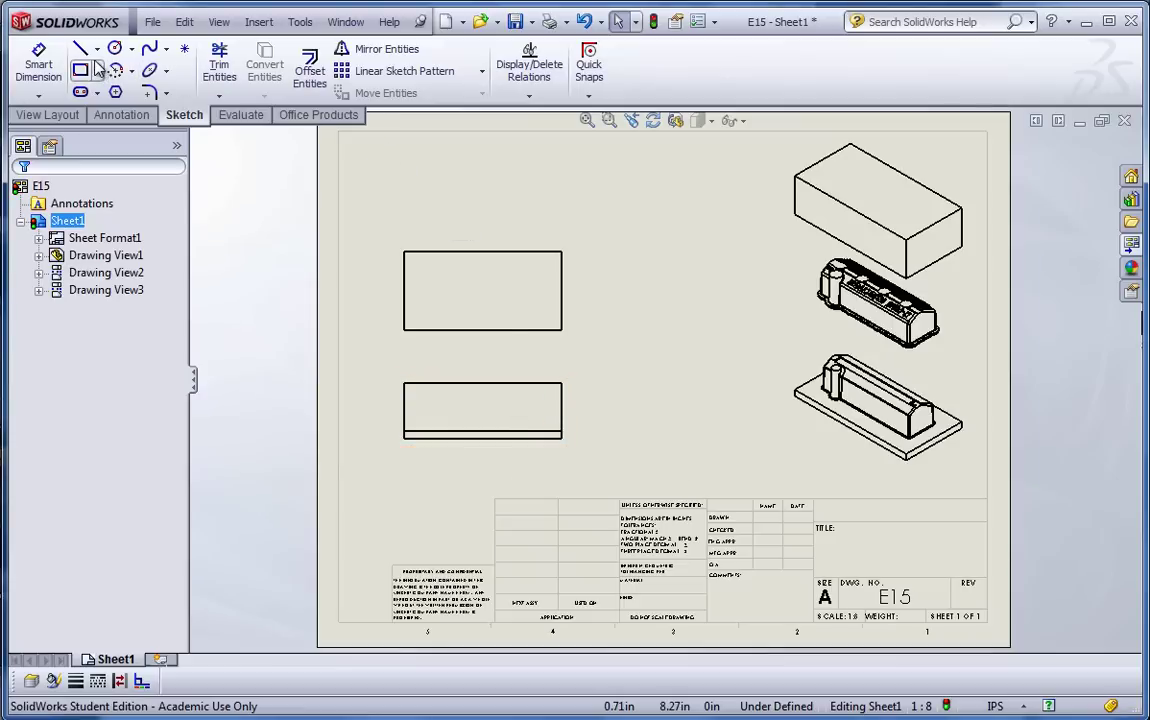
Cut Section A-A vertically through the front view and place it to the right
left_click(45, 114)
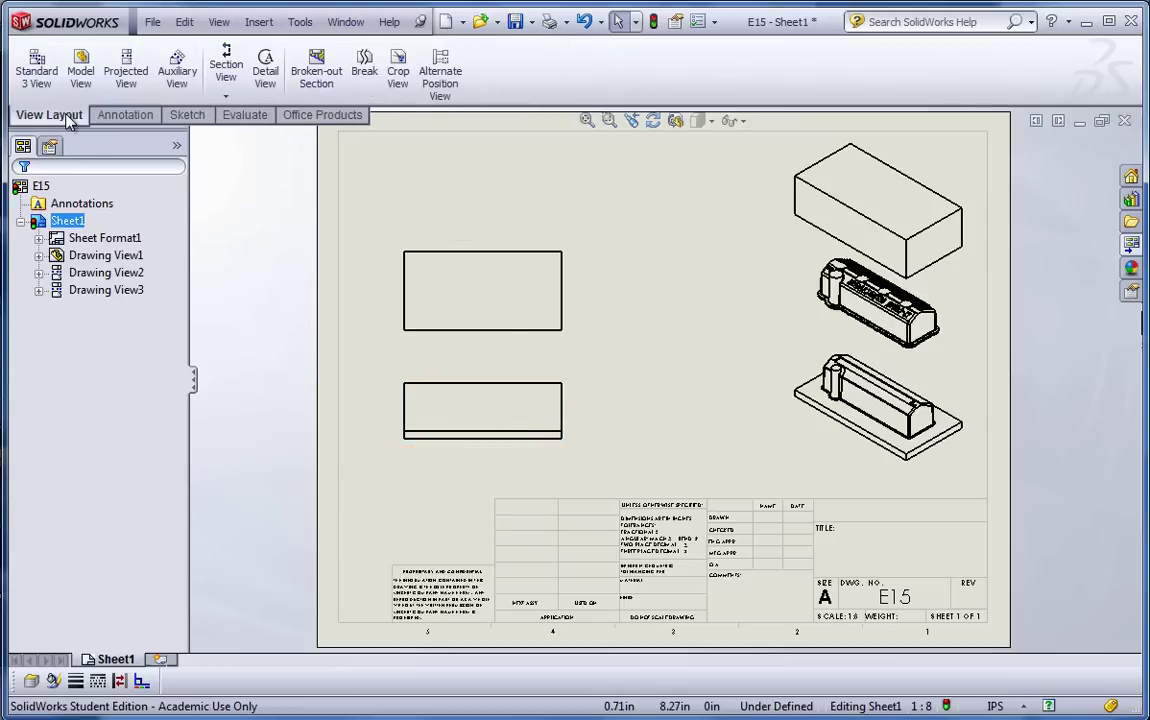
left_click(228, 64)
scroll(560, 386, "down", 3)
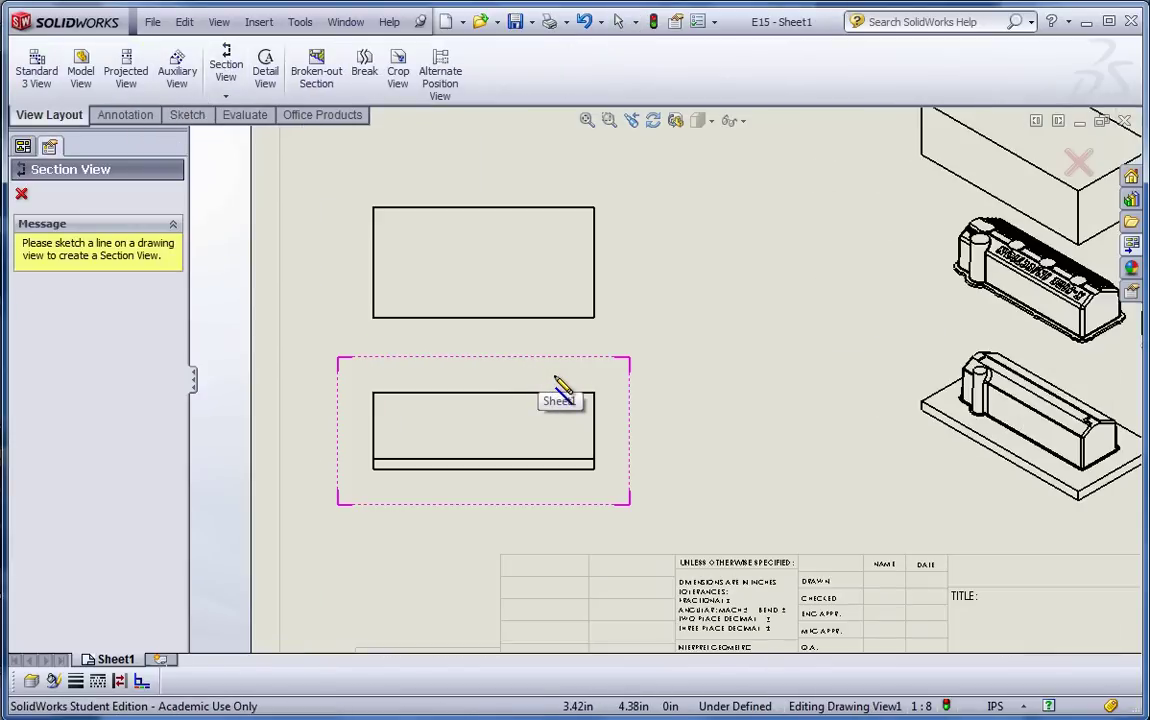
left_click(553, 376)
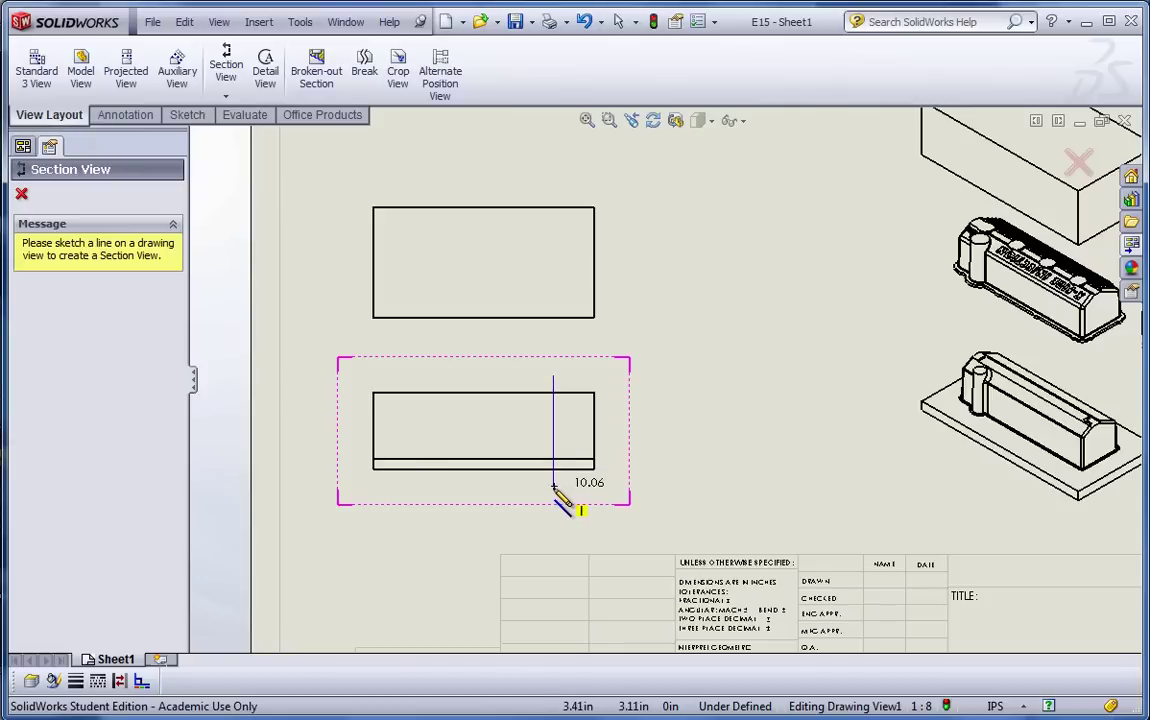
left_click(554, 490)
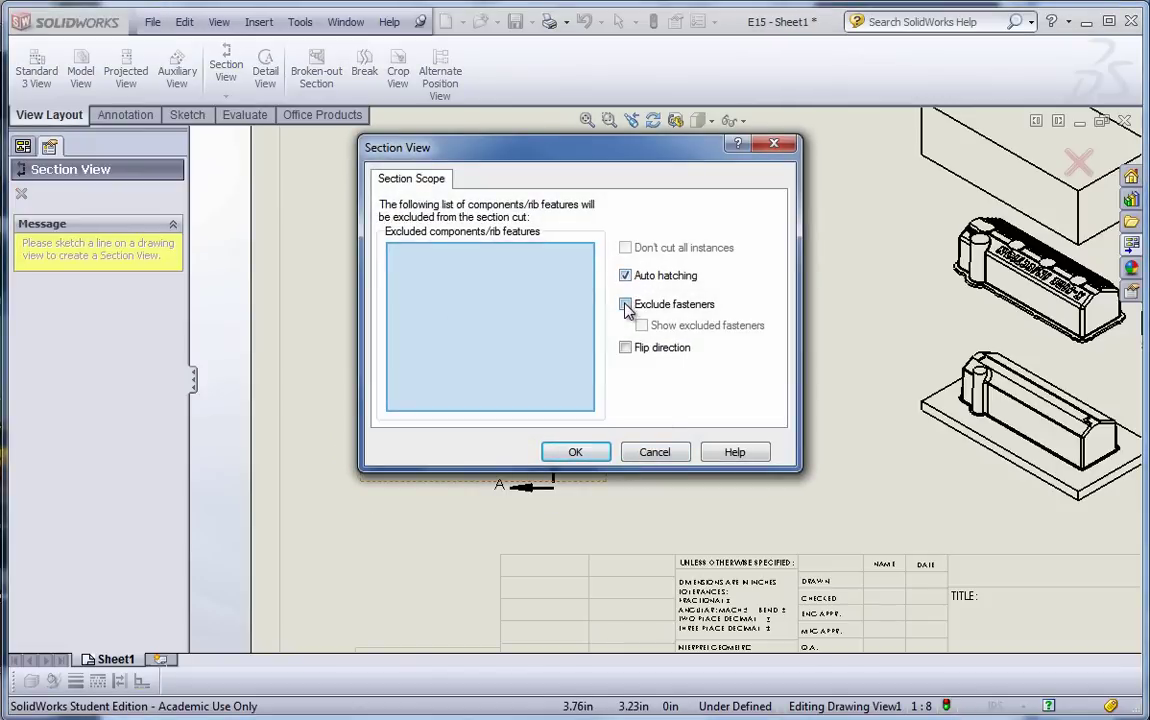
left_click(580, 452)
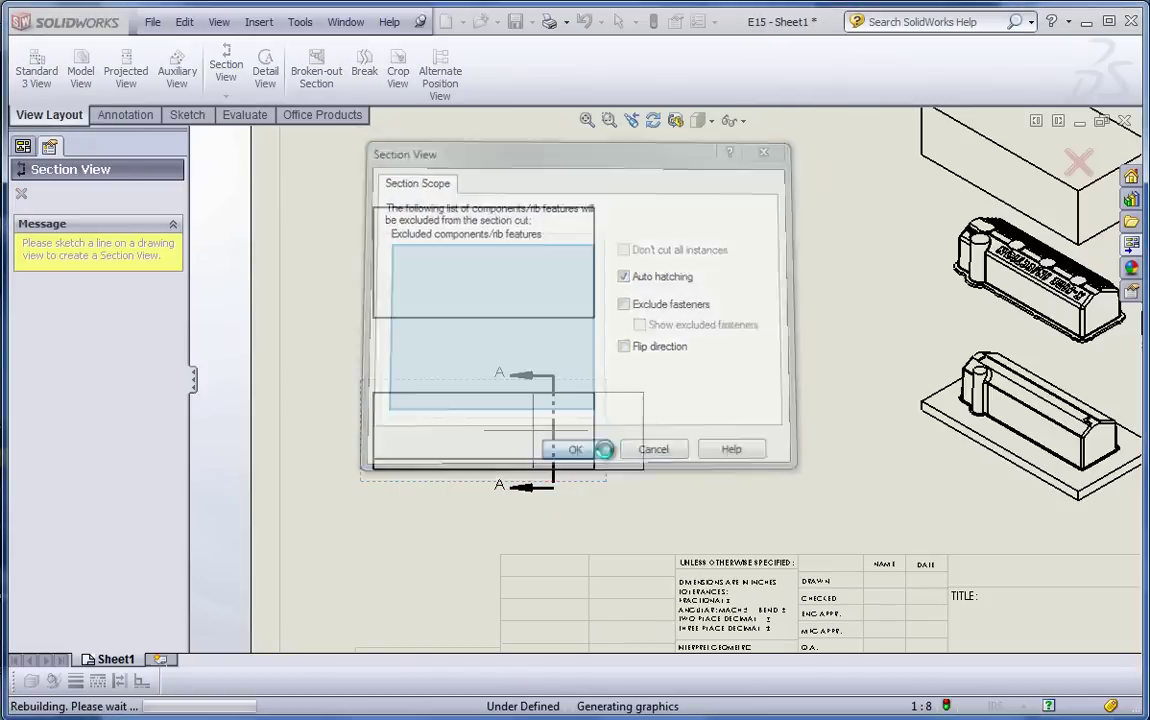
left_click(709, 432)
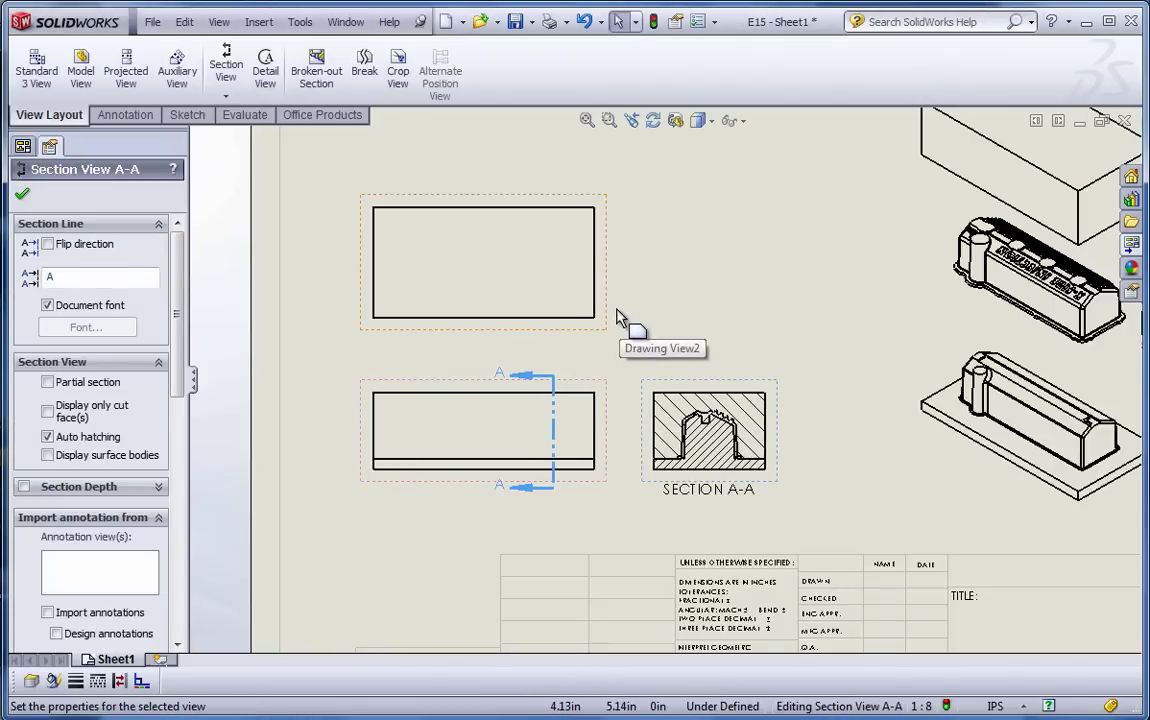
key("z")
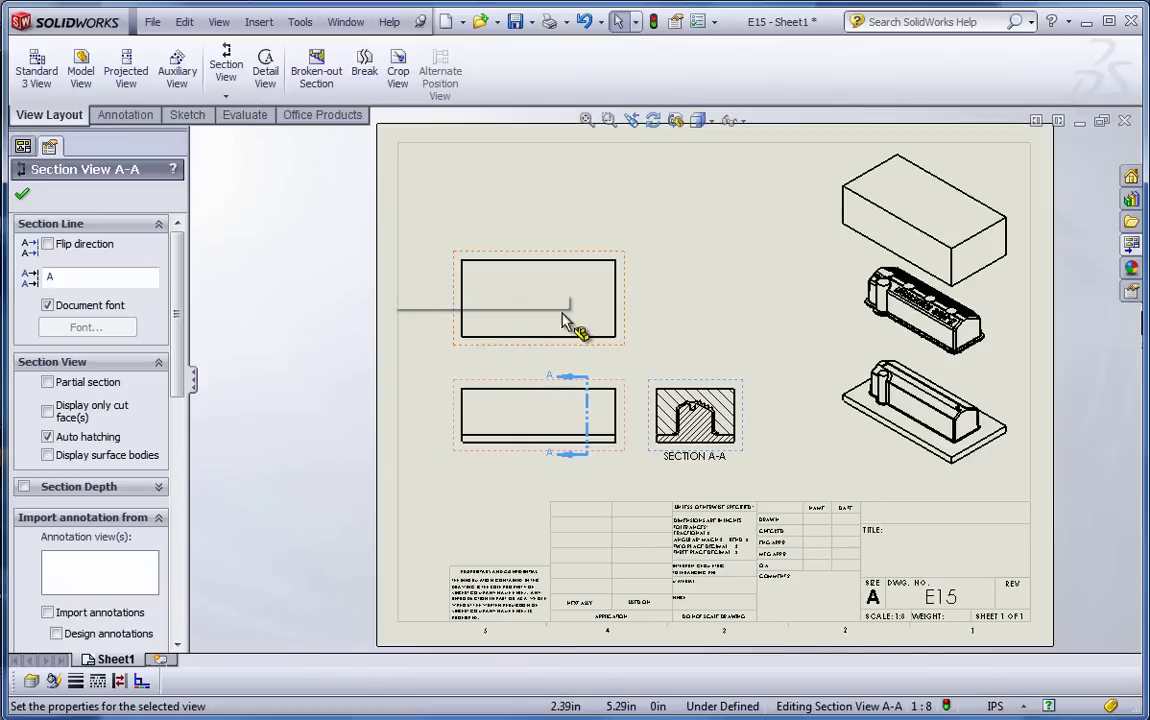
scroll(630, 252, "up", 1)
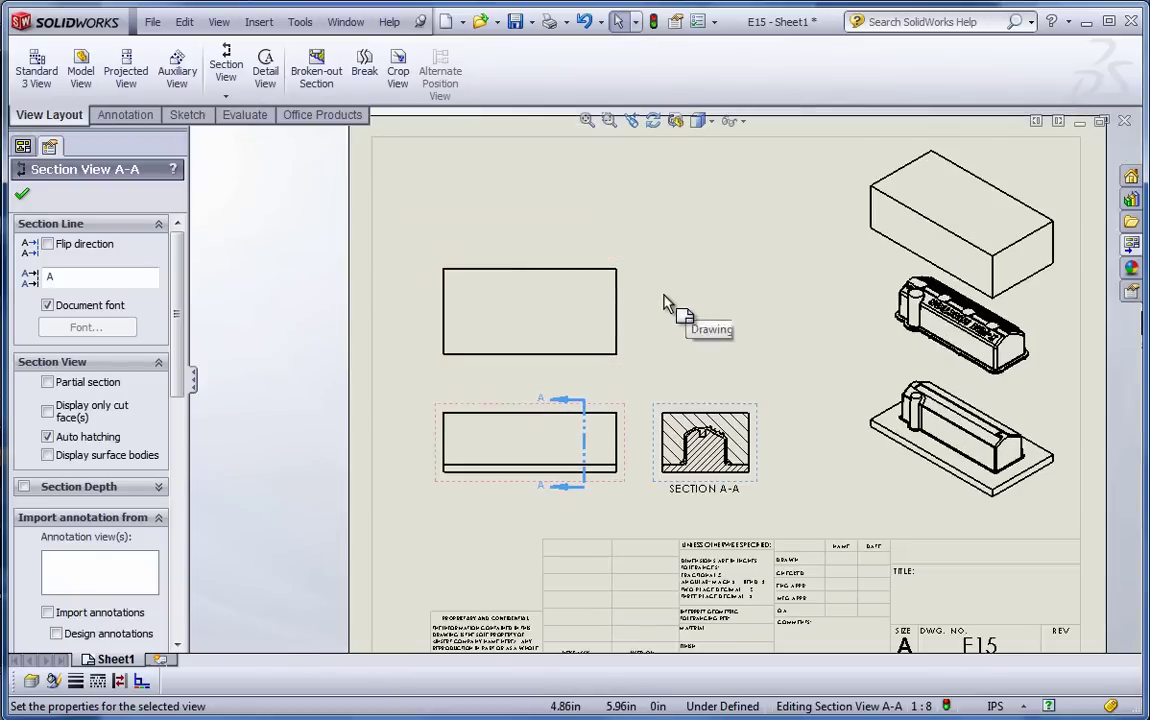
Set the top and front drawing views to Hidden Lines Visible
left_click(459, 360)
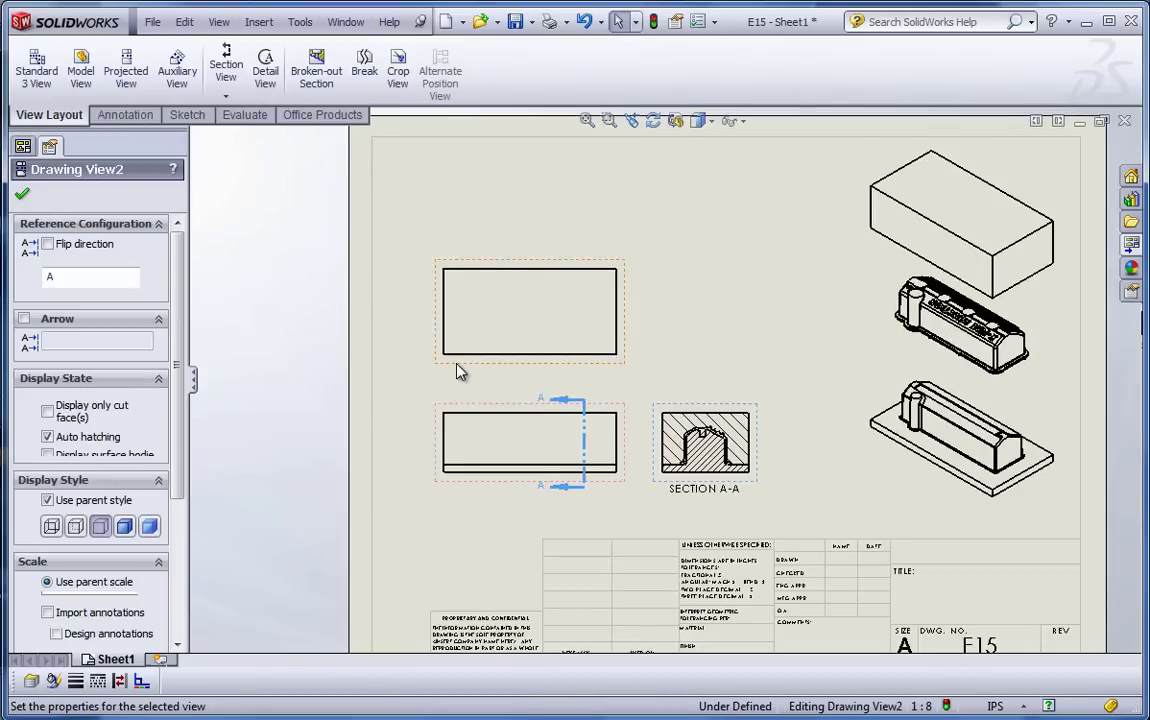
left_click(80, 526)
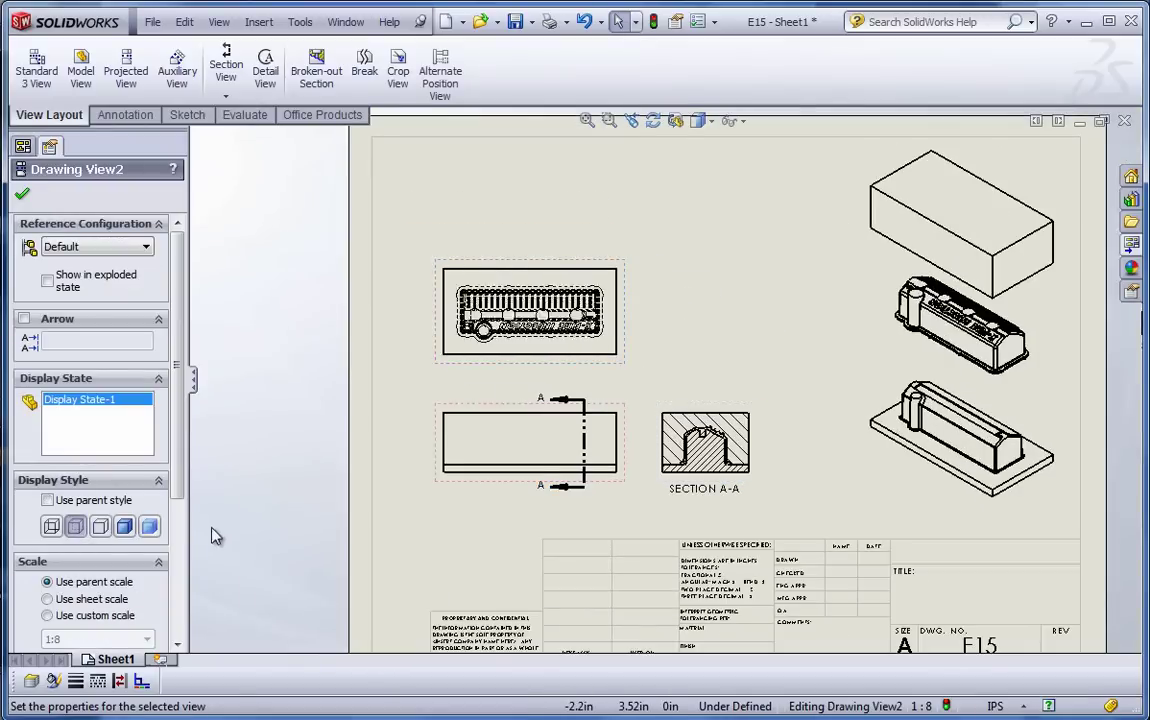
left_click(447, 512)
left_click(450, 482)
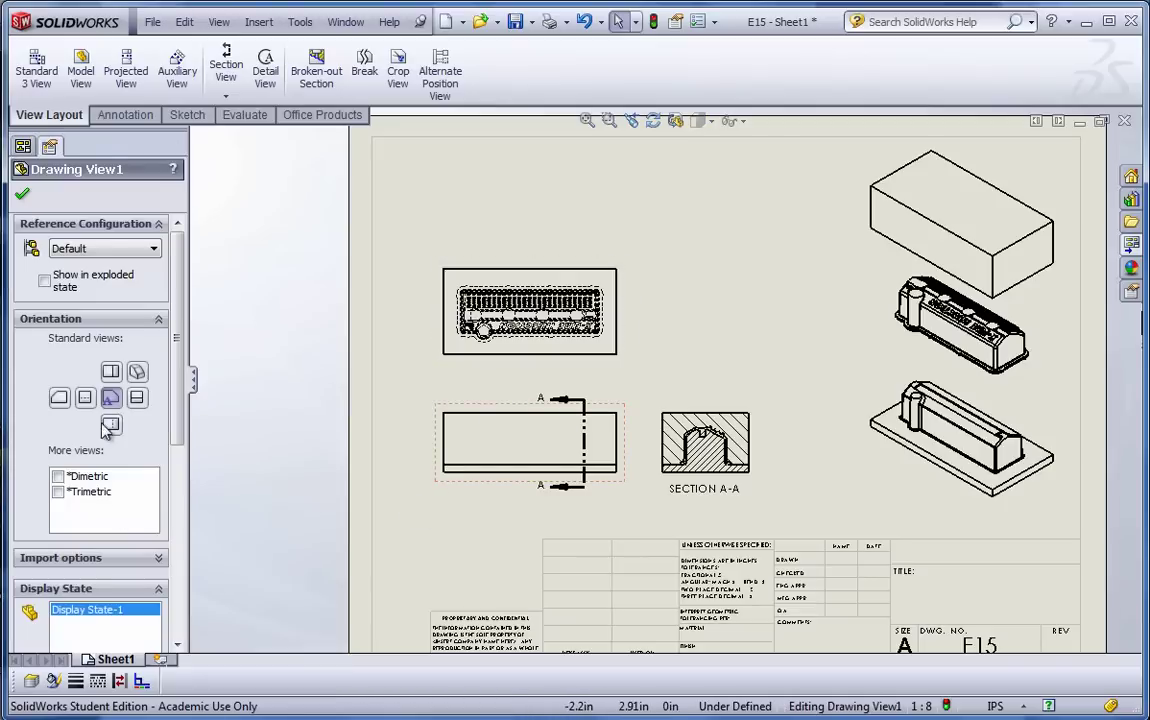
left_click(443, 459)
left_click(22, 195)
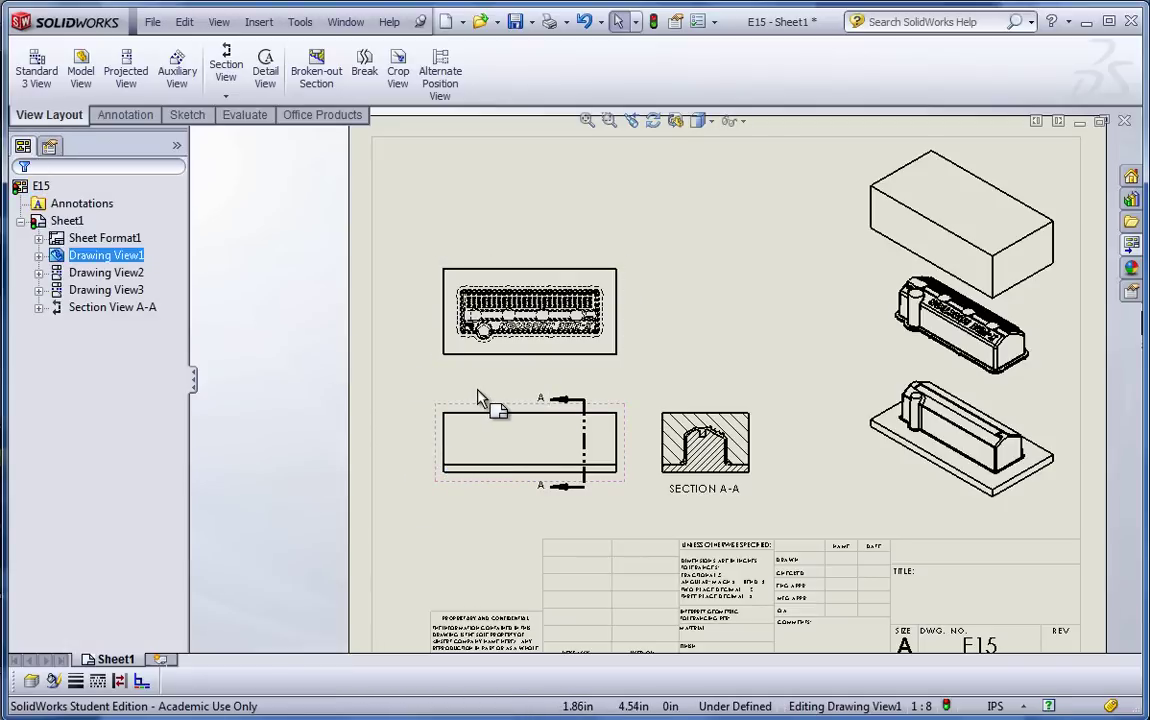
left_click(477, 398)
left_click(480, 410)
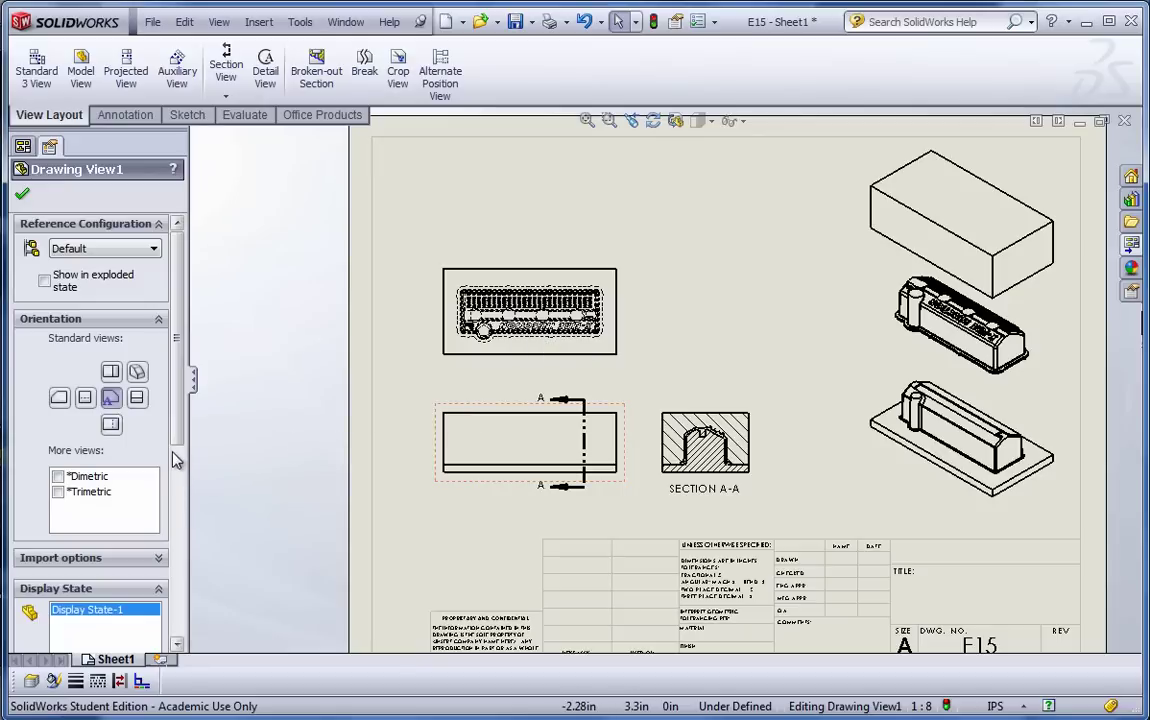
scroll(180, 540, "down", 5)
left_click(84, 378)
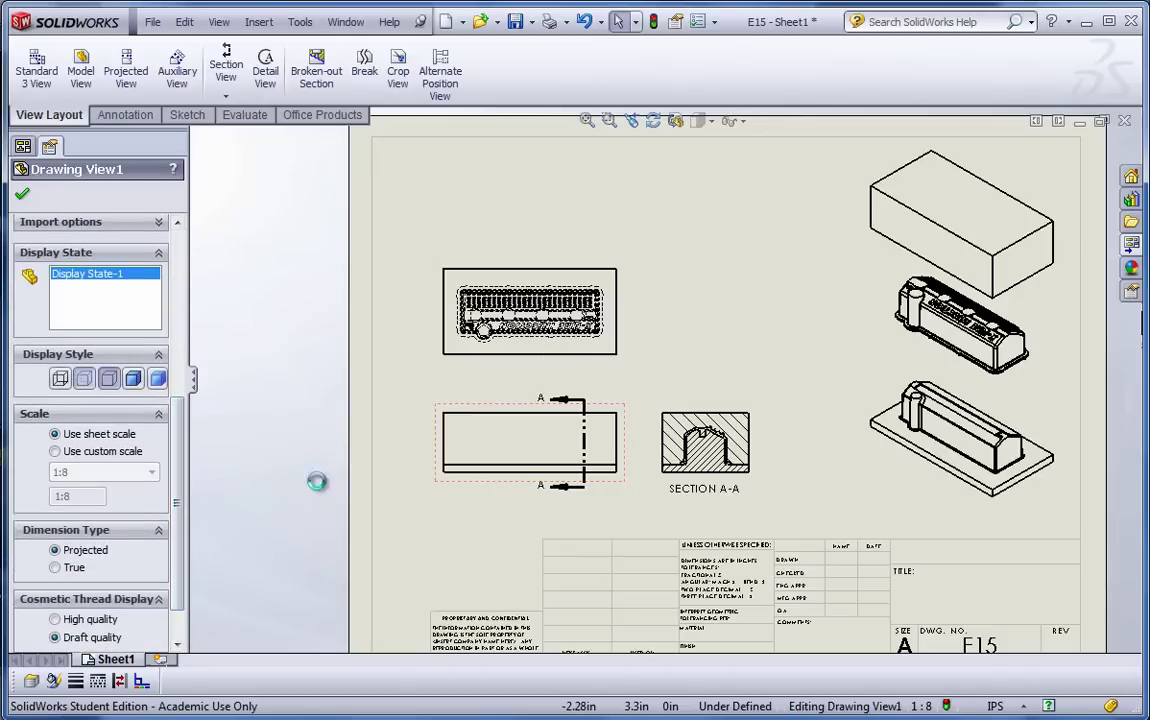
left_click(870, 515)
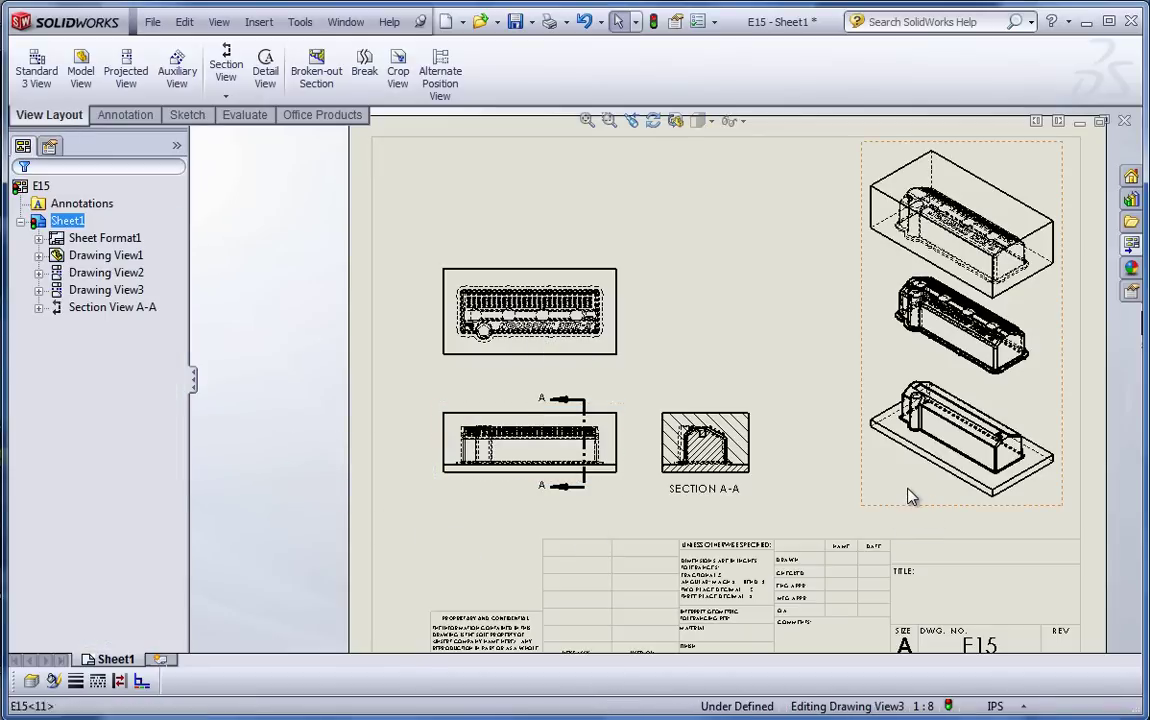
Set the stacked isometric views to Hidden Lines Removed
left_click(880, 455)
left_click(101, 526)
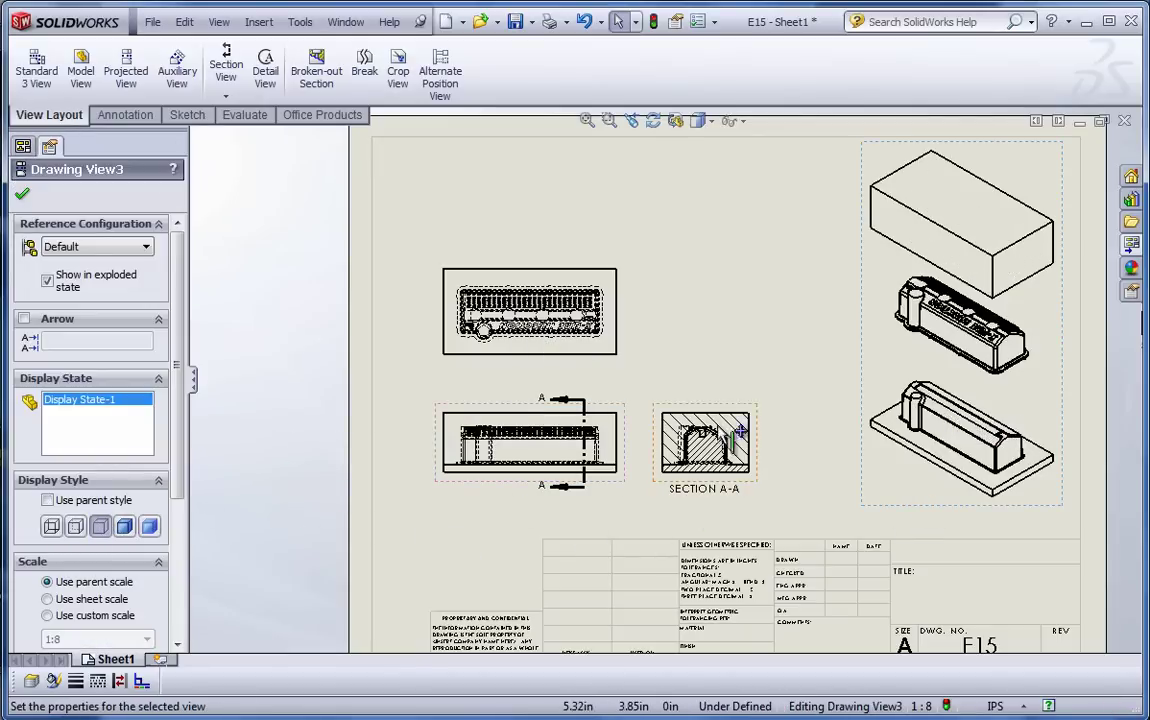
left_click(716, 338)
Expand Drawing View2 and E15<10> in the tree to list its components
scroll(663, 384, "up", 2)
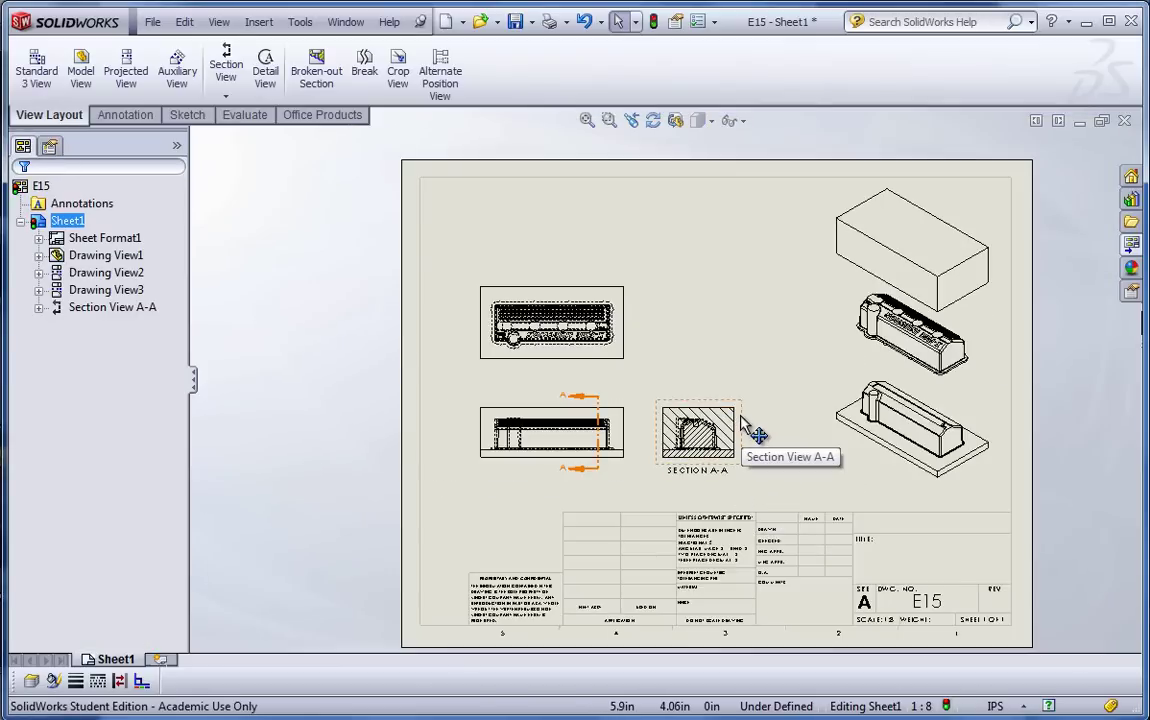
left_click(38, 273)
left_click(56, 290)
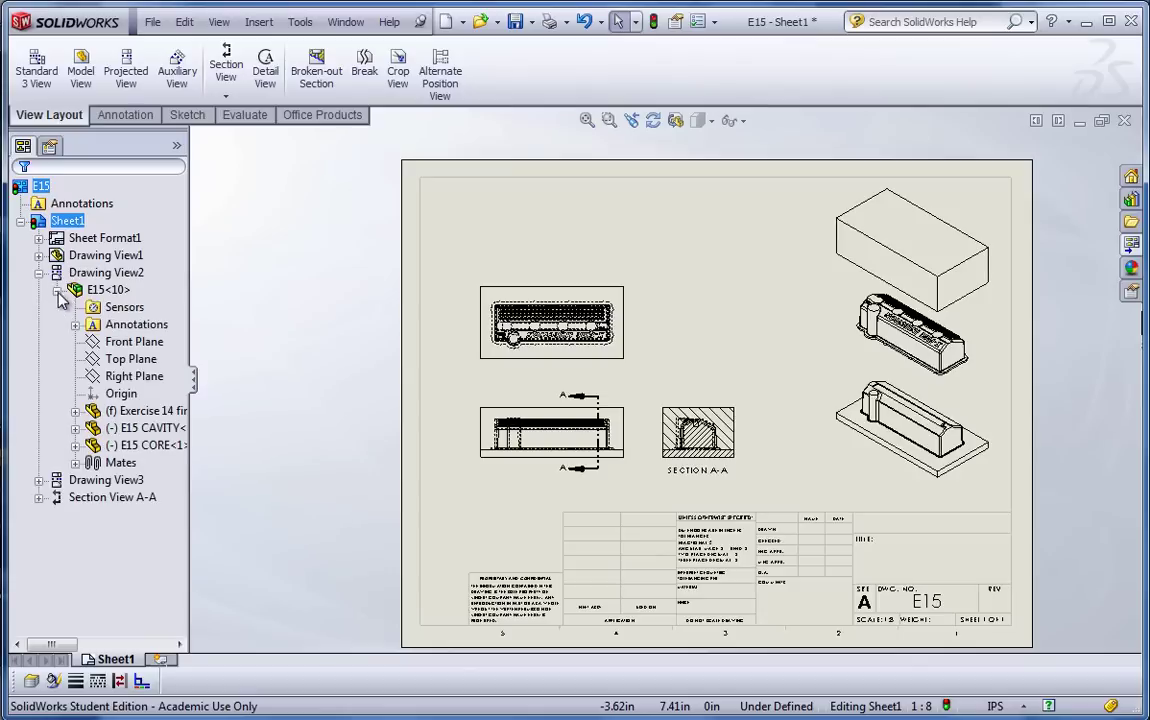
Add three new drawing layers and make the CORE layer red
left_click(32, 682)
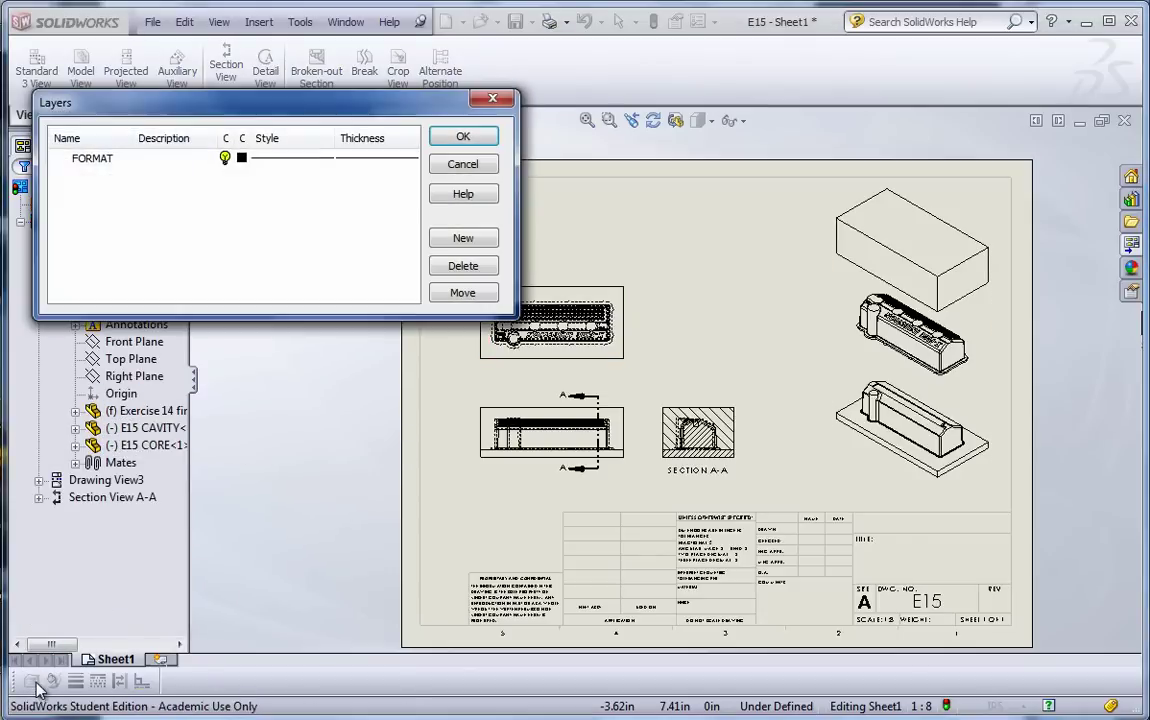
left_click(463, 240)
left_click(463, 240)
left_click(463, 240)
left_click(463, 240)
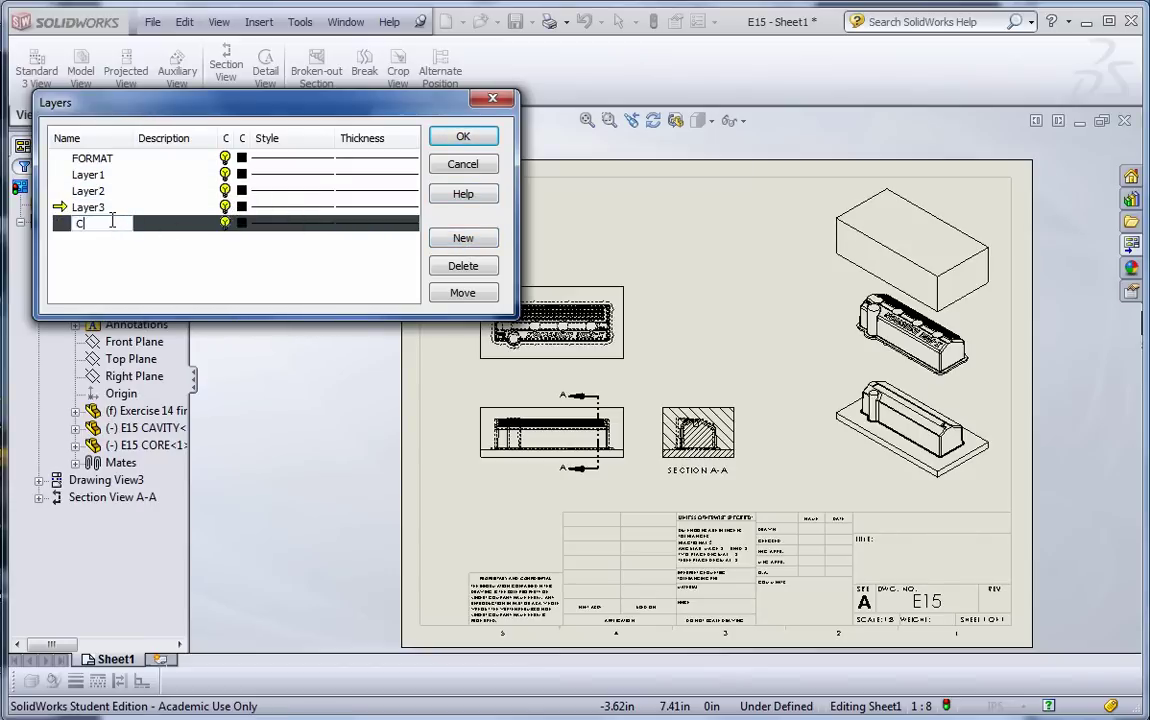
left_click(240, 223)
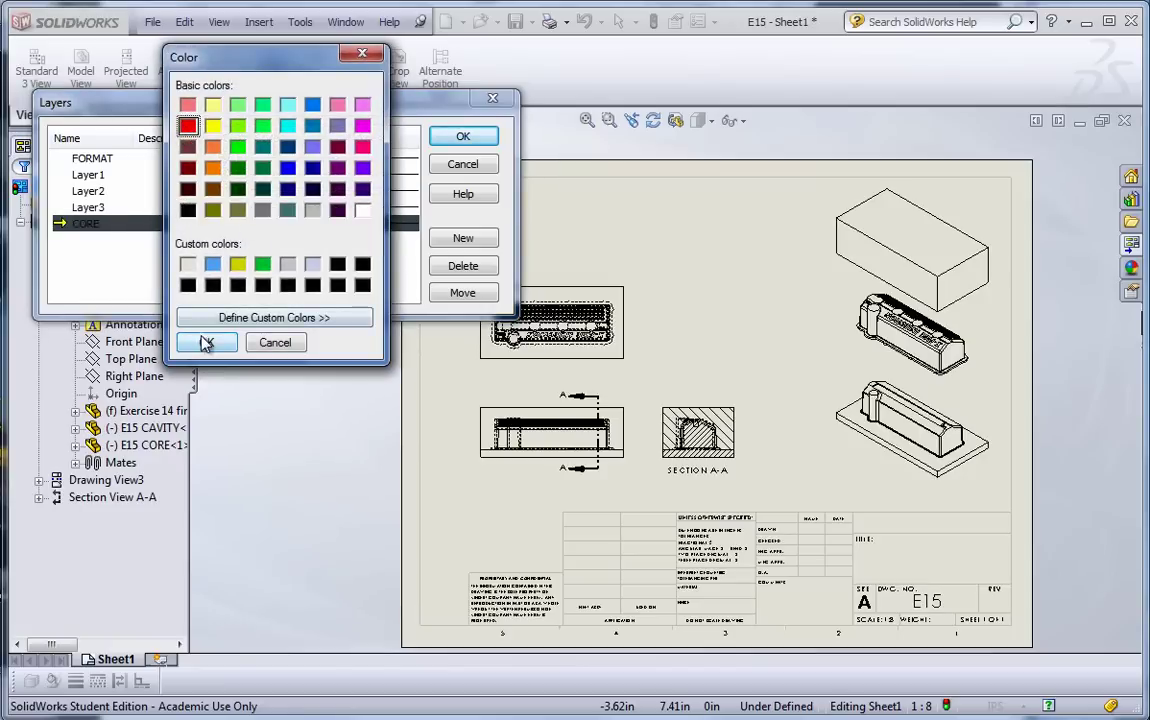
left_click(205, 343)
Rename Layer3 to CAVITY and colour it light blue
left_click(96, 208)
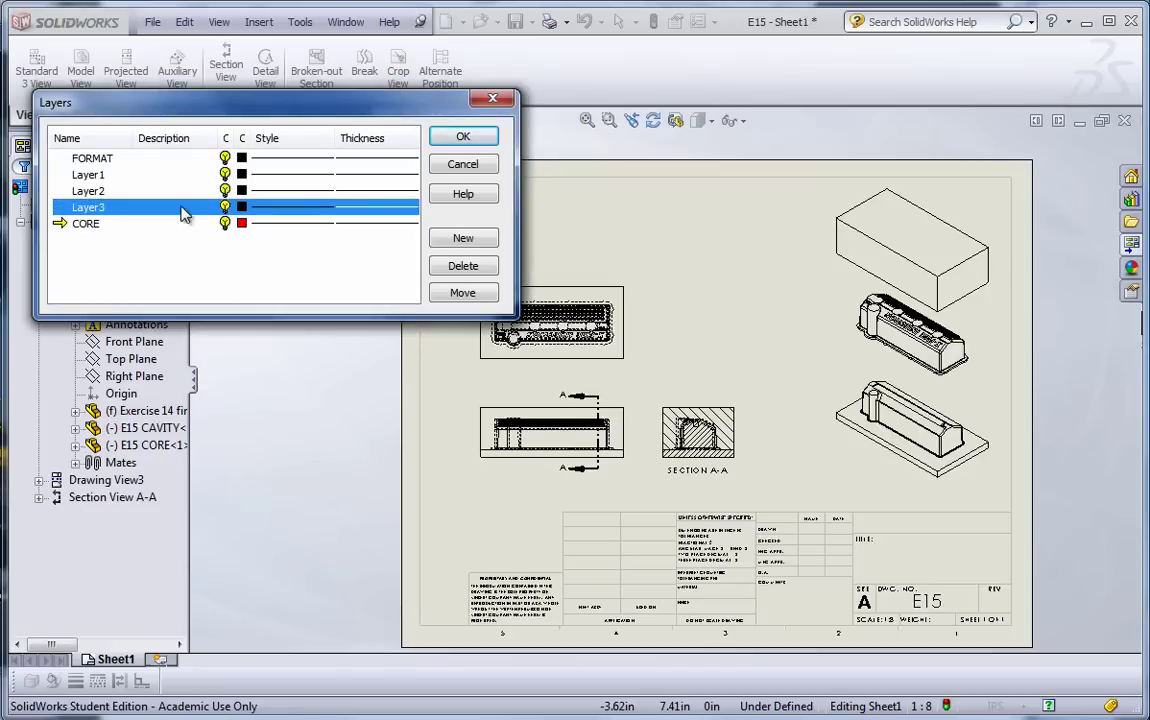
left_click(107, 207)
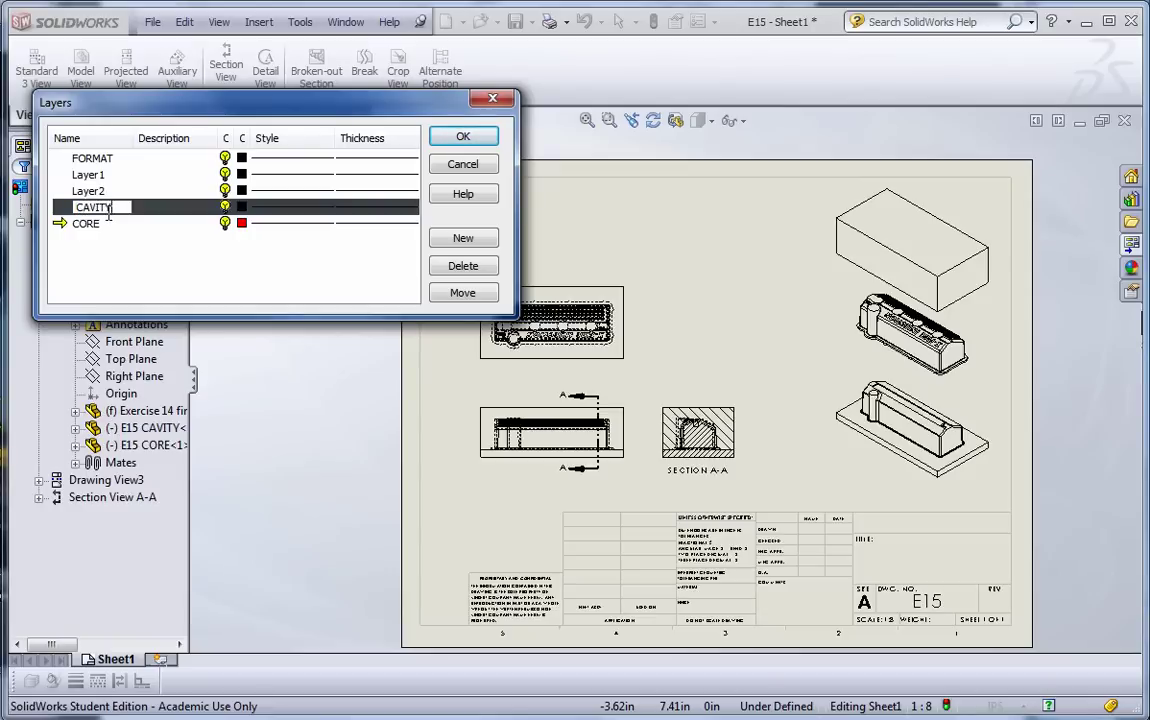
type("CAVITY")
left_click(241, 206)
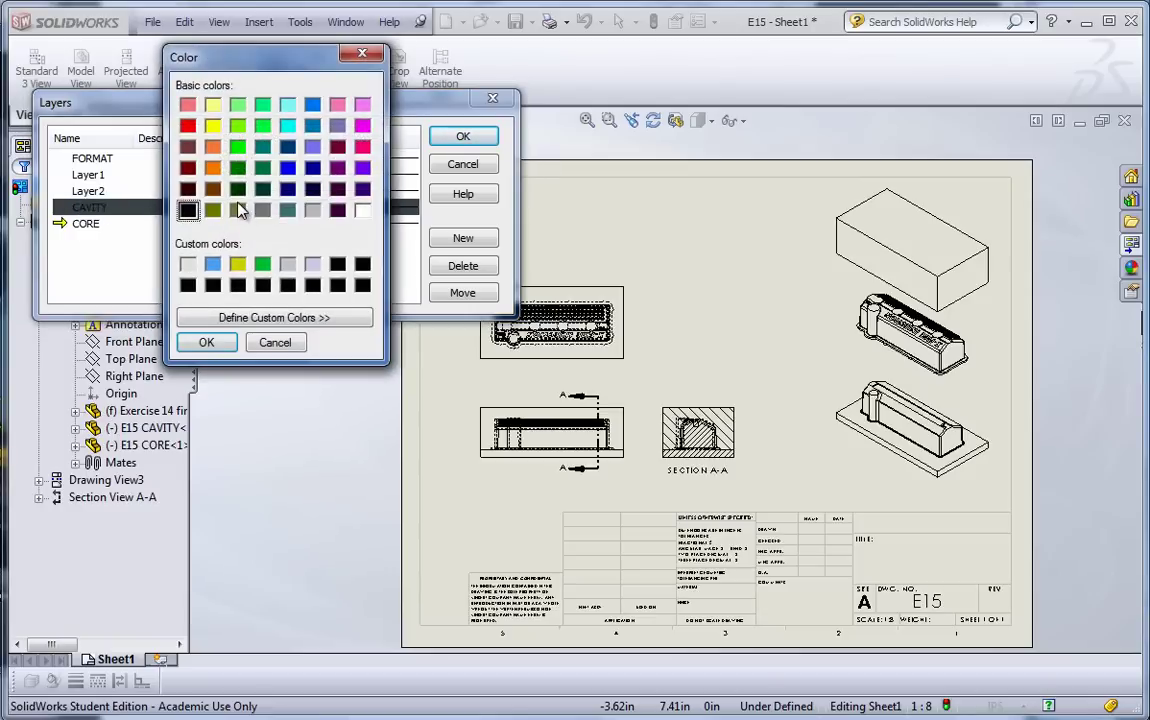
left_click(212, 265)
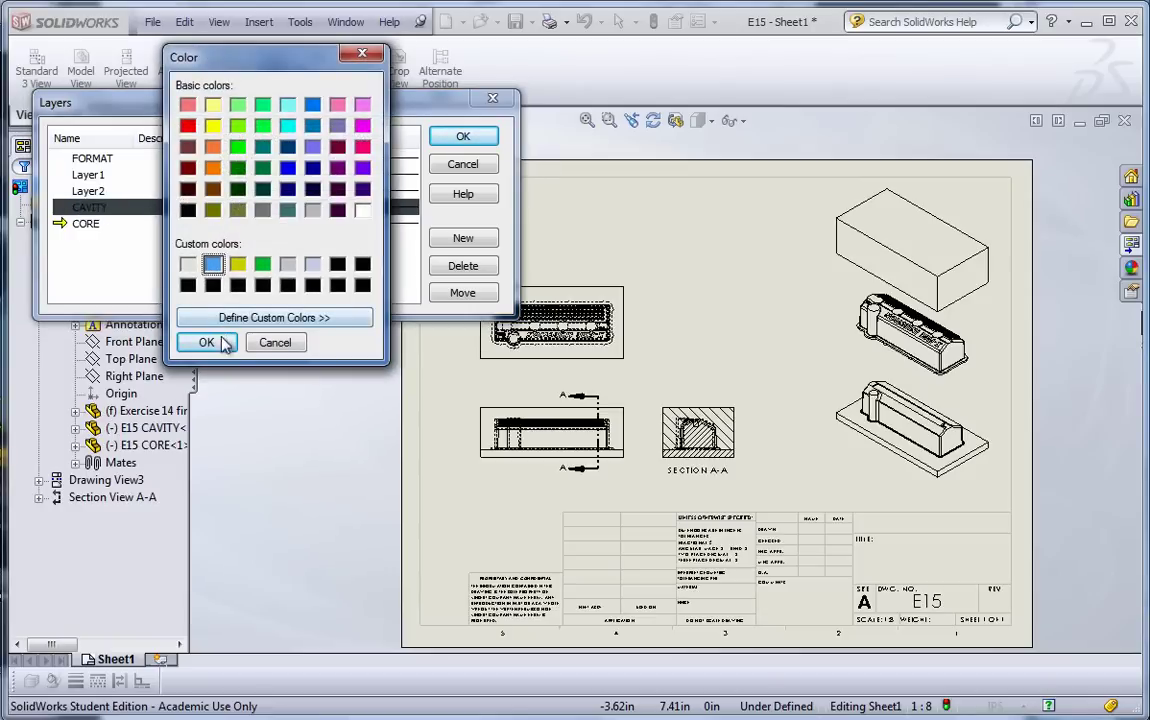
left_click(206, 342)
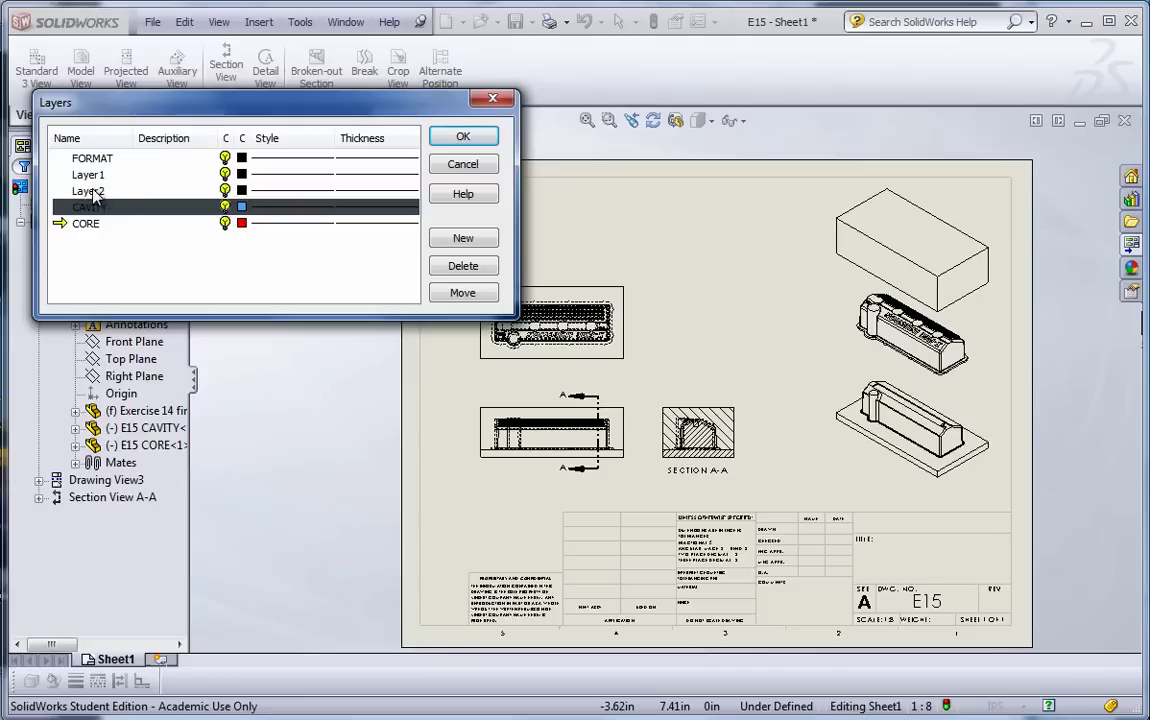
Rename Layer2 to PART, colour it green, and save the layers
left_click(95, 192)
left_click(242, 191)
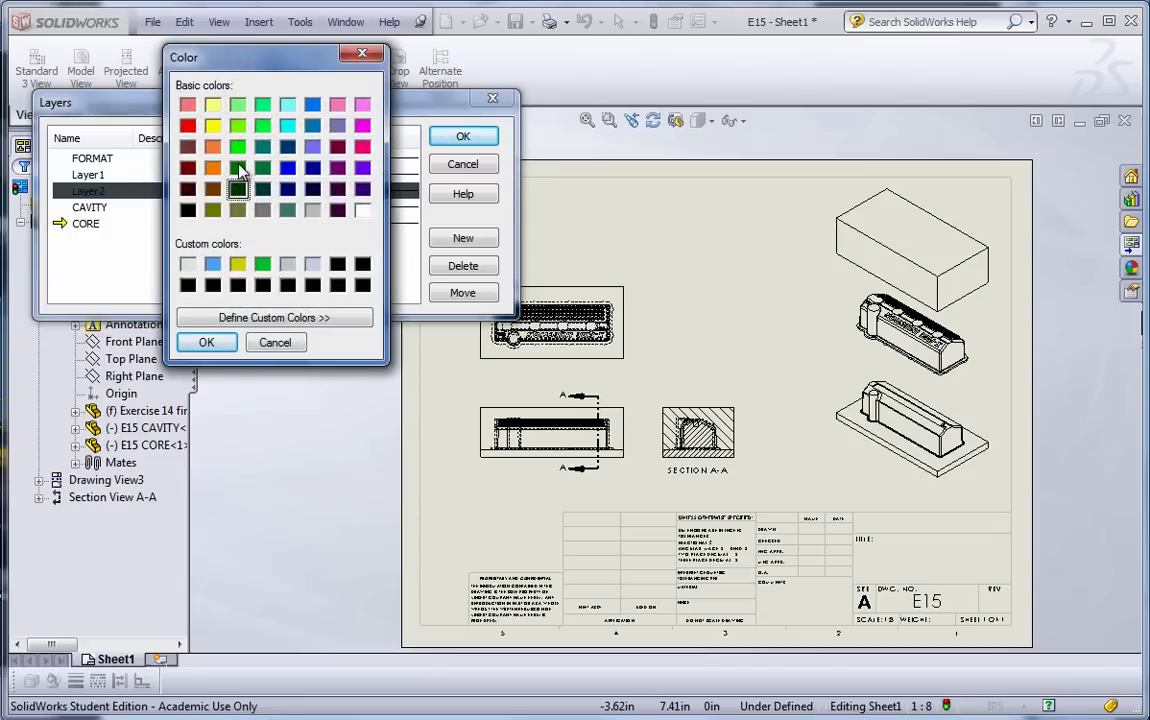
left_click(239, 169)
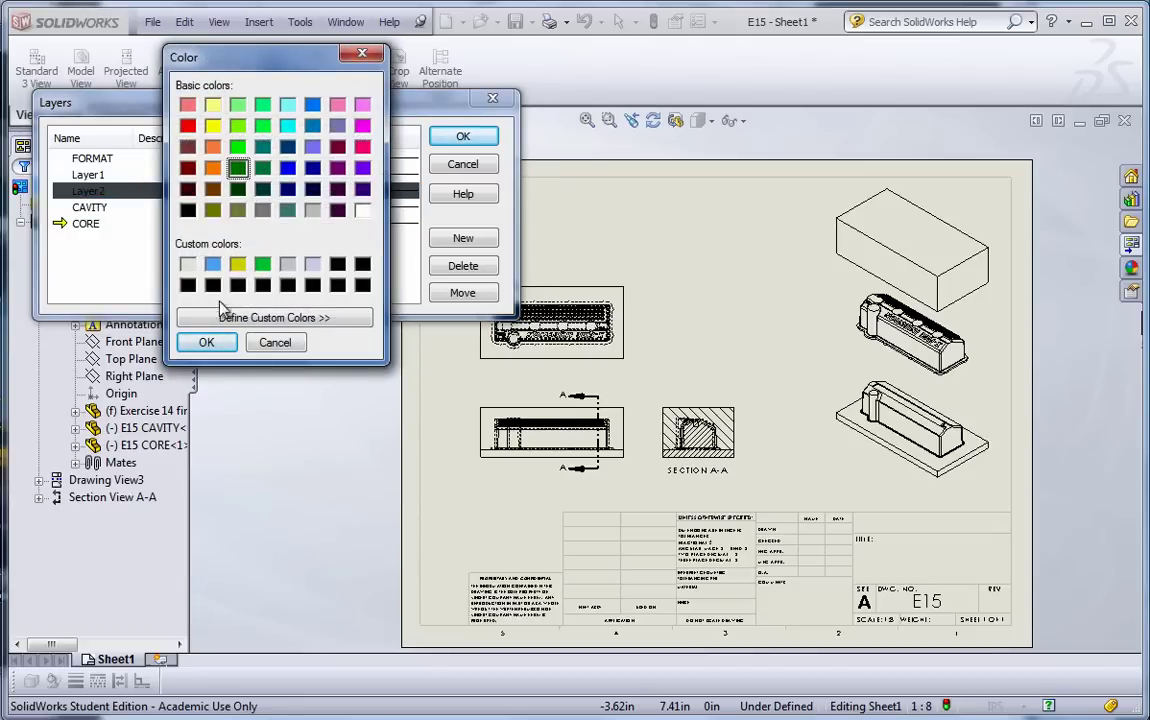
left_click(207, 342)
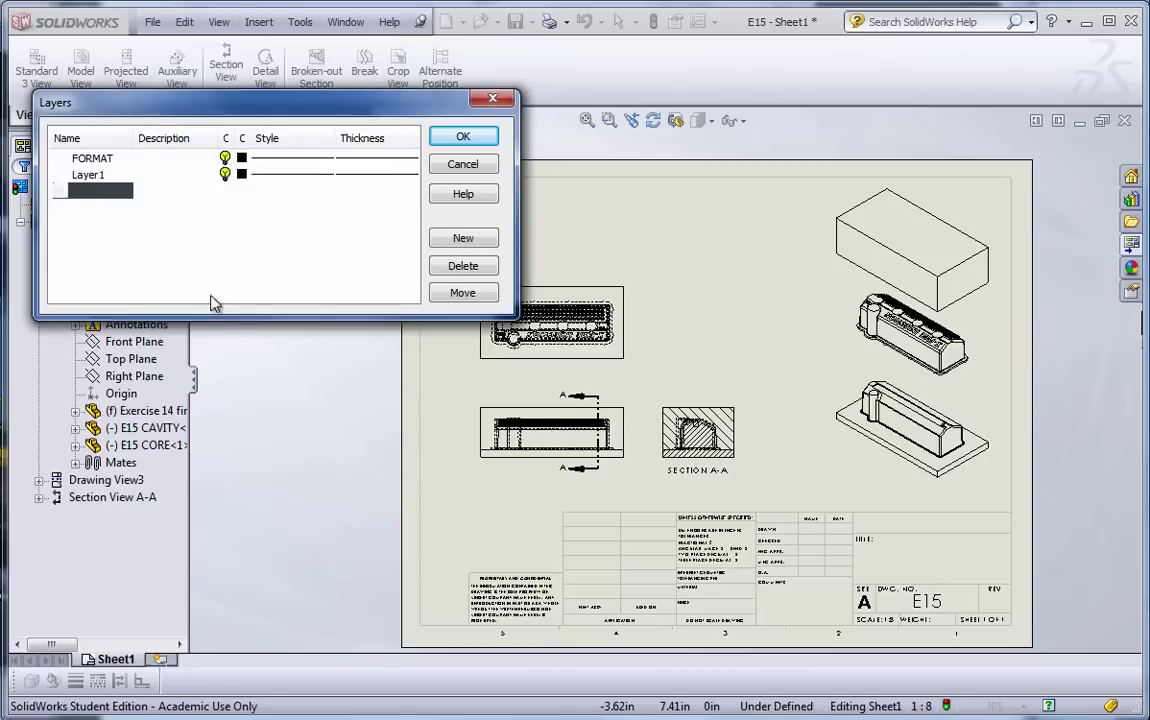
left_click(91, 191)
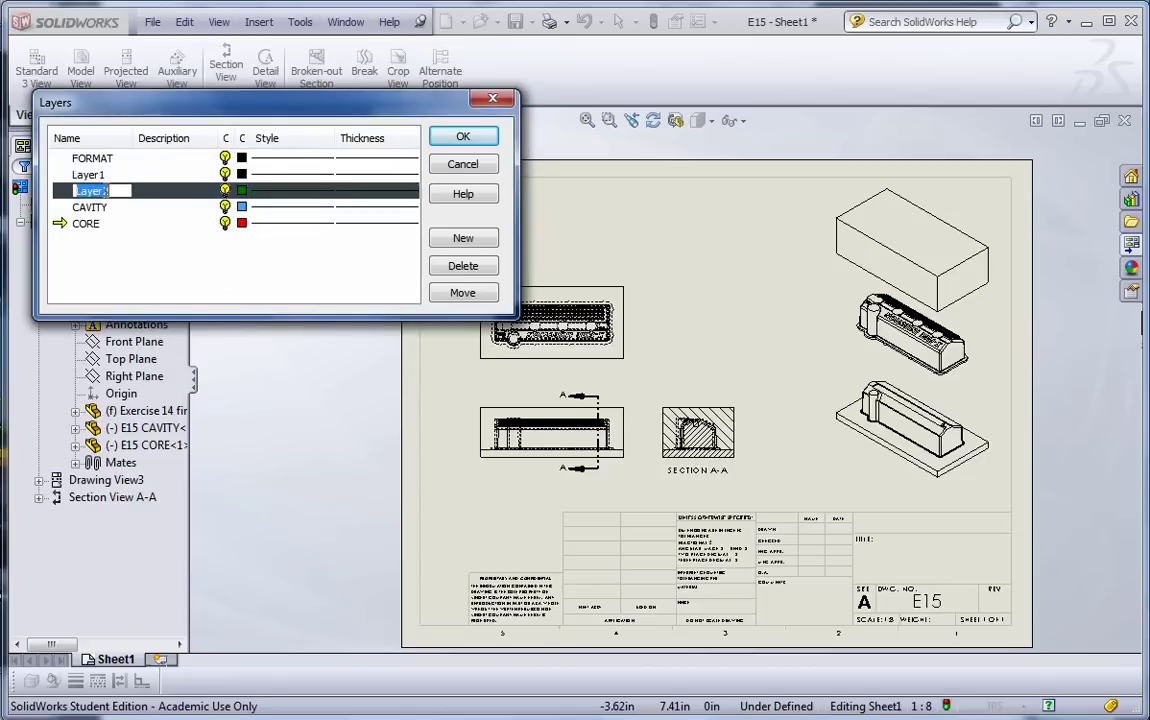
key("Return")
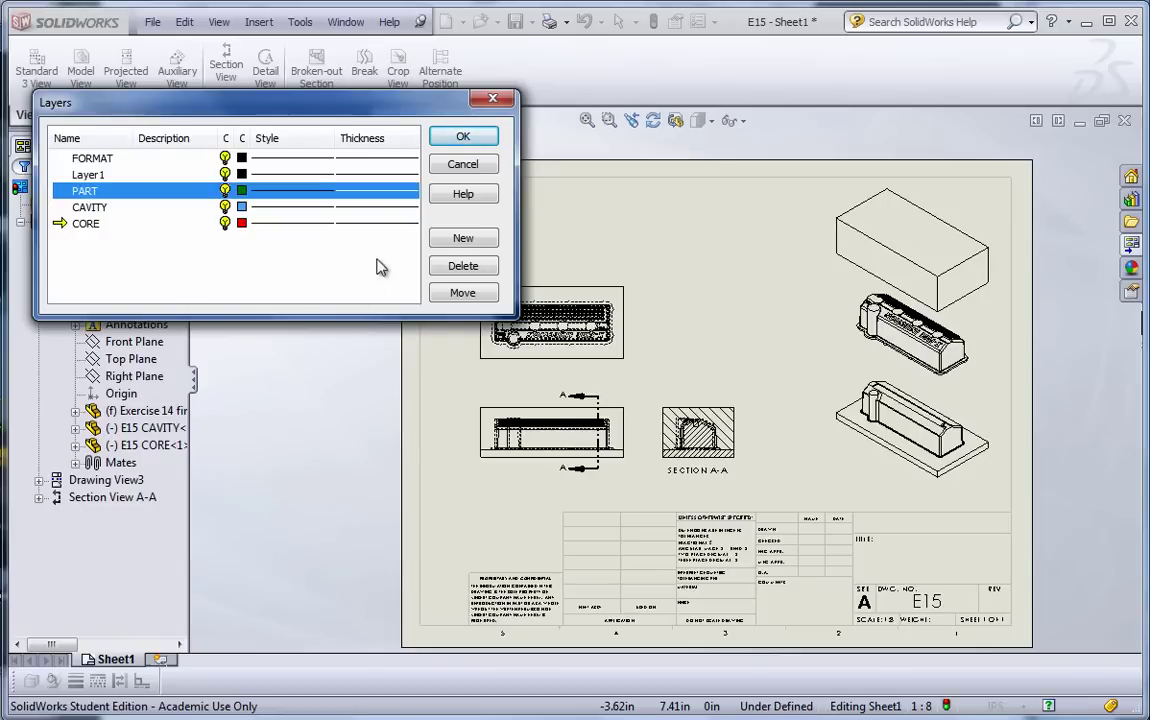
left_click(464, 140)
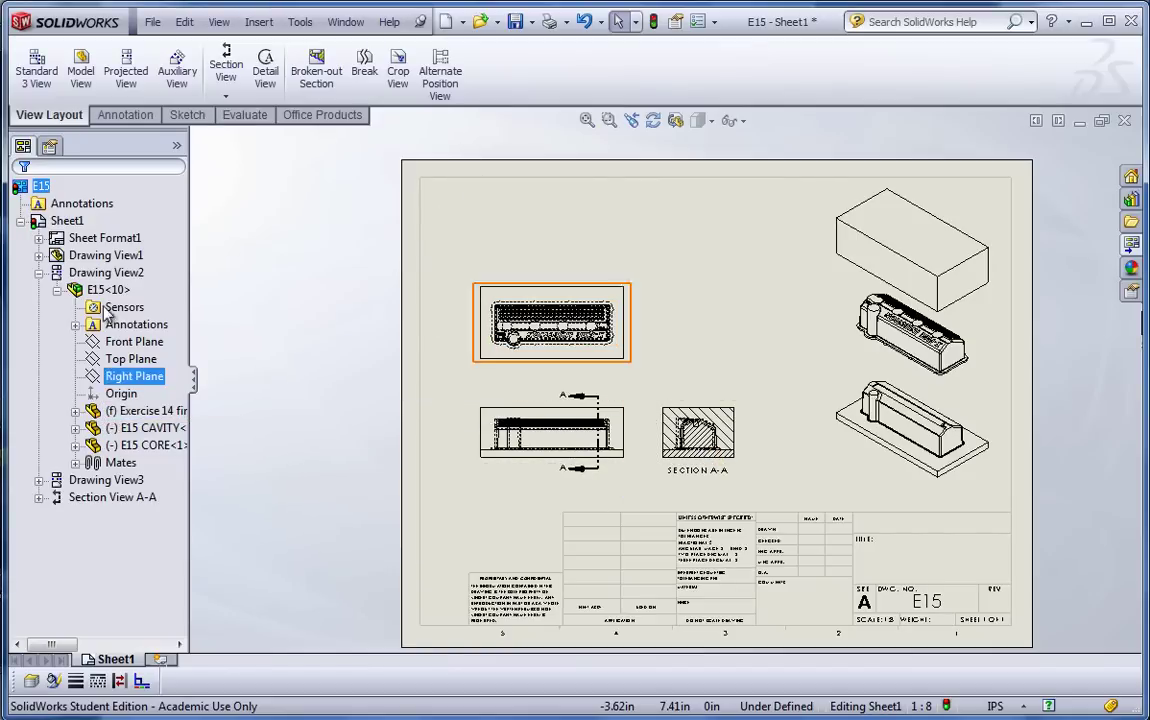
Set the Exercise 14 finished component's line font to the PART layer instead of document defaults
right_click(104, 418)
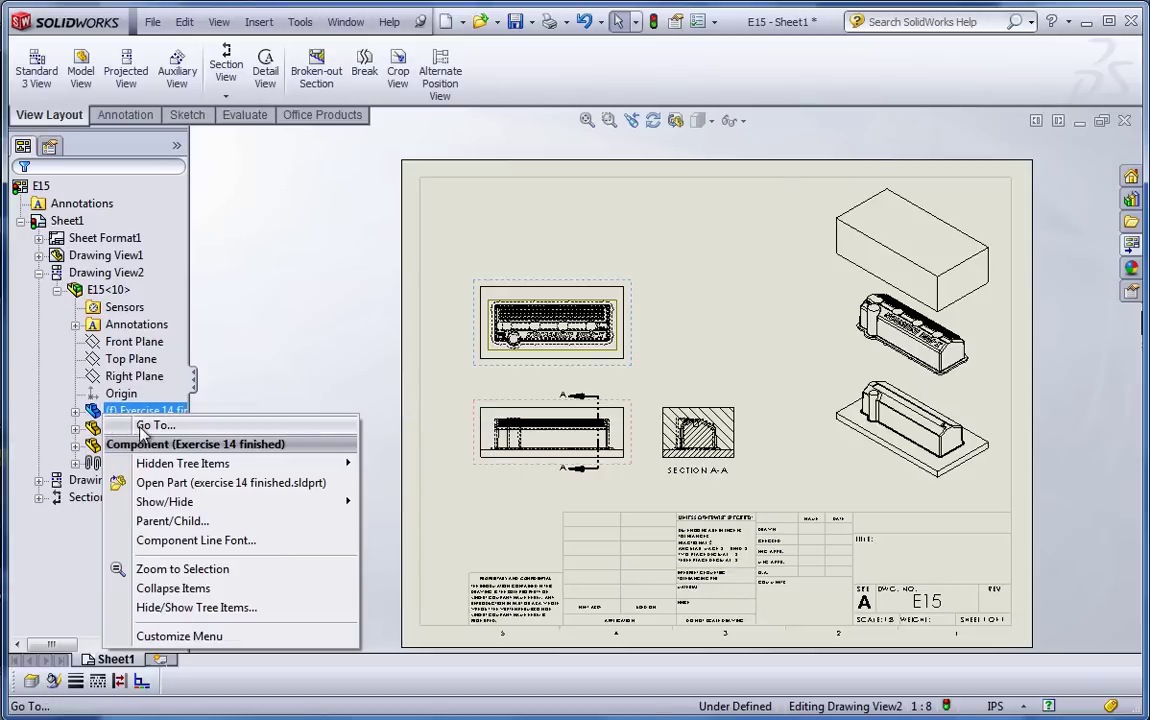
left_click(200, 540)
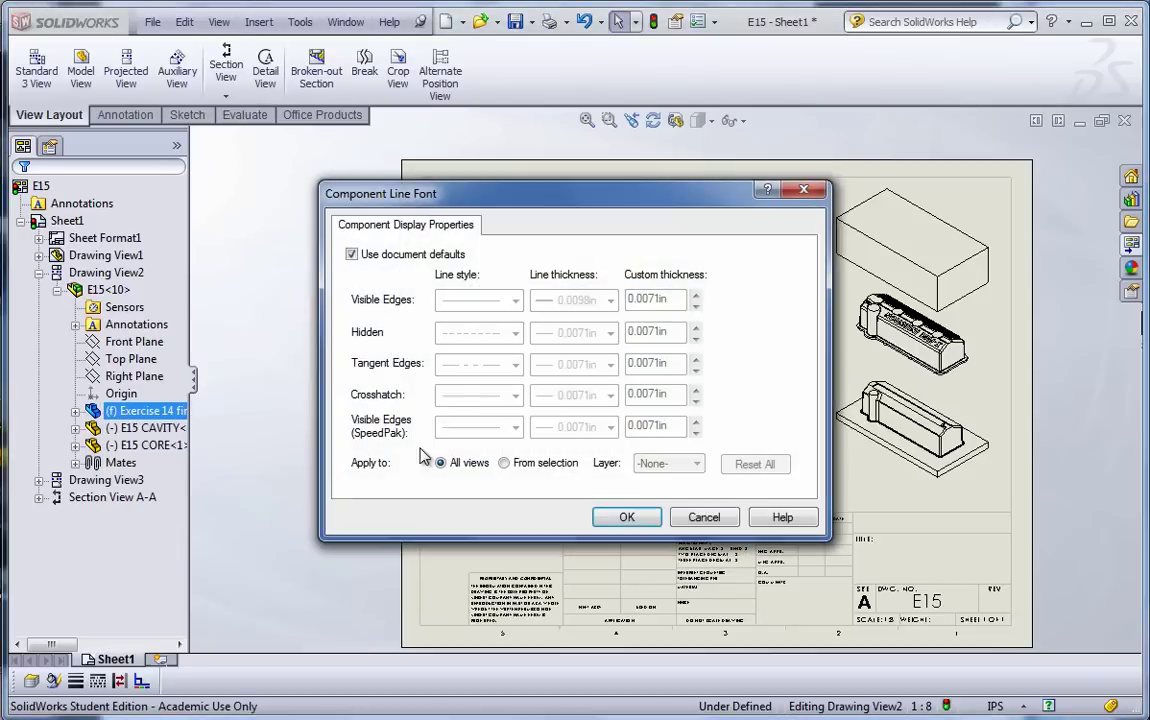
left_click(351, 255)
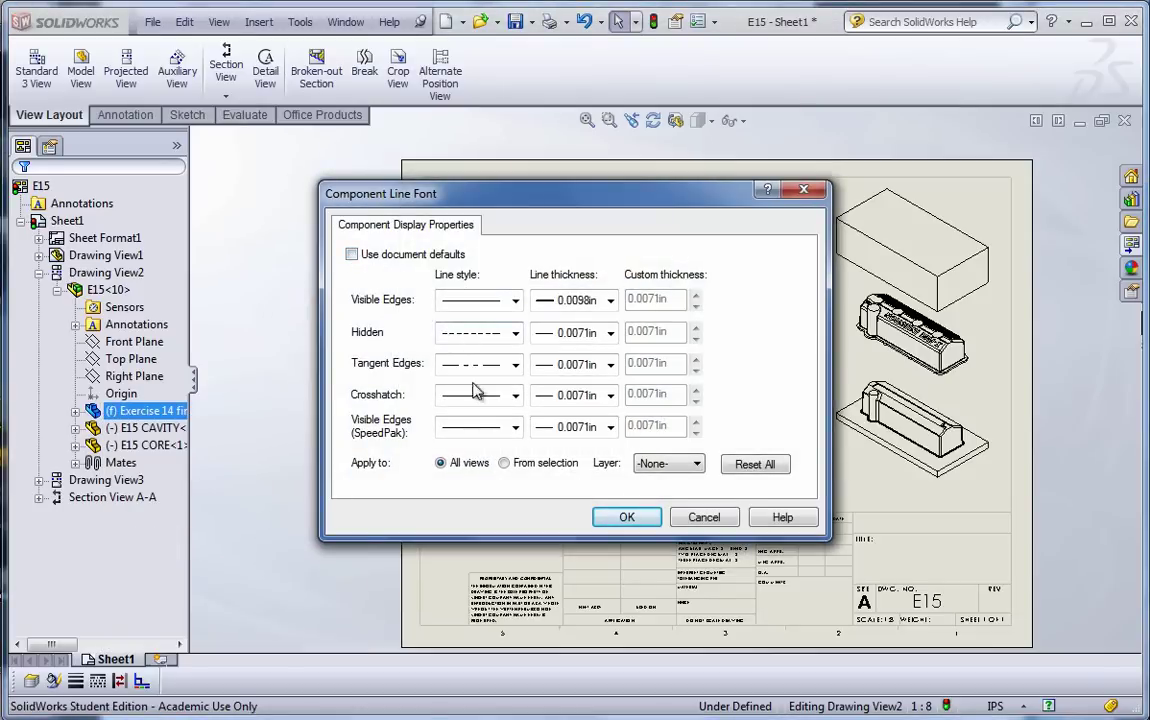
left_click(690, 465)
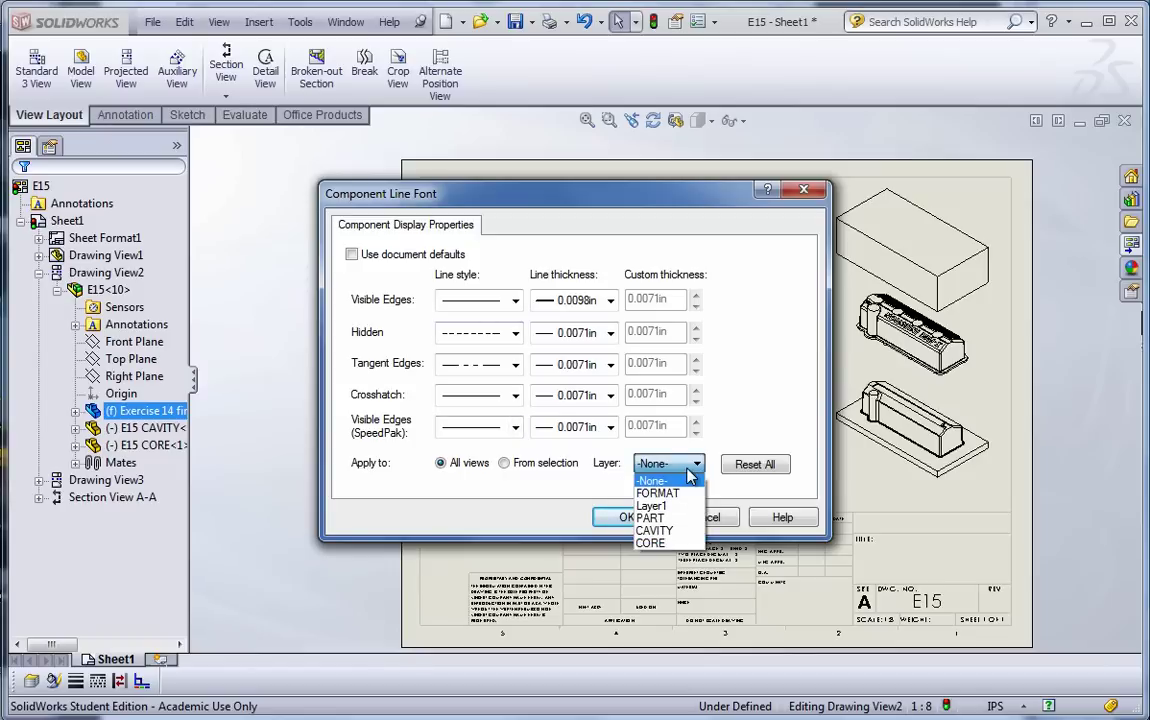
left_click(676, 518)
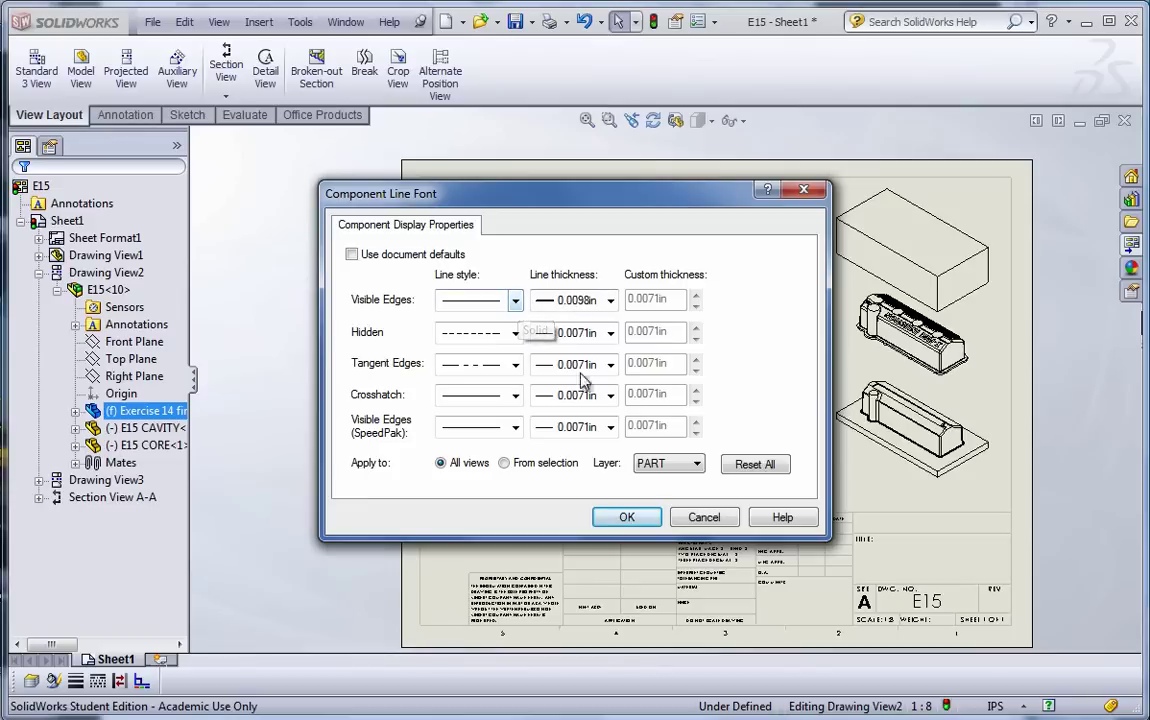
left_click(622, 518)
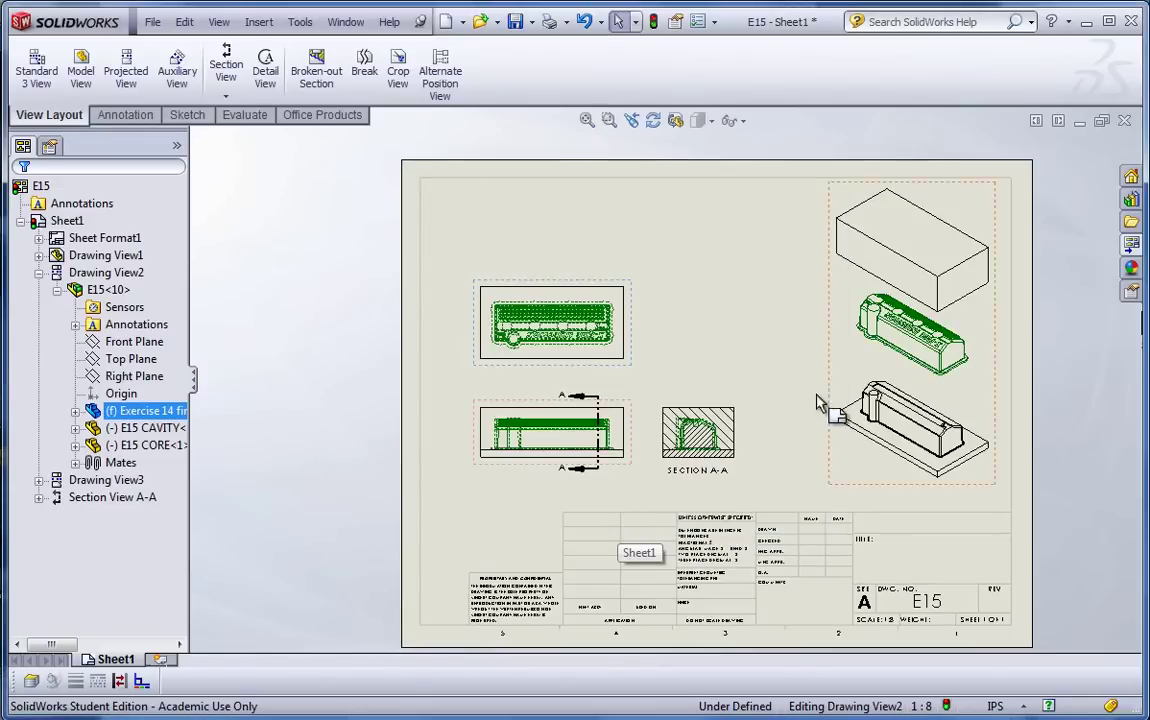
Set the E15 CAVITY component's line font to the CAVITY layer instead of document defaults
right_click(155, 429)
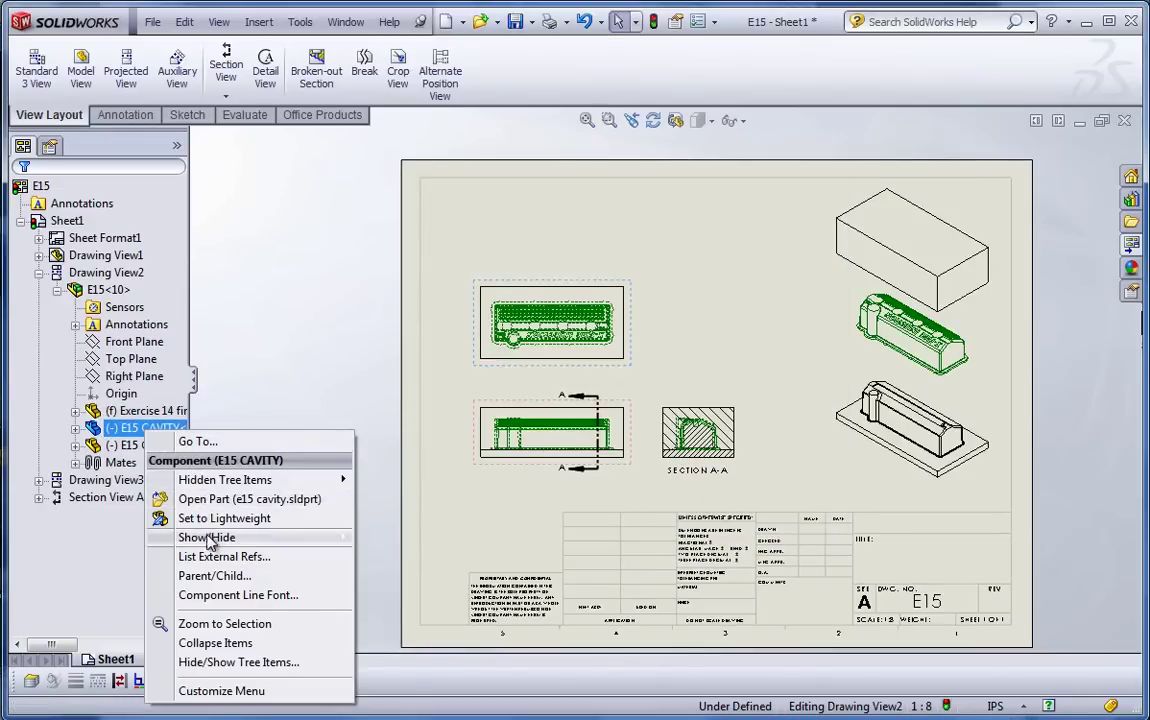
left_click(212, 596)
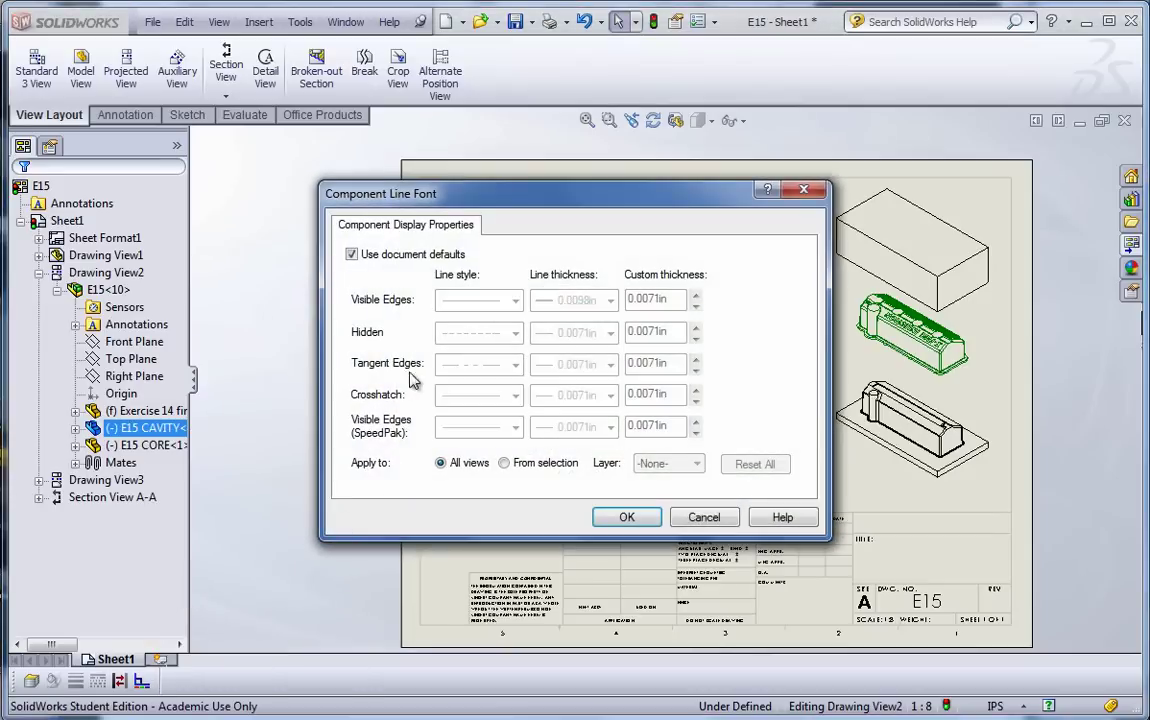
left_click(352, 254)
left_click(680, 466)
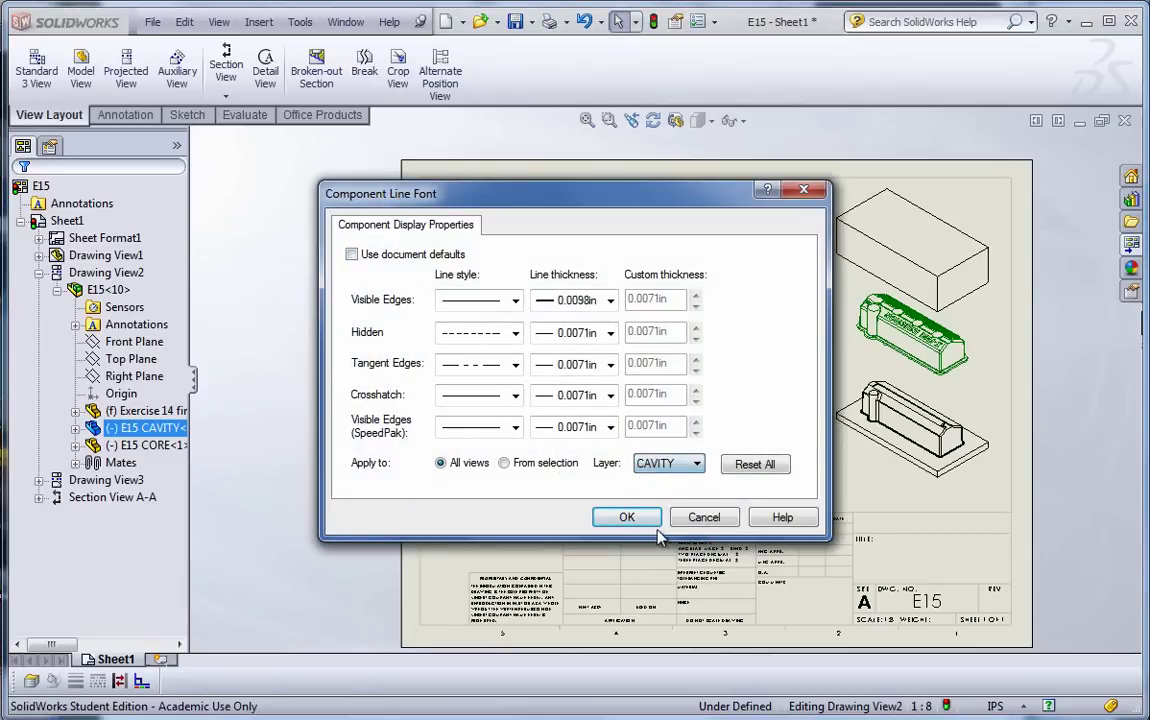
left_click(628, 518)
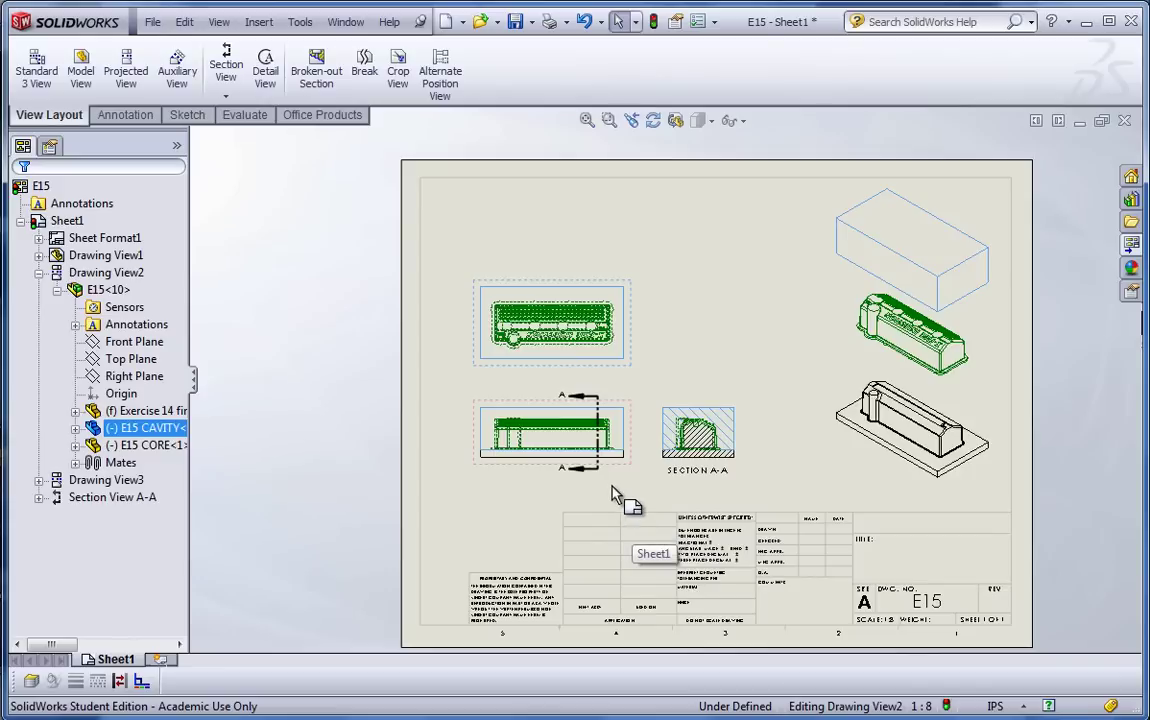
Set the E15 CORE component's line font to the CORE layer instead of document defaults
right_click(155, 450)
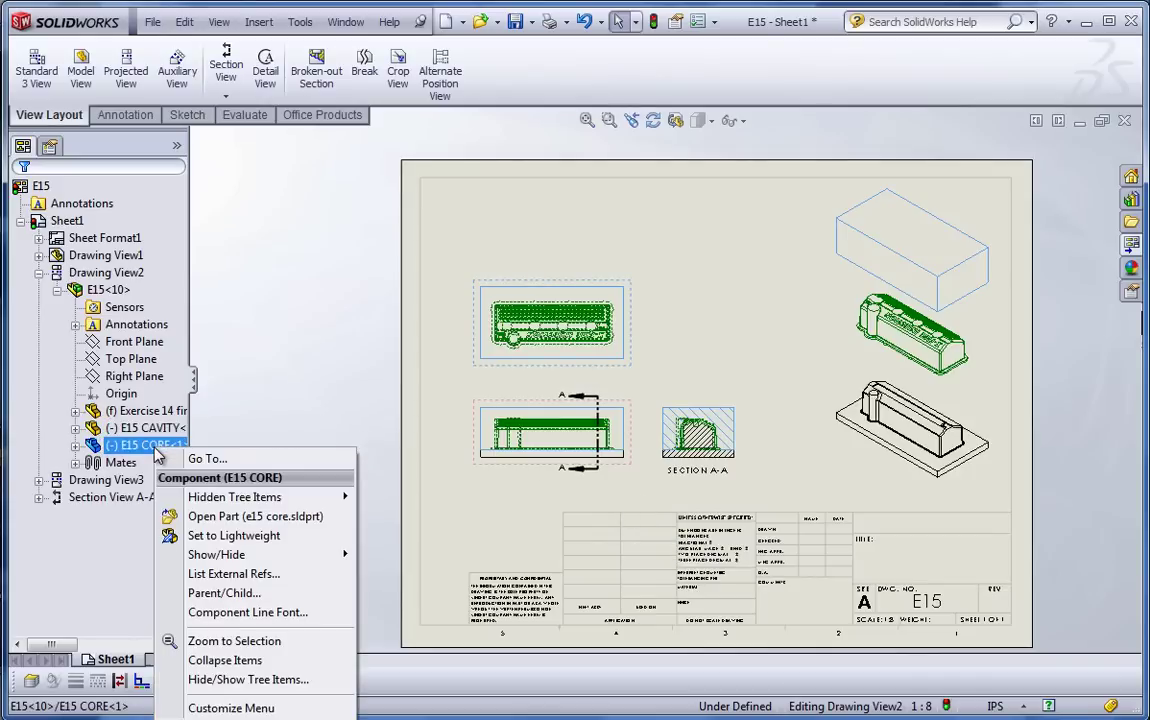
left_click(232, 614)
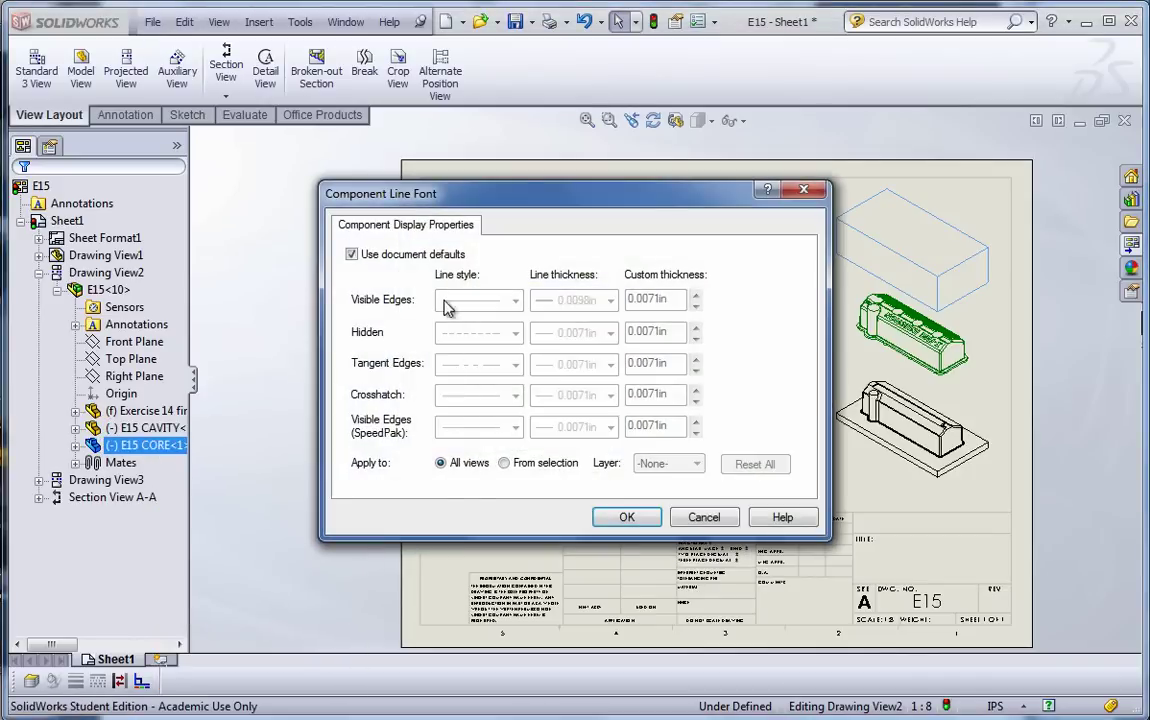
left_click(351, 254)
left_click(668, 463)
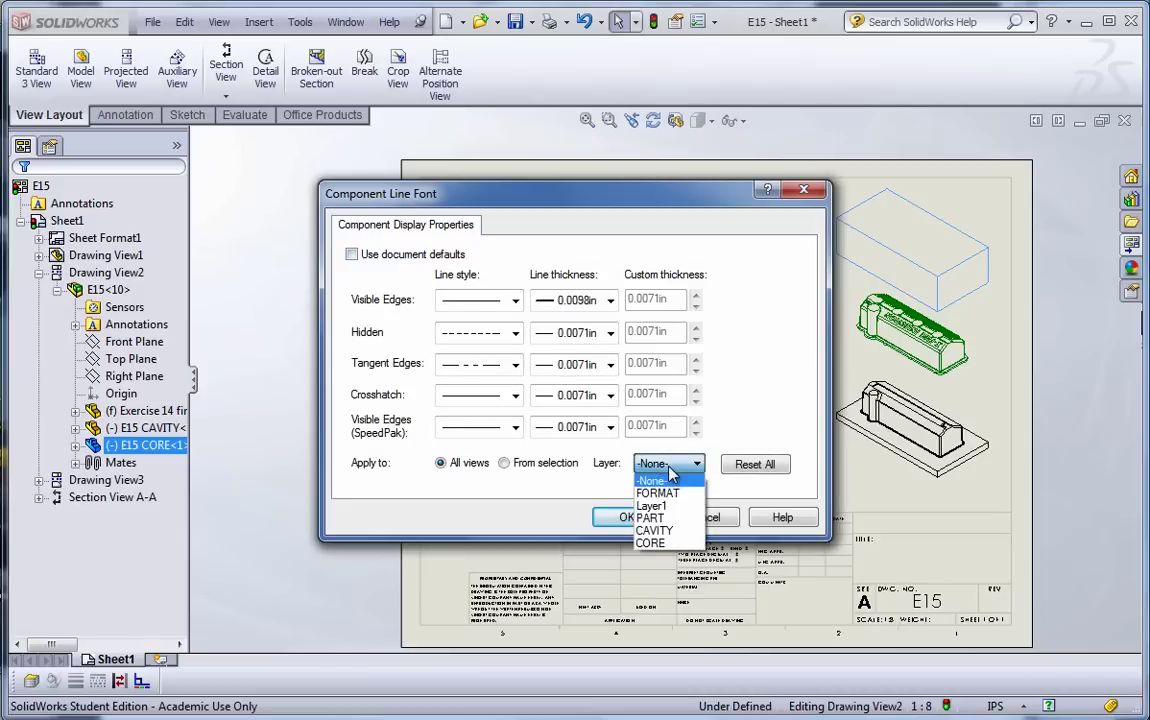
left_click(655, 543)
left_click(626, 517)
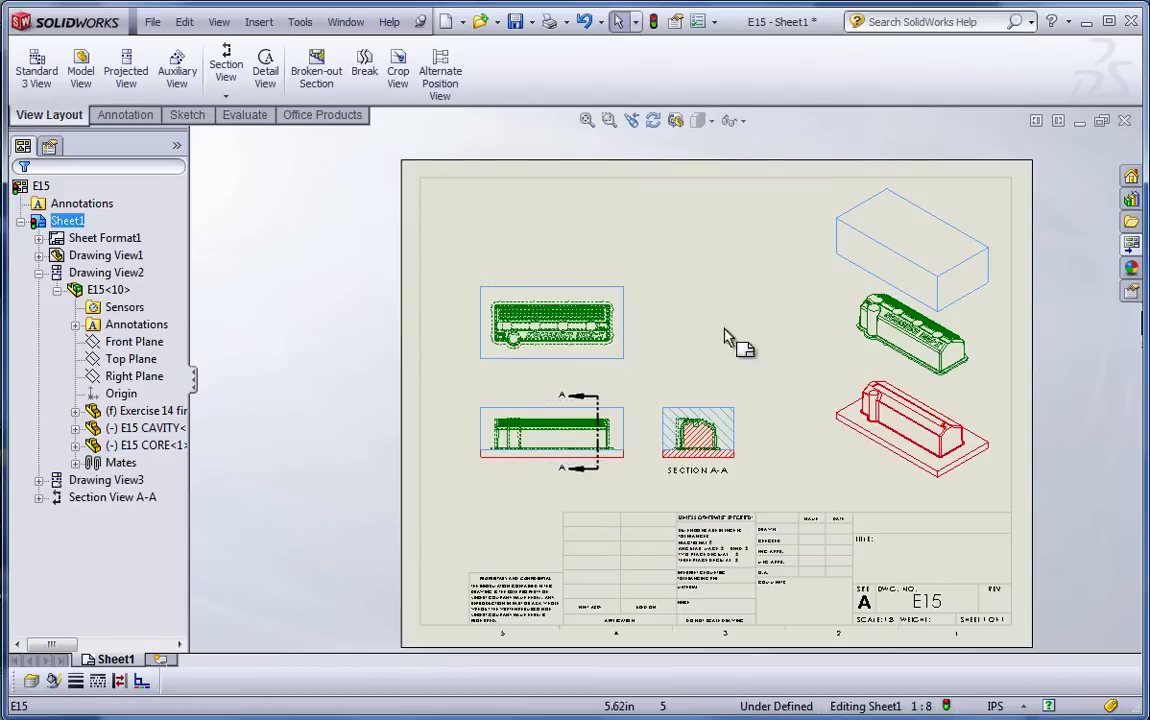
scroll(801, 436, "down", 1)
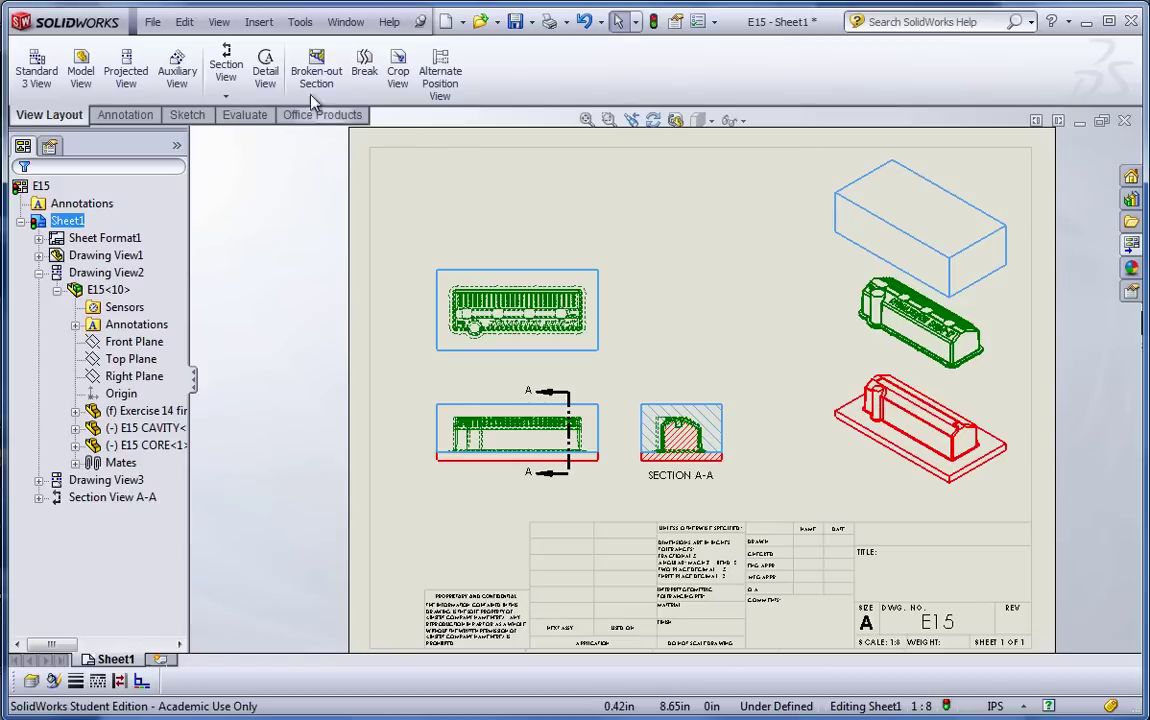
Rename Layer1 to BALOONS and give it a magenta colour
left_click(31, 681)
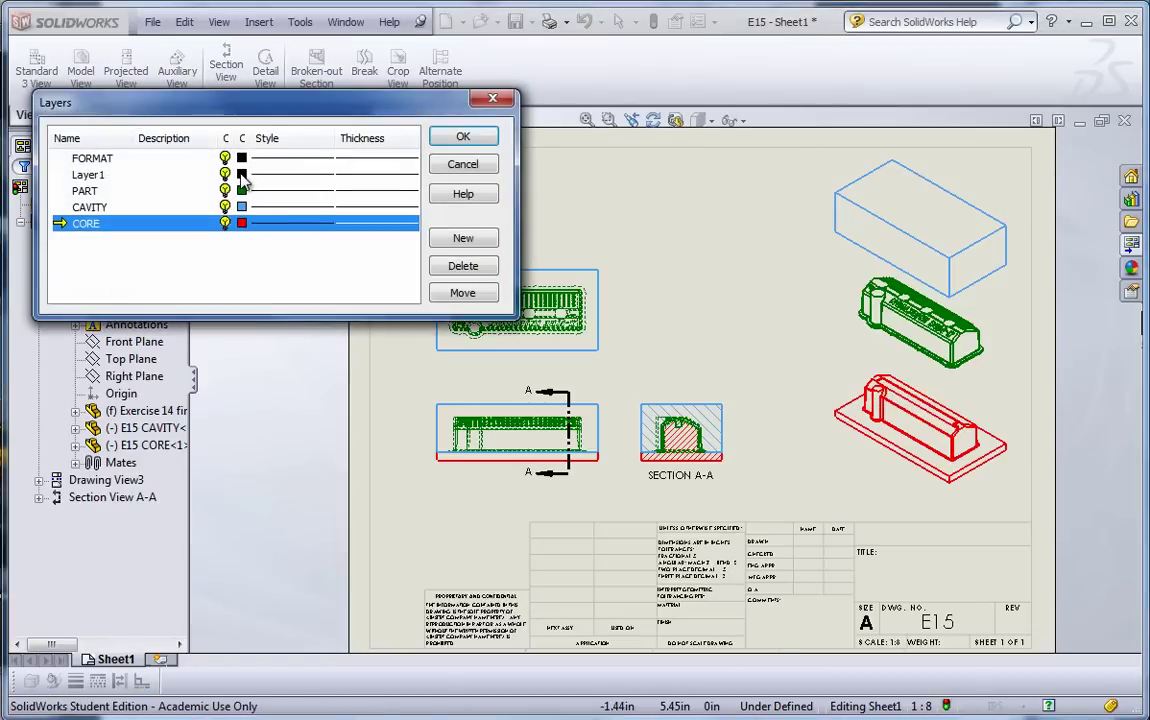
left_click(90, 175)
left_click(100, 175)
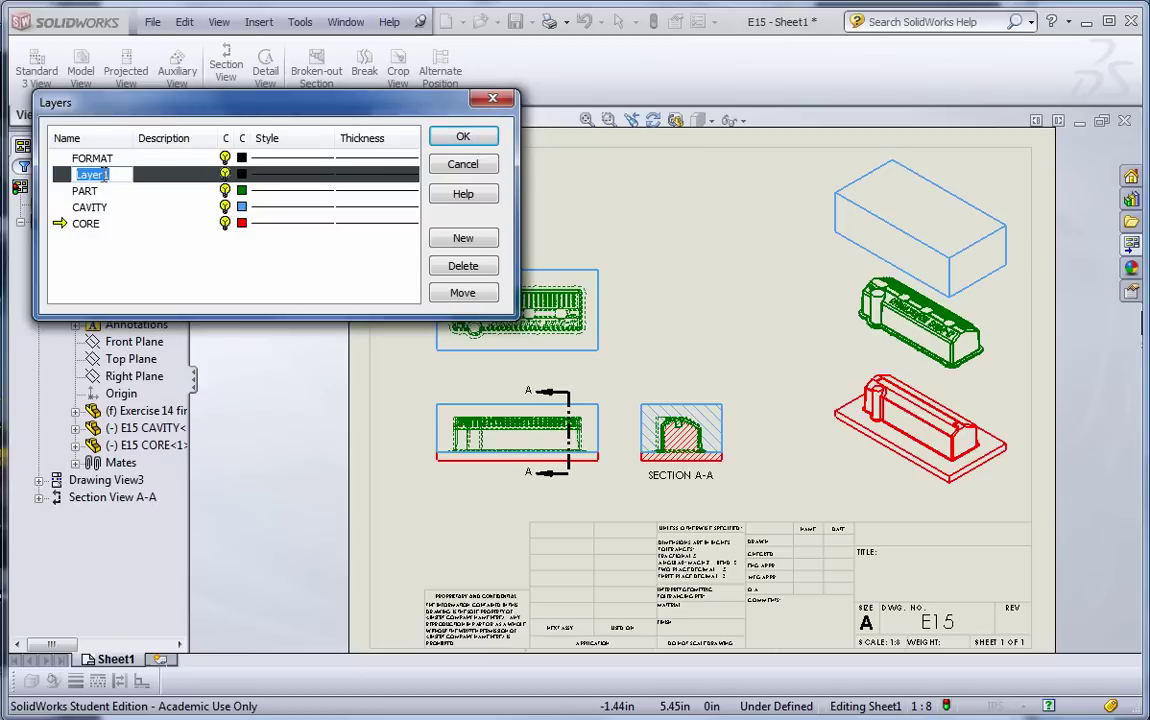
type("BALOONS")
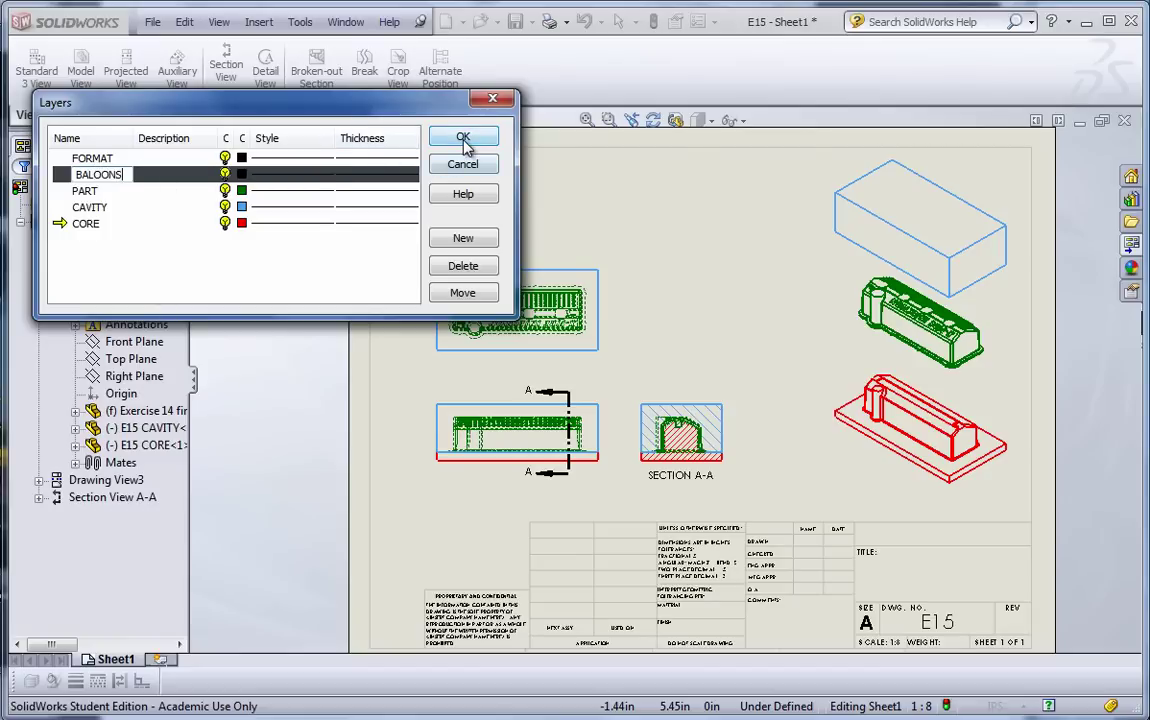
left_click(241, 174)
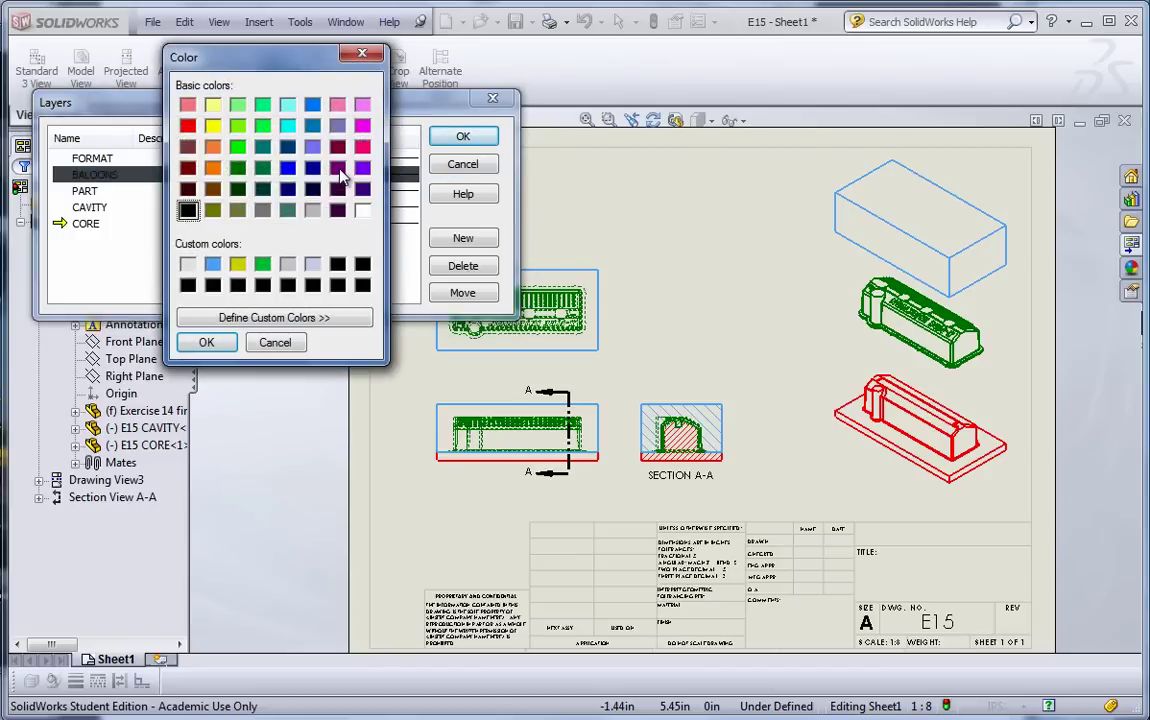
left_click(361, 126)
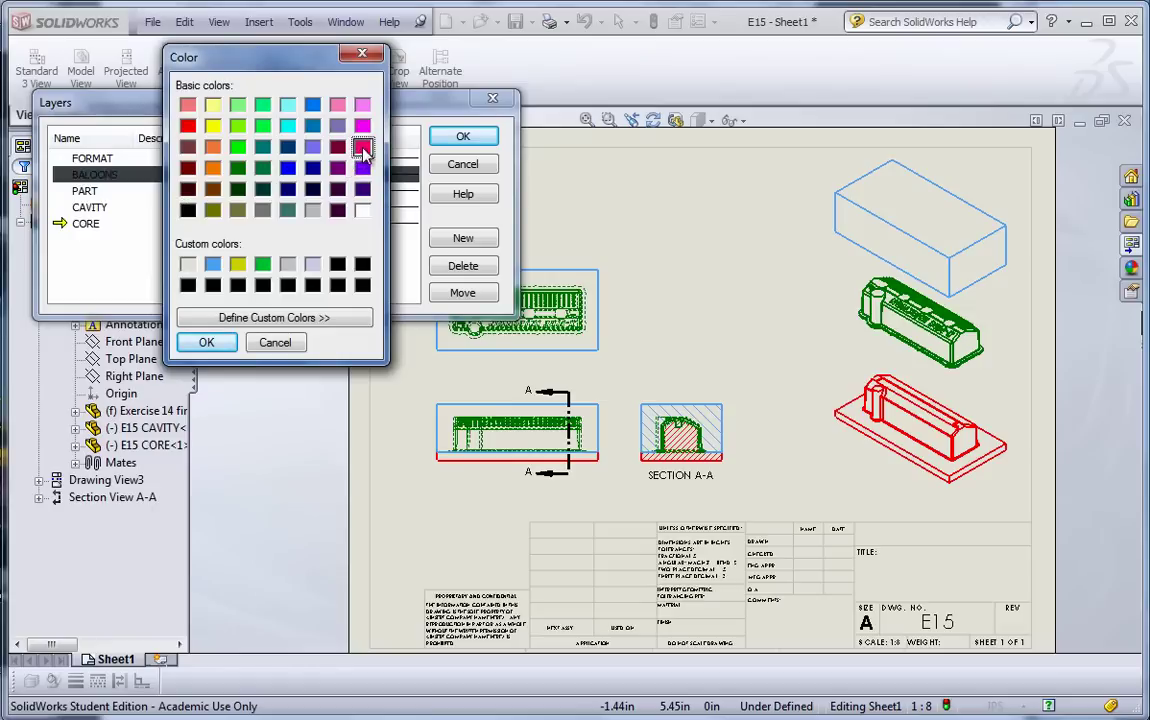
left_click(207, 341)
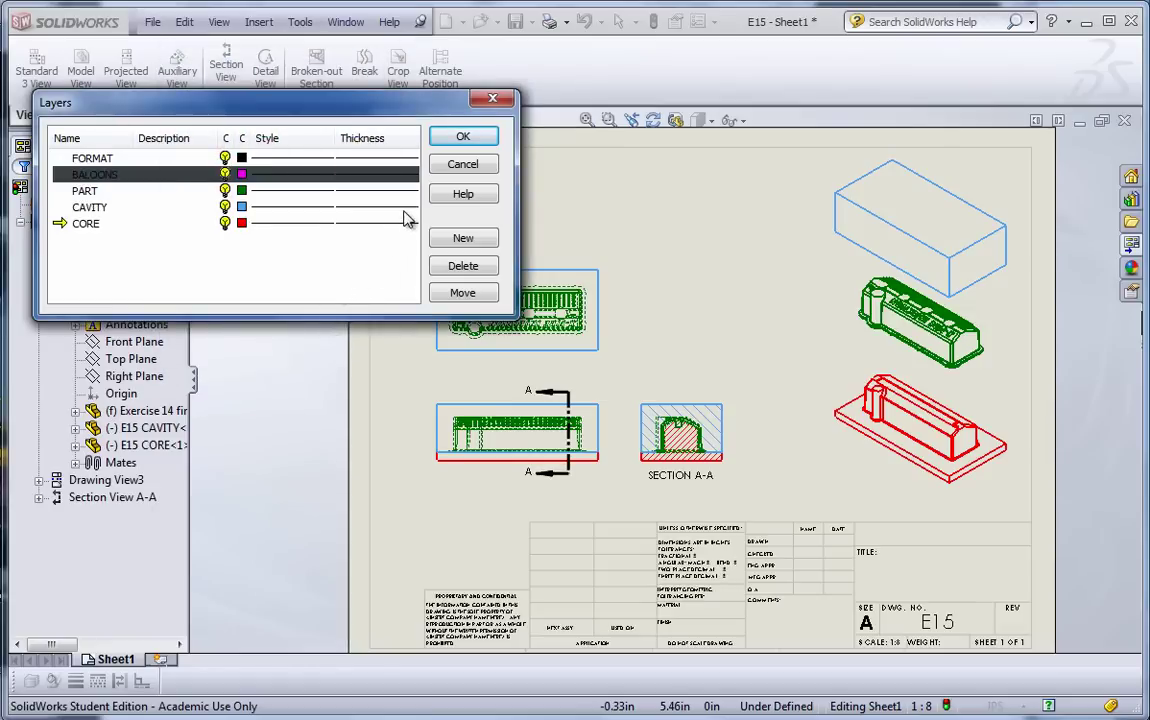
left_click(476, 140)
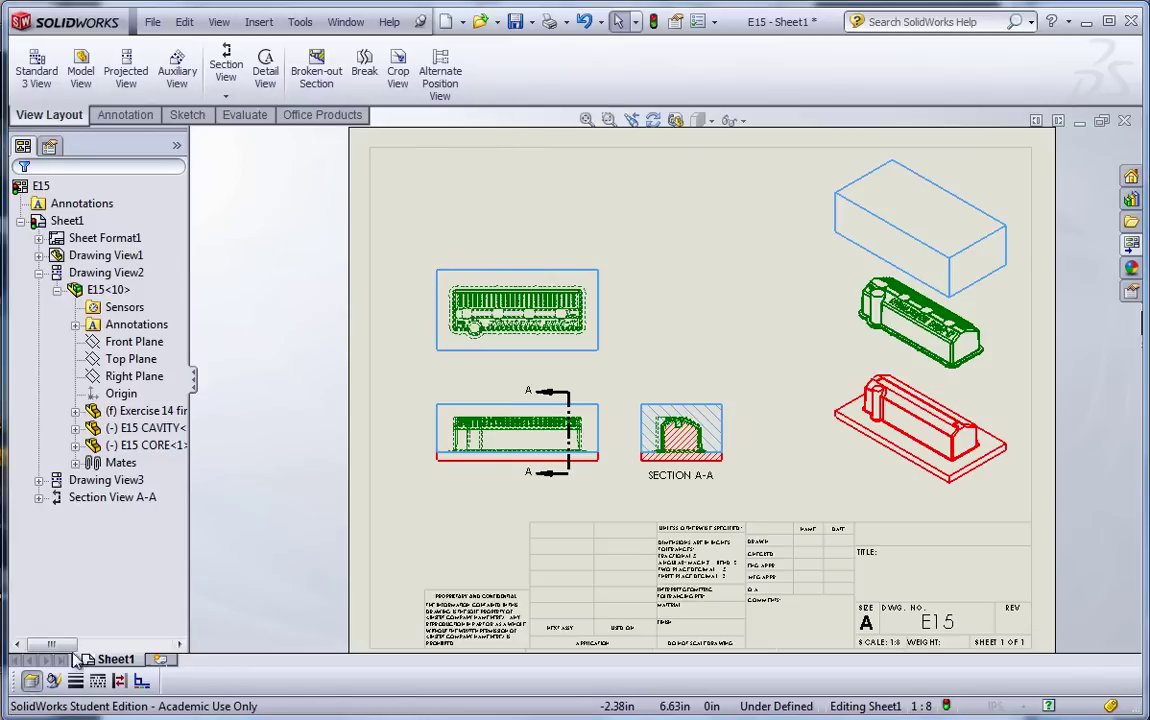
Make BALOONS the current drawing layer
left_click(31, 681)
left_click(60, 175)
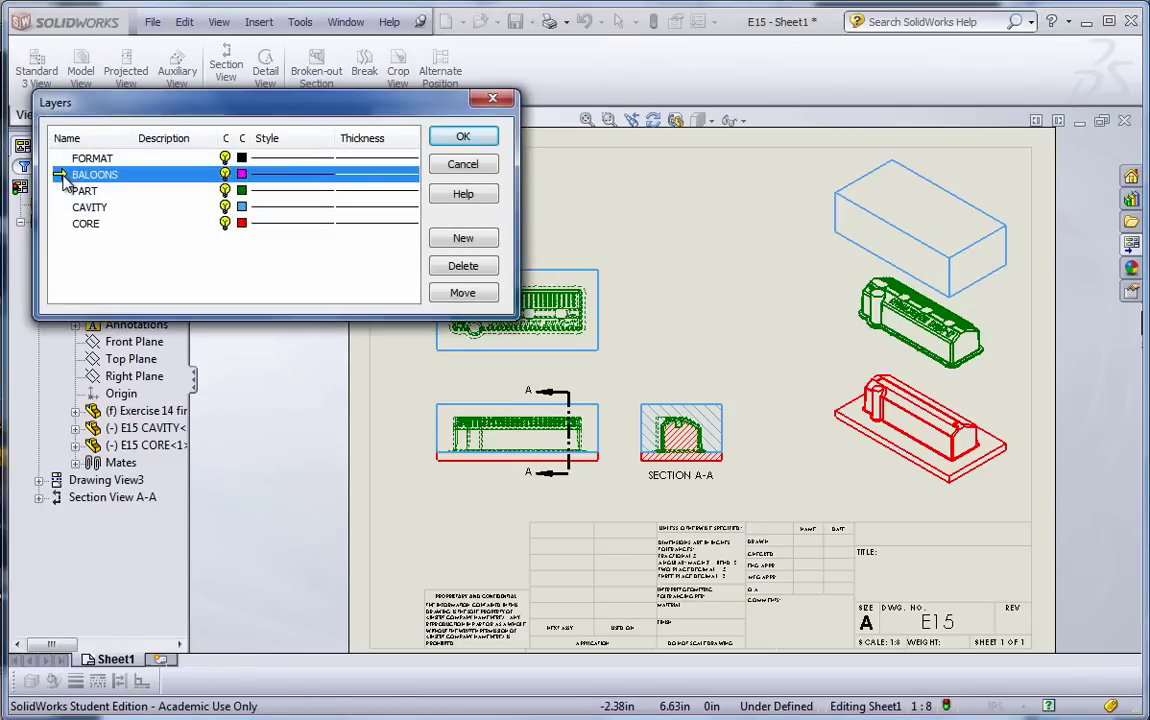
left_click(466, 145)
left_click(840, 372)
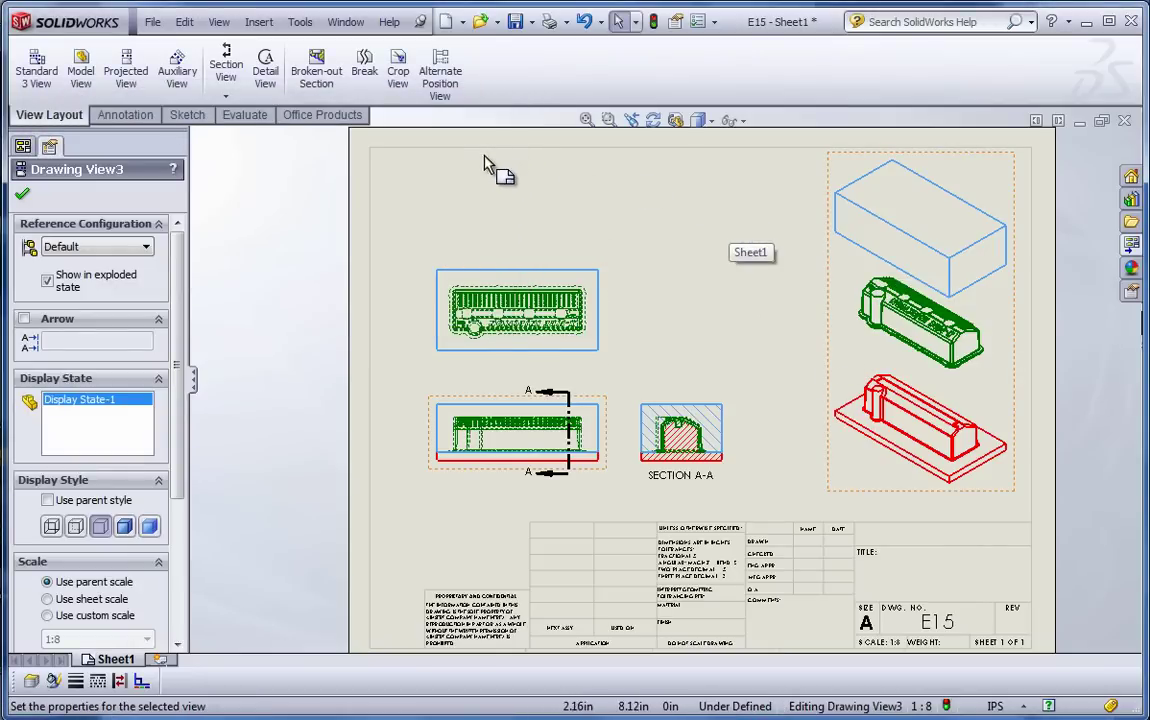
AutoBalloon the exploded isometric view with balloons 1–3, moving balloon 3 below-left of the core
left_click(125, 114)
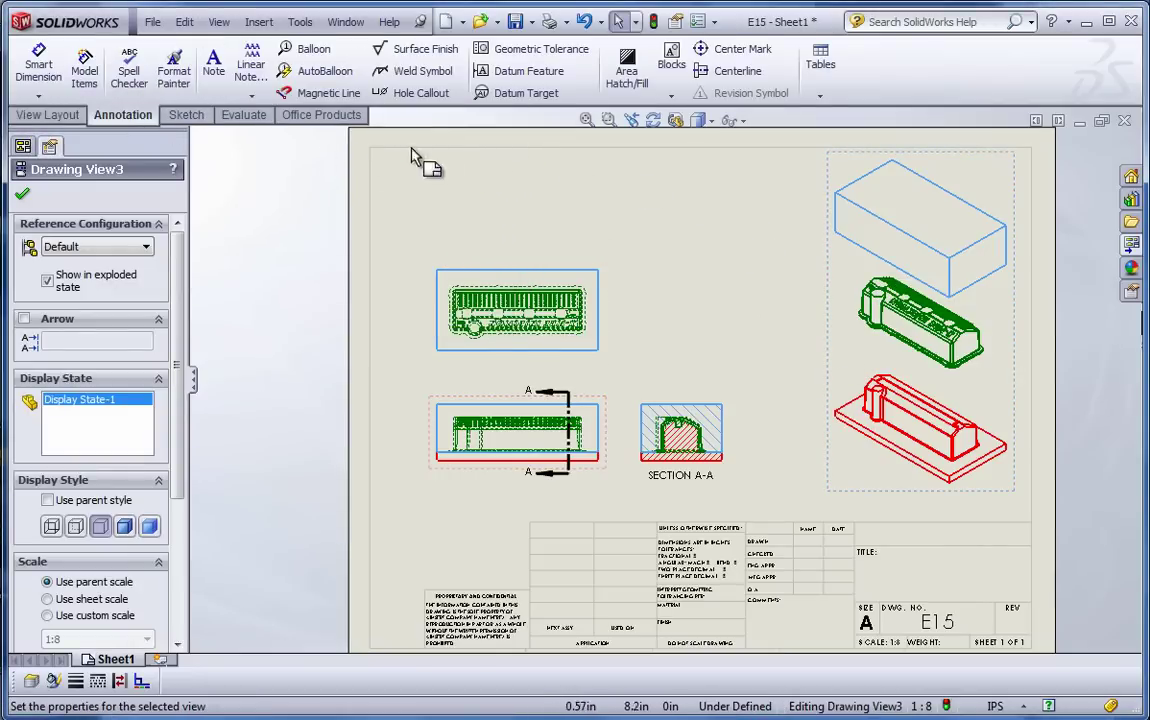
left_click(305, 71)
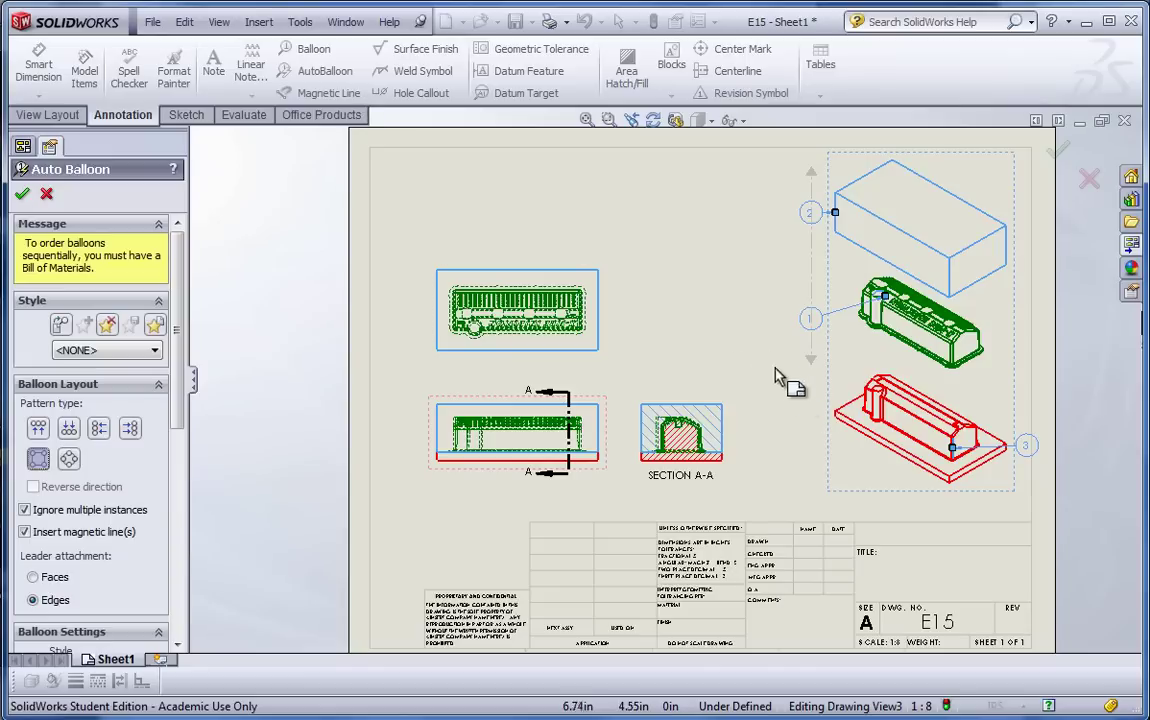
left_click(23, 196)
left_click(632, 273)
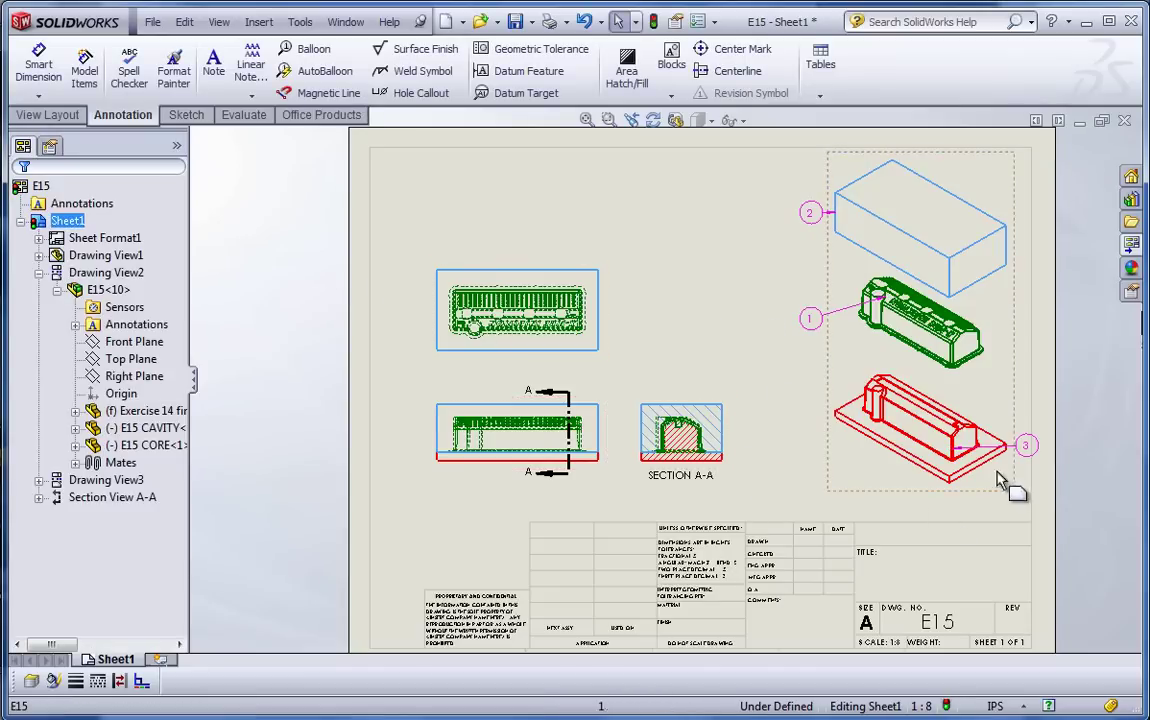
left_click_drag(1025, 446, 850, 487)
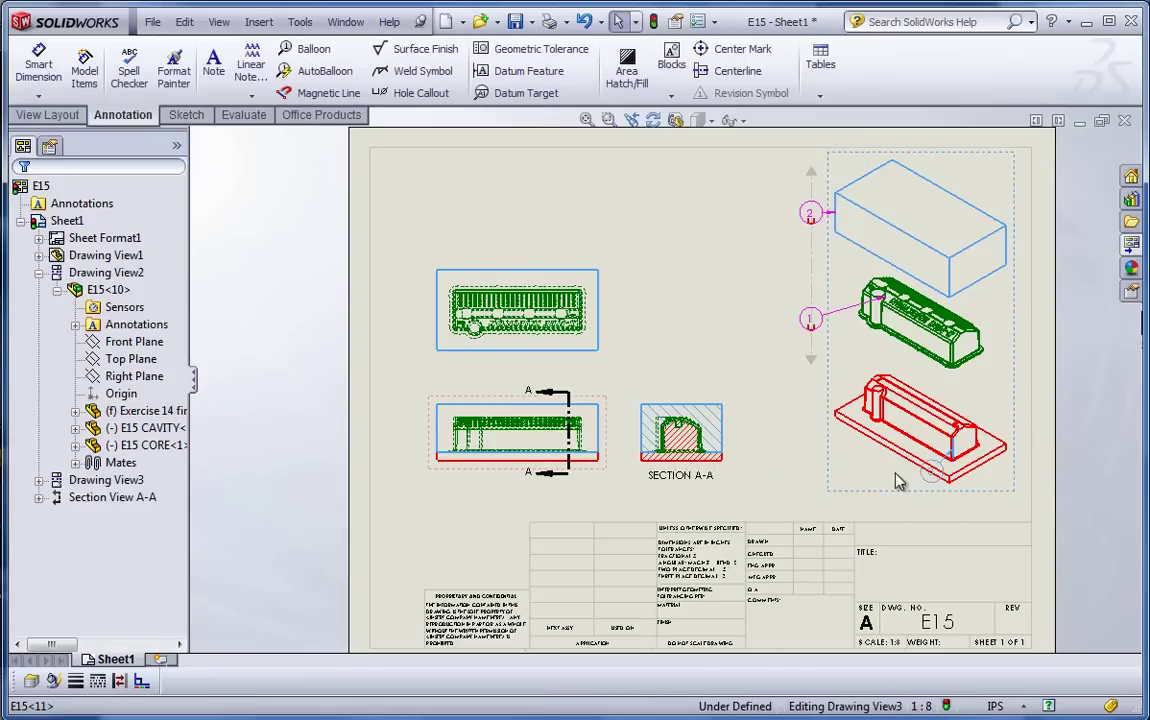
left_click(760, 388)
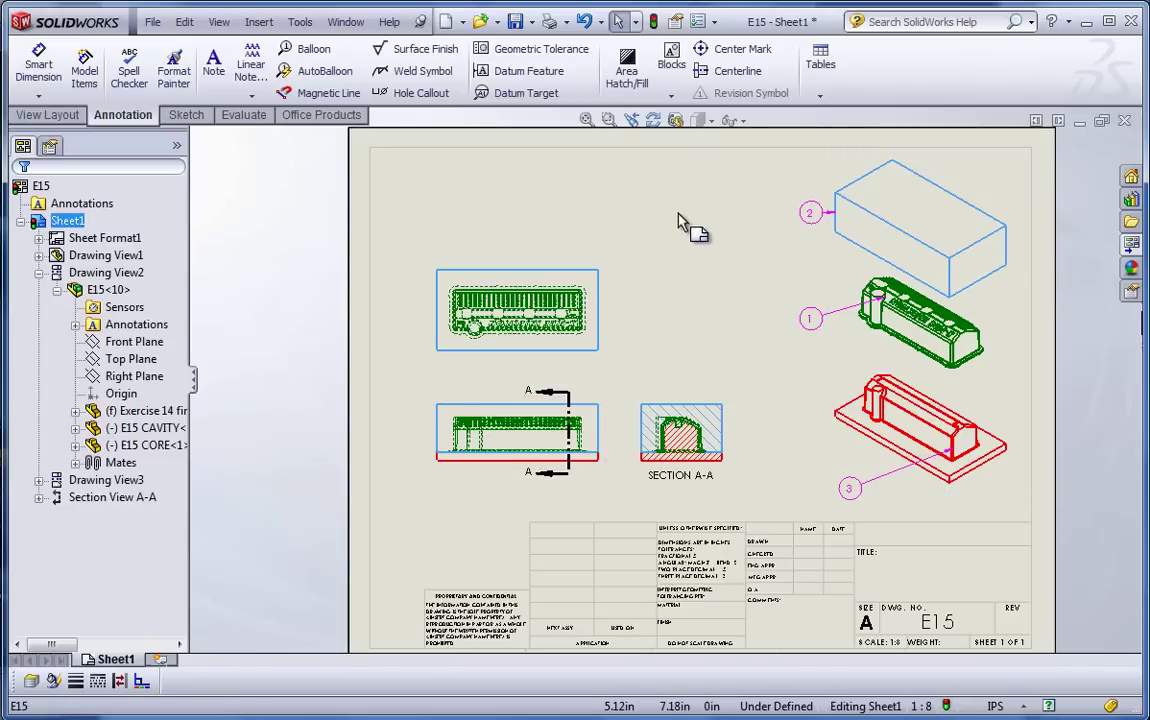
Insert a bill of materials for the exploded isometric view at the sheet's top-left corner
left_click(821, 100)
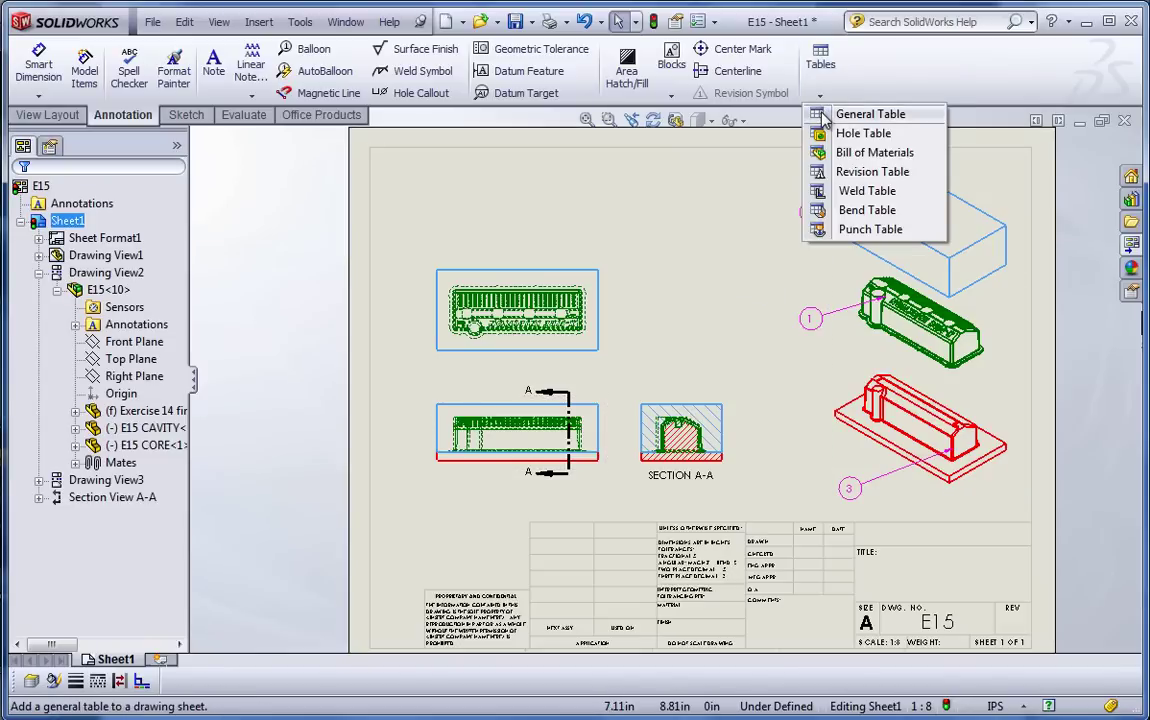
left_click(809, 277)
left_click(839, 272)
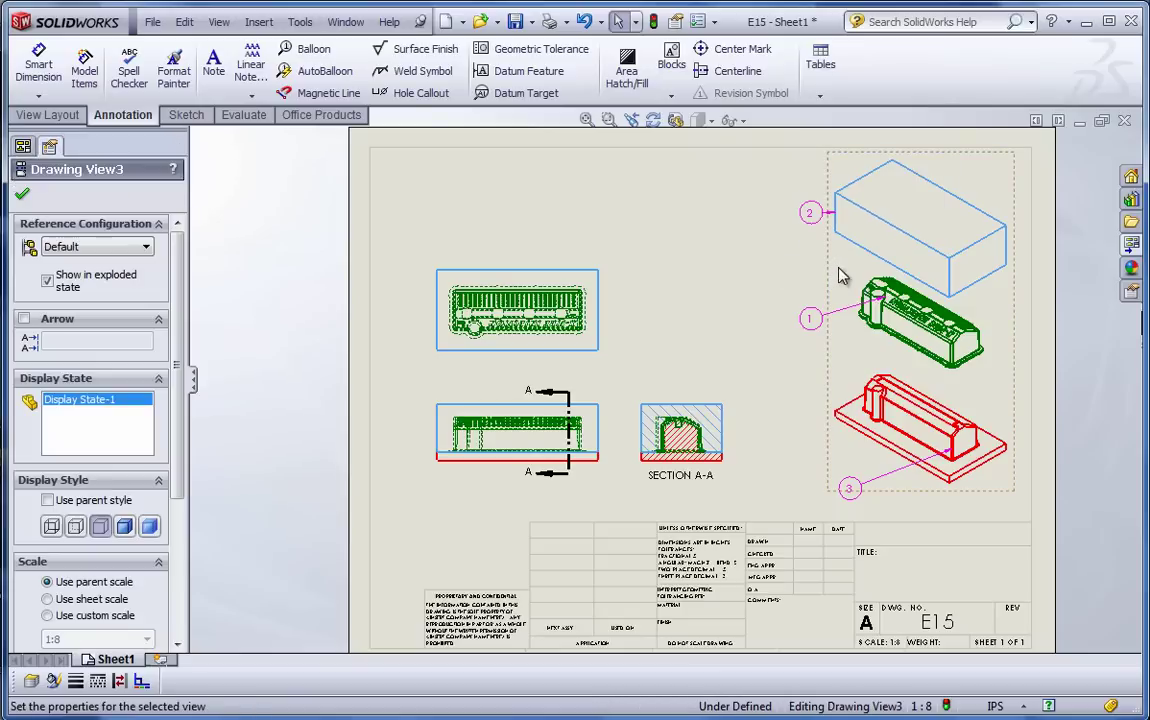
left_click(821, 97)
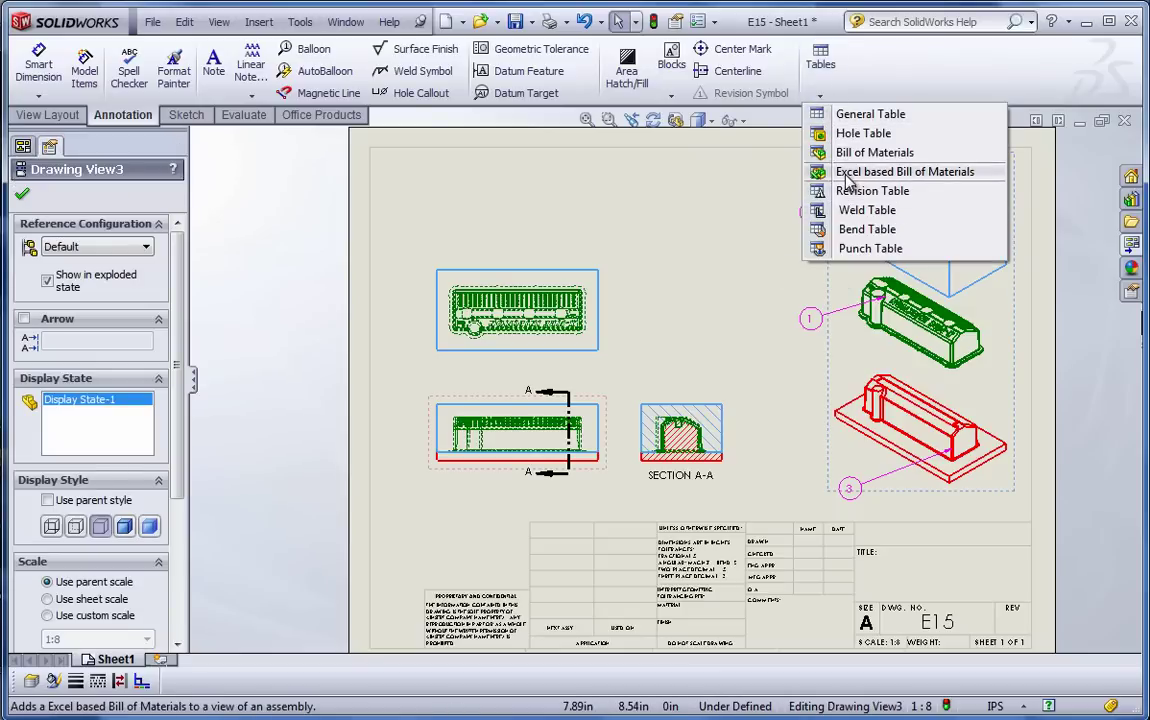
left_click(843, 157)
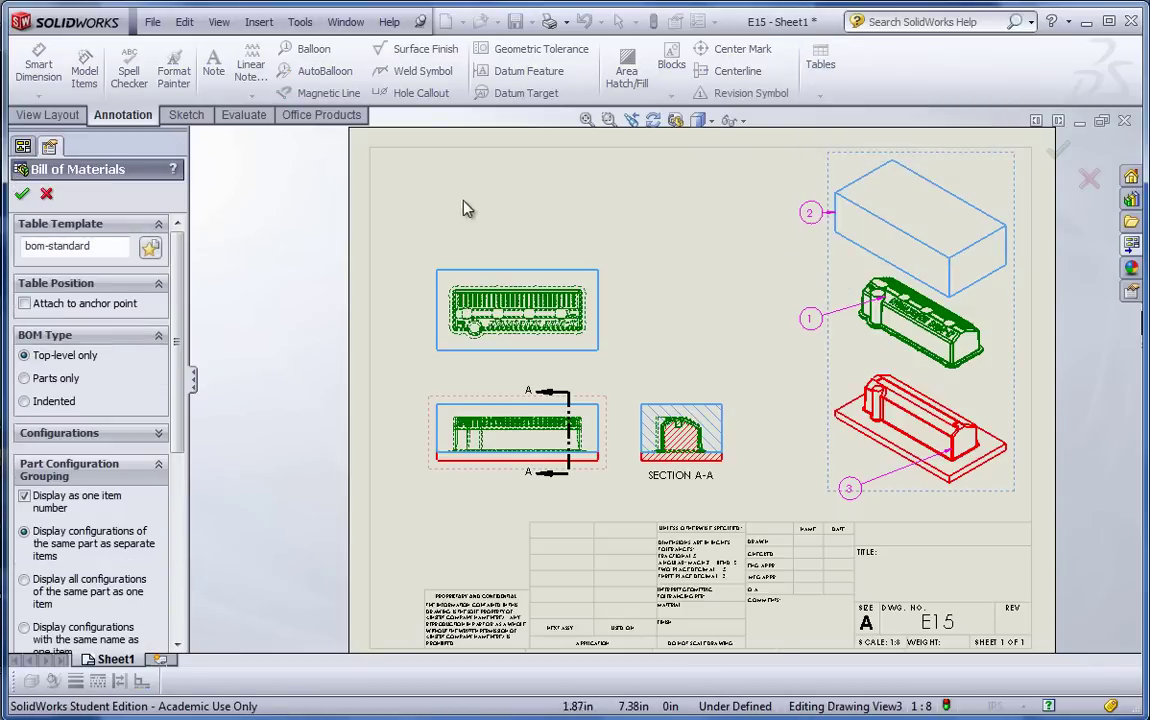
left_click(21, 193)
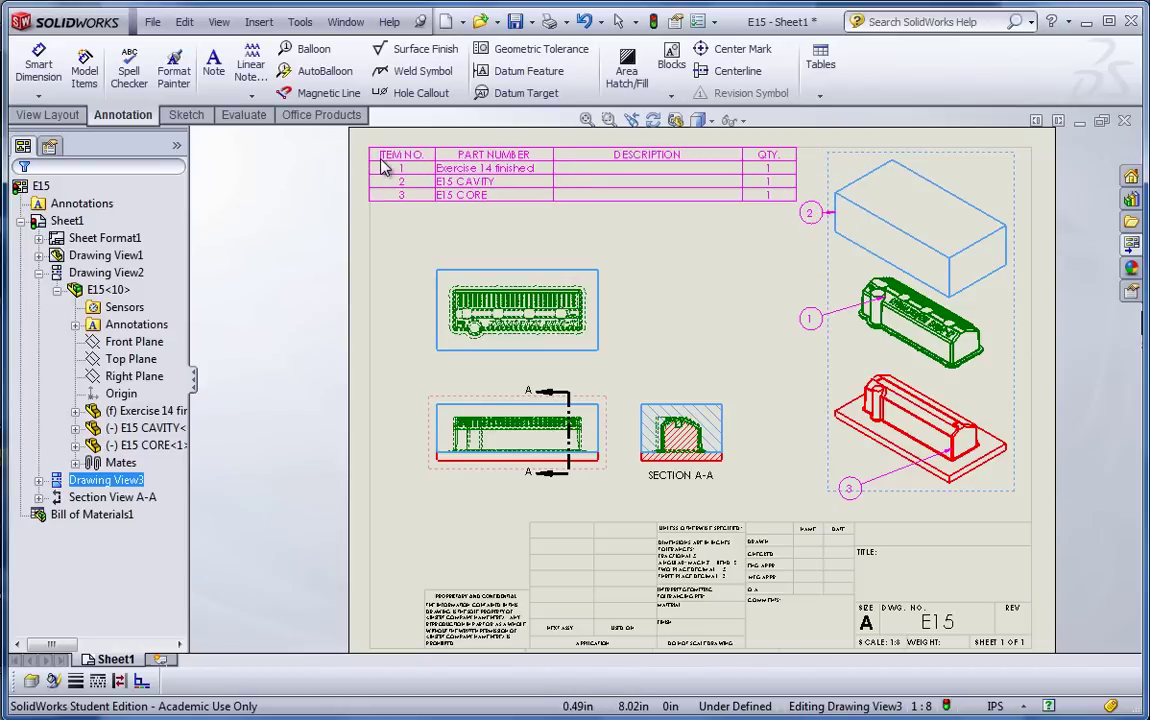
left_click(383, 168)
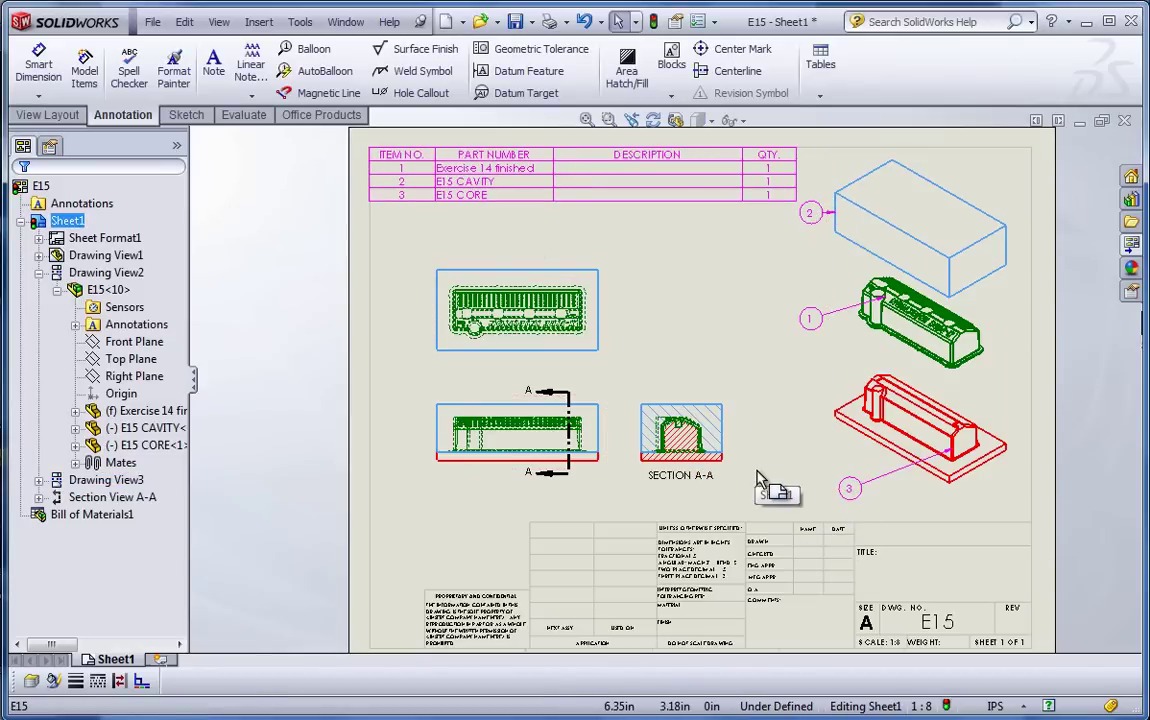
scroll(757, 480, "up", 2)
left_click(1008, 450)
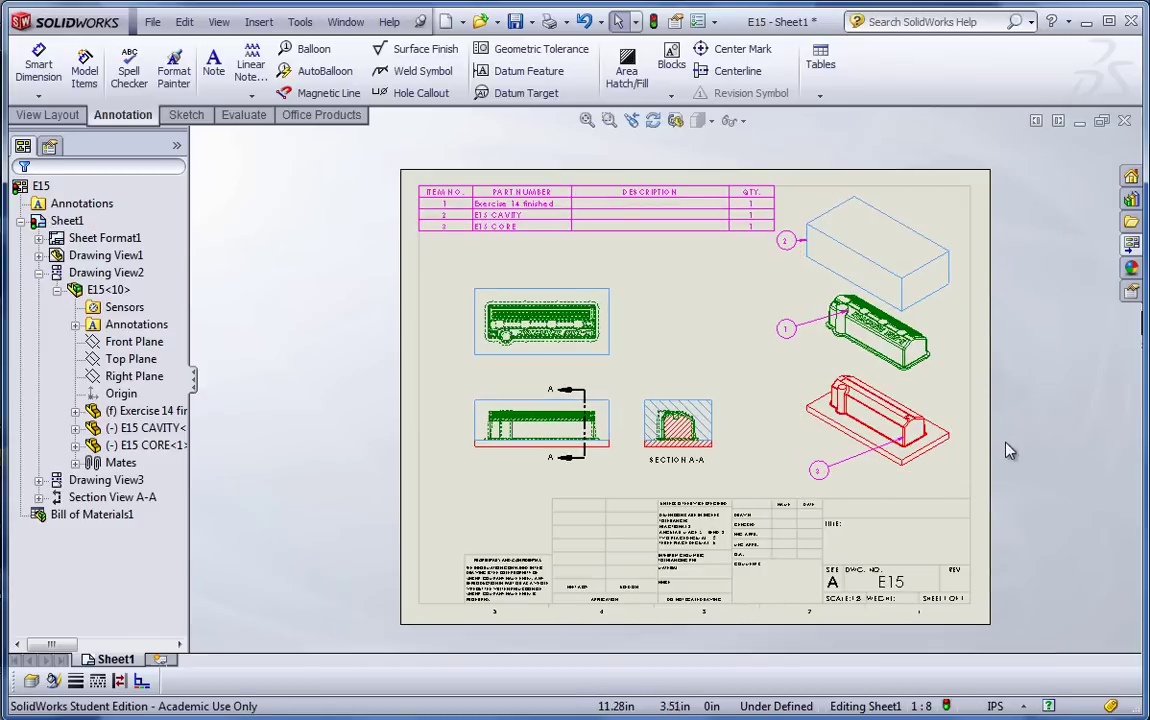